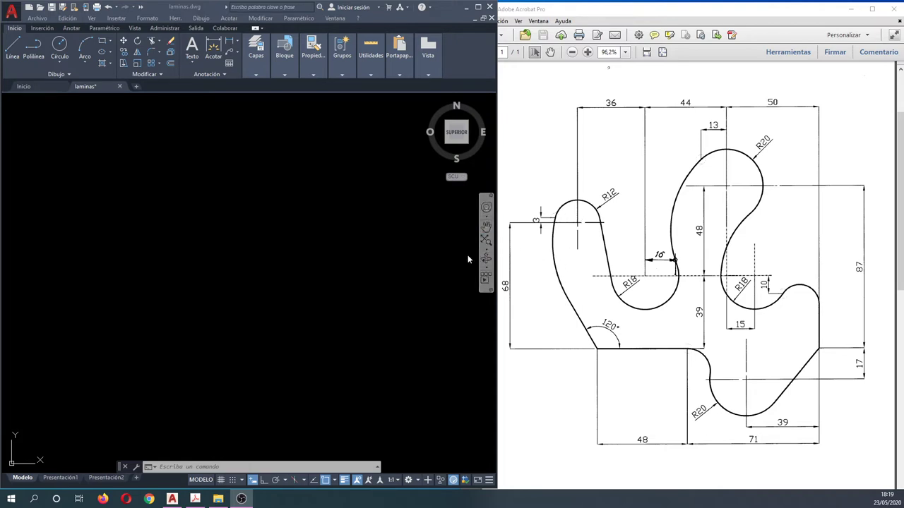
Step: Start a polyline, cancel it, and briefly open and dismiss the layer tools
left_click(345, 228)
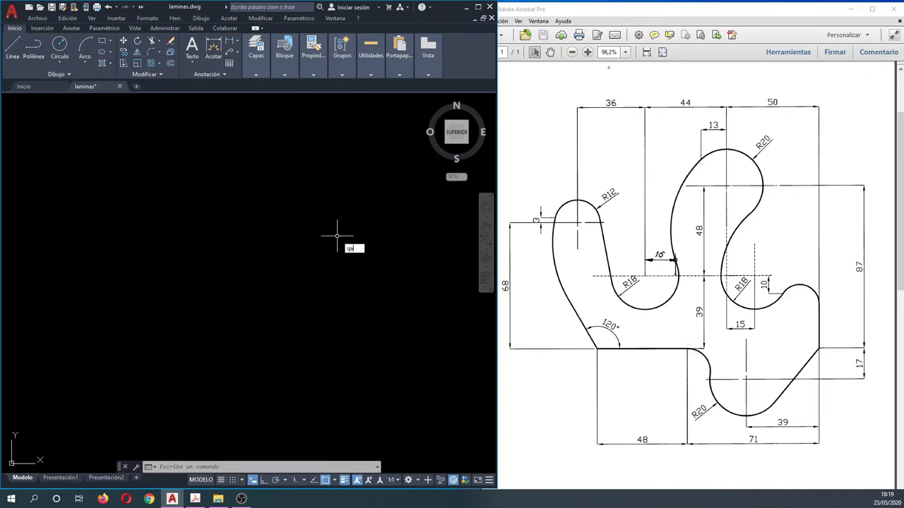
key("Return")
left_click(141, 289)
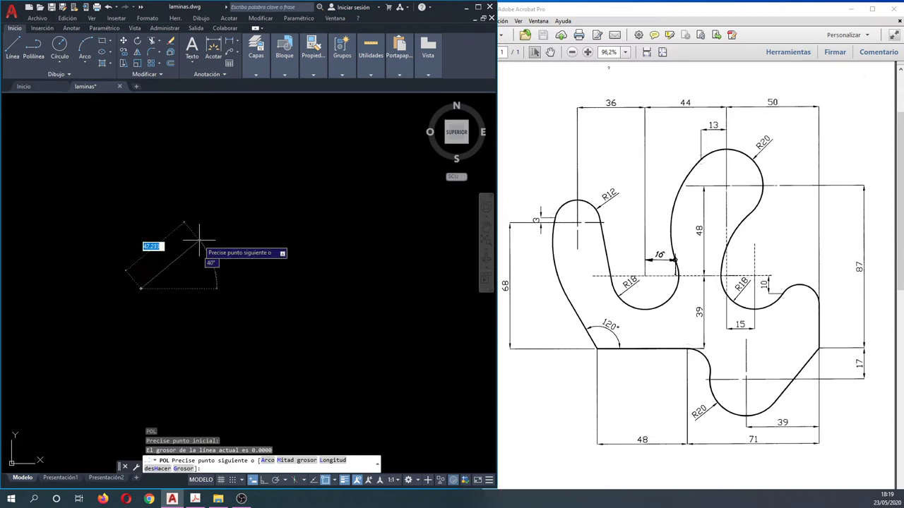
key("Escape")
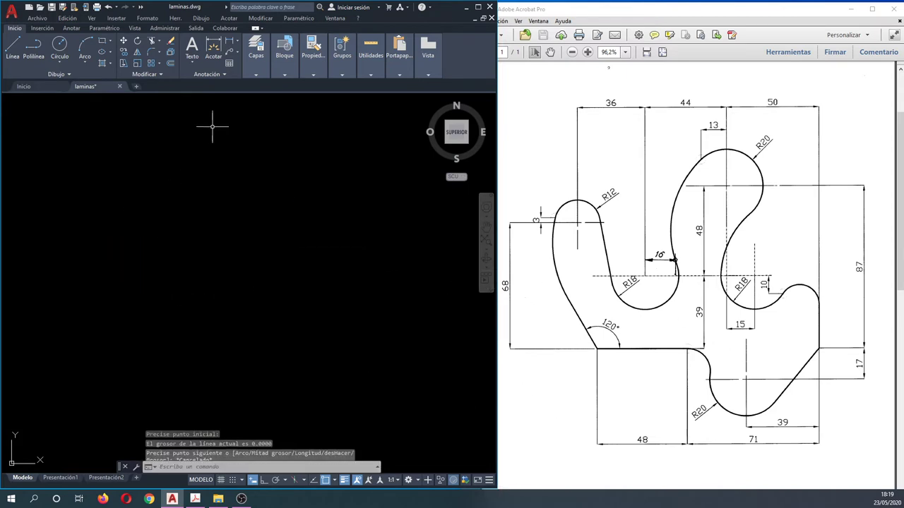
left_click(252, 74)
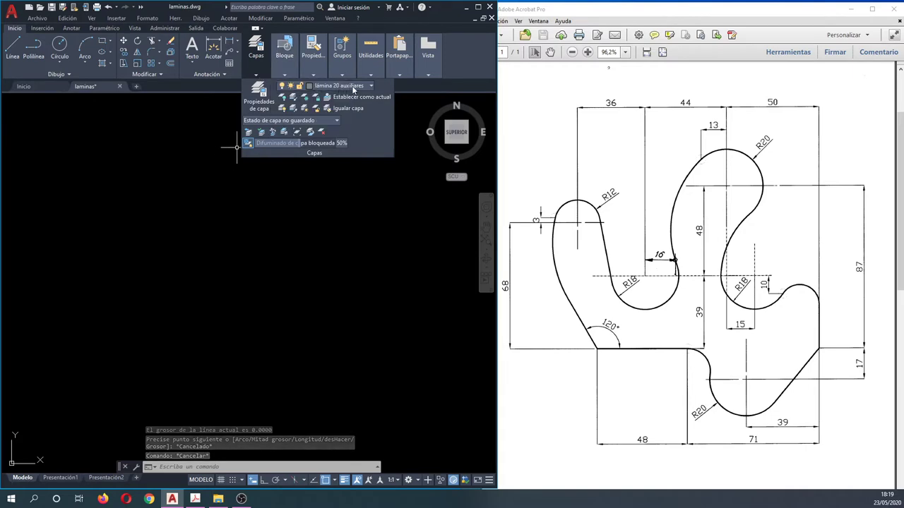
key("Escape")
key("Escape")
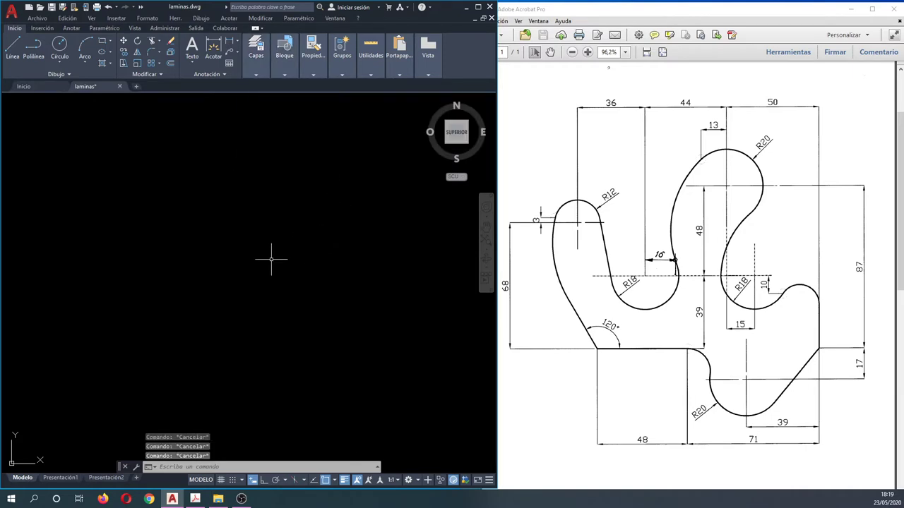
Step: Draw a 48-unit horizontal polyline segment with Ortho turned on
type("pol")
key("Return")
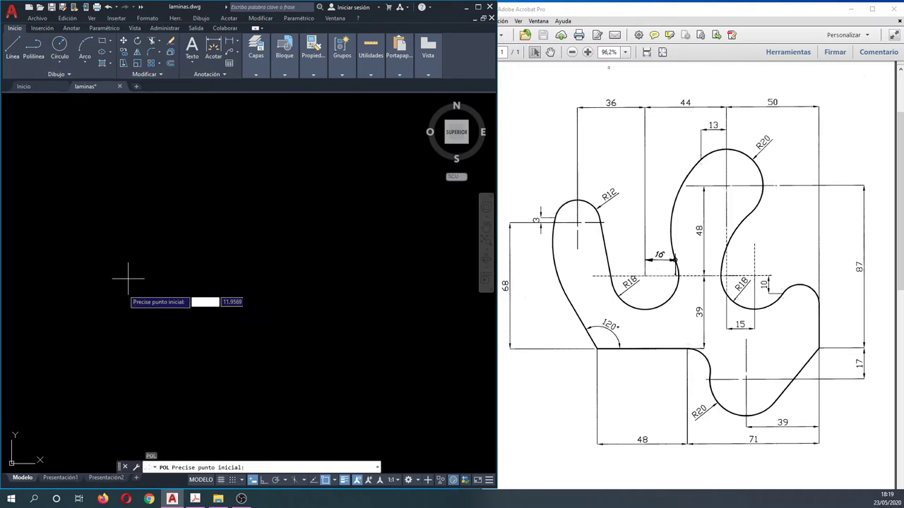
left_click(119, 307)
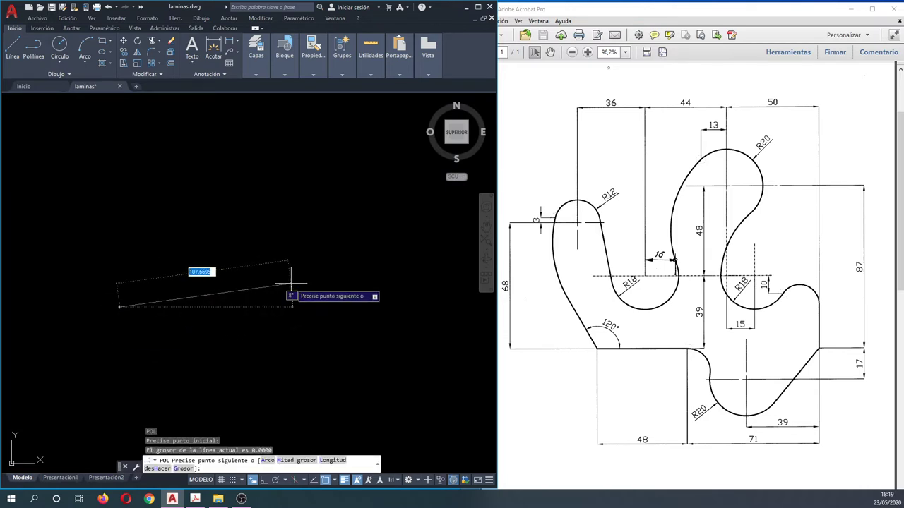
key("F8")
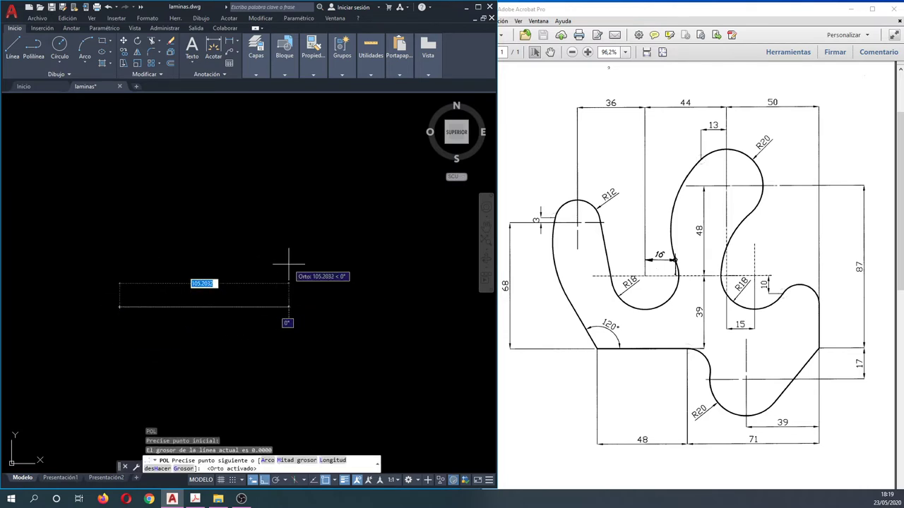
type("4")
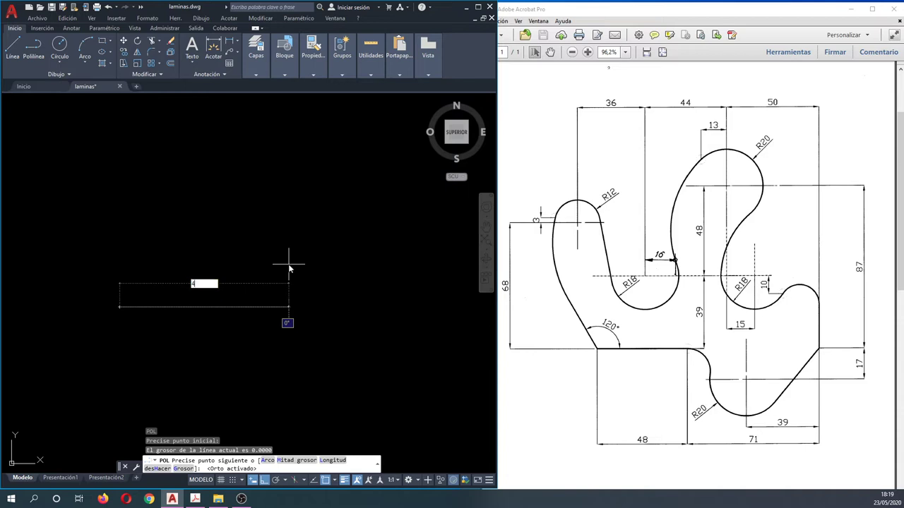
key("Return")
key("Escape")
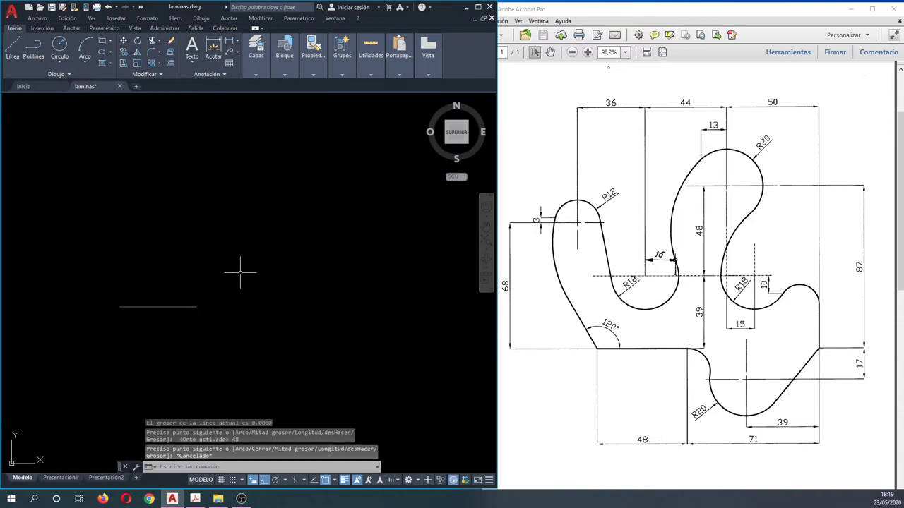
Step: Add a vertical Línea auxiliar through the 48-unit line's right endpoint and recentre the view
middle_click_drag(182, 316, 255, 316)
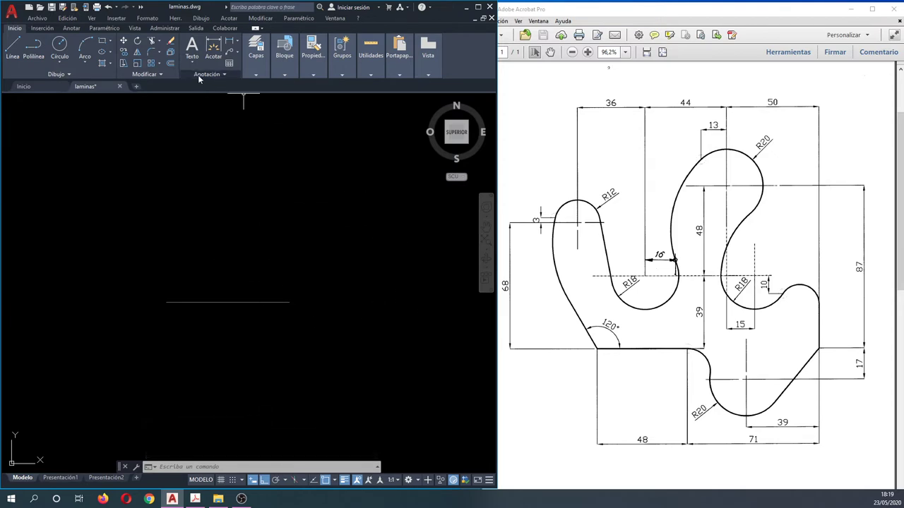
left_click(61, 74)
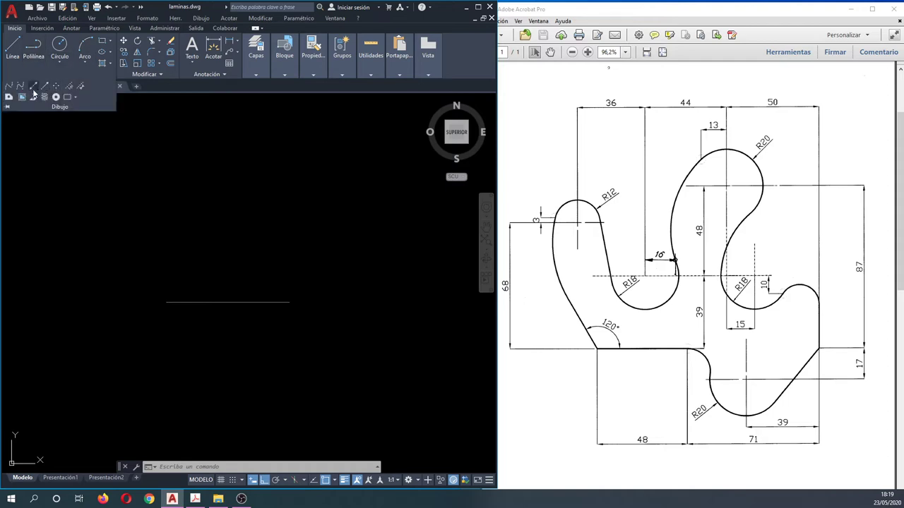
left_click(33, 92)
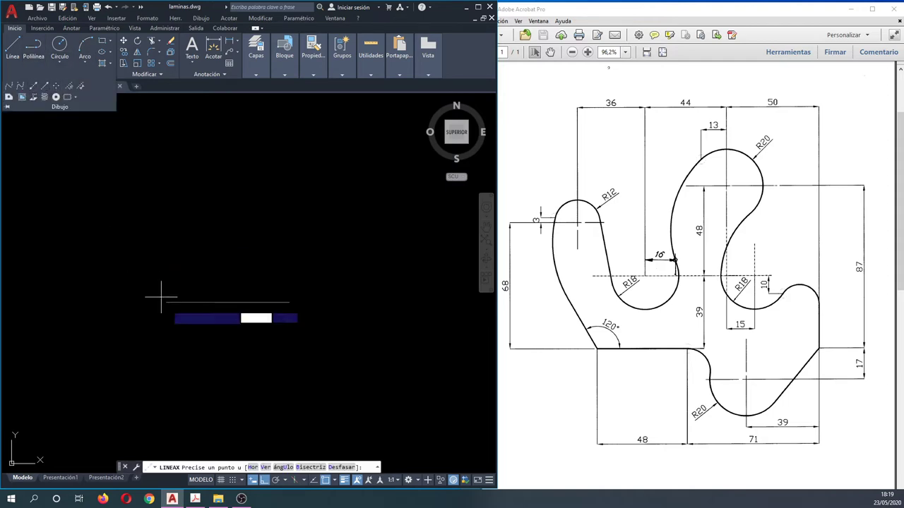
left_click(286, 300)
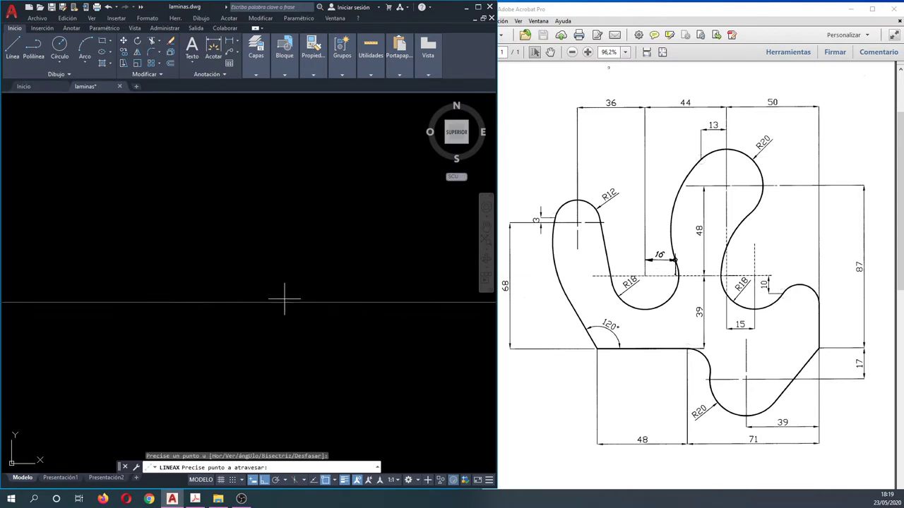
left_click(308, 203)
key("Escape")
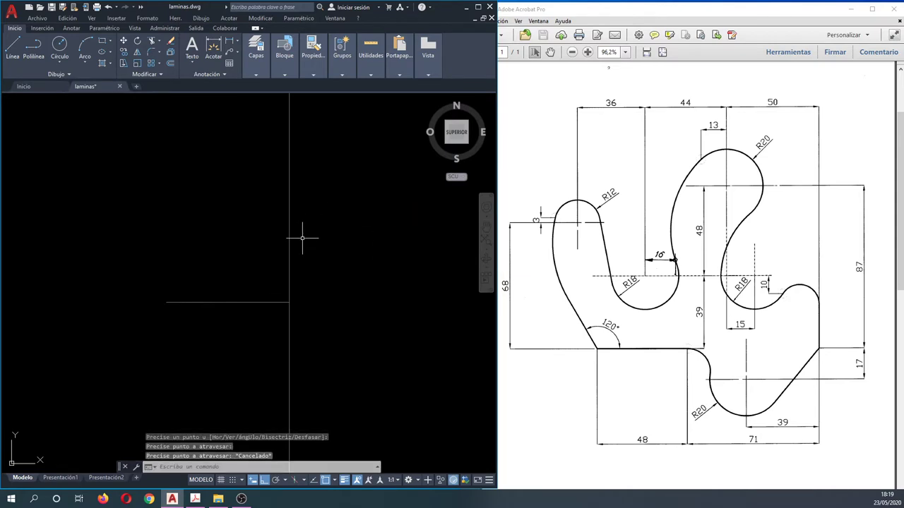
scroll(304, 241, "down", 10)
scroll(303, 241, "down", 3)
scroll(300, 241, "up", 5)
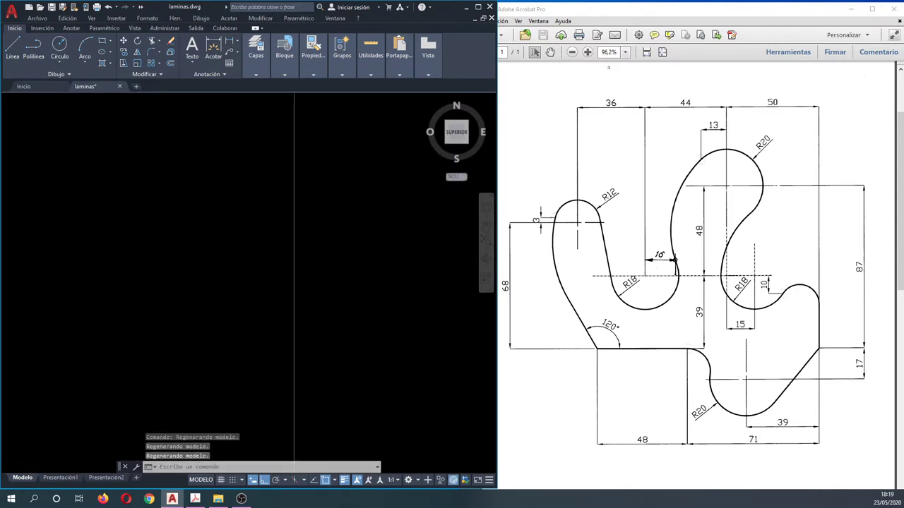
mouse_move(300, 241)
middle_mouse_down()
mouse_move(261, 165)
mouse_move(216, 323)
middle_mouse_up()
scroll(272, 288, "down", 5)
scroll(248, 242, "up", 5)
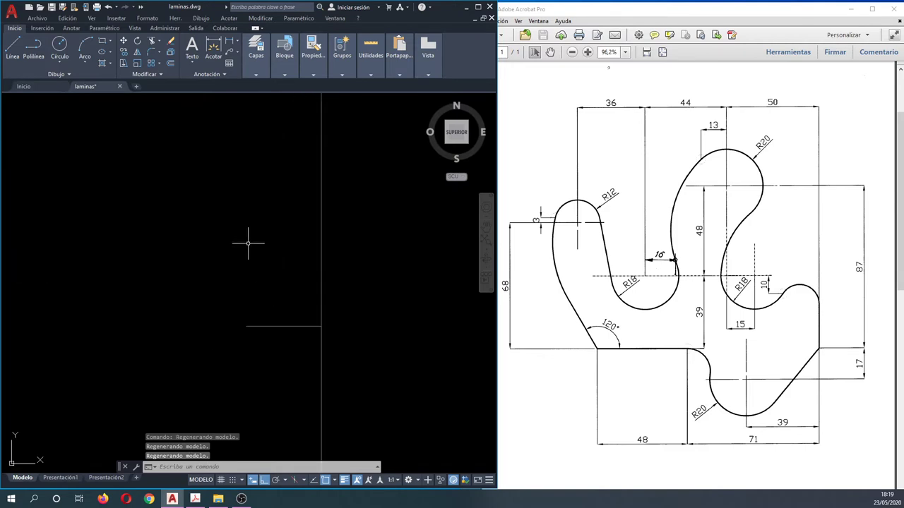
mouse_move(248, 242)
middle_mouse_down()
mouse_move(262, 288)
mouse_move(280, 265)
mouse_move(221, 269)
middle_mouse_up()
scroll(282, 267, "up", 2)
scroll(284, 269, "down", 4)
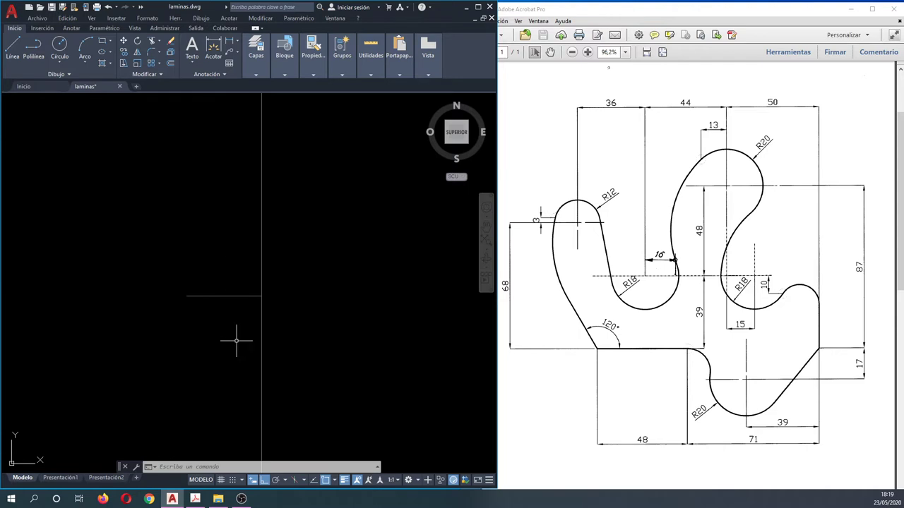
Step: Move the horizontal line onto layer Lamina 20
left_click(263, 346)
left_click(184, 259)
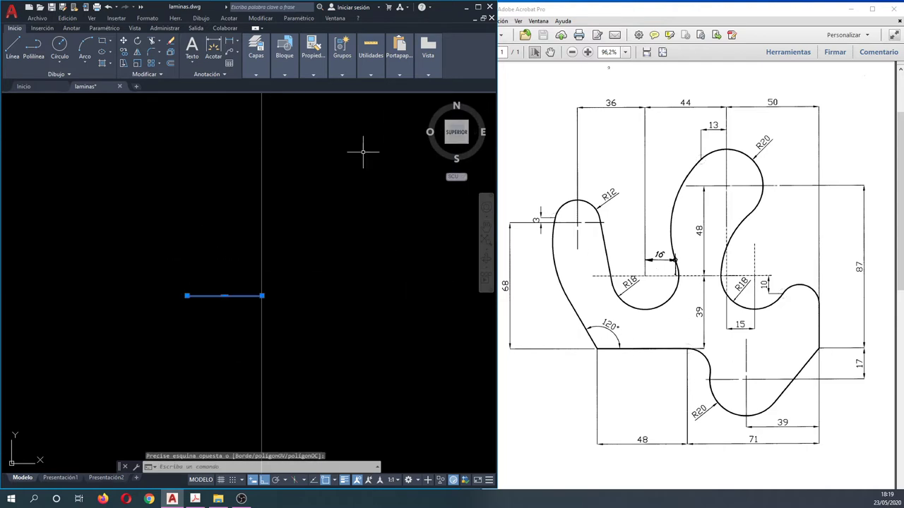
left_click(250, 75)
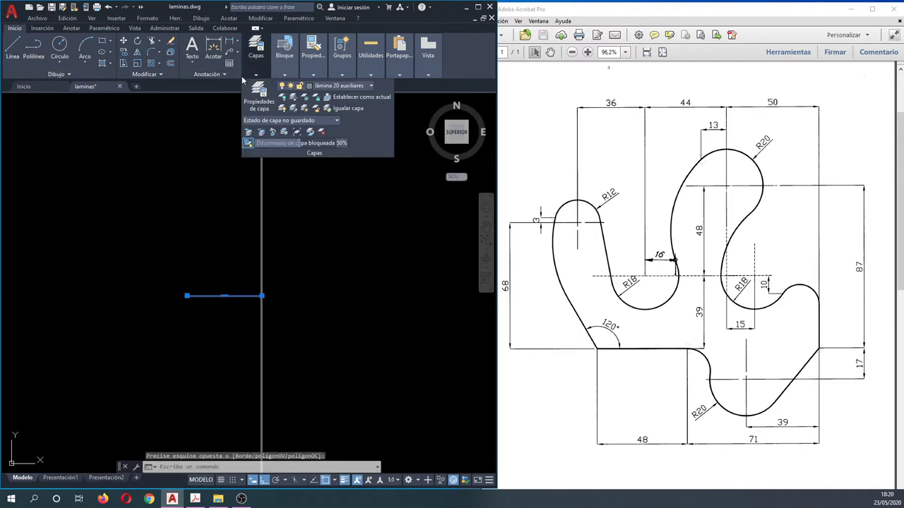
left_click(332, 86)
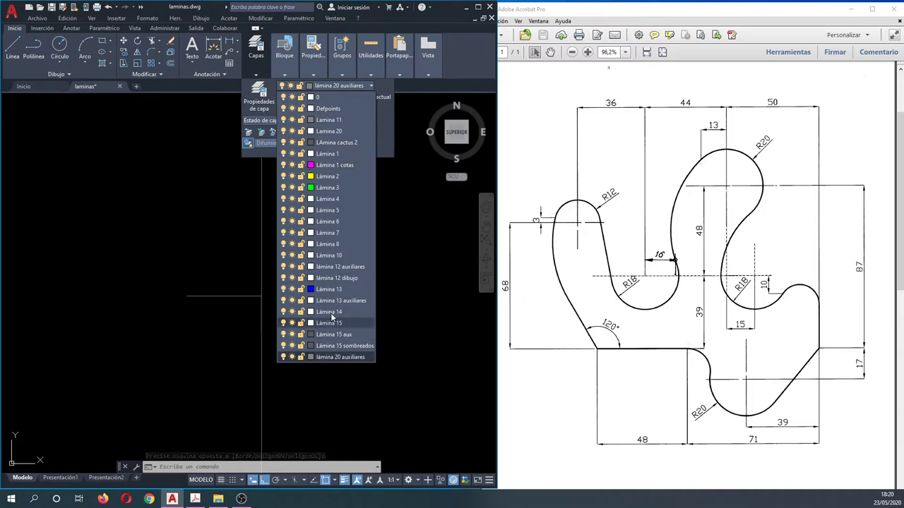
left_click(328, 130)
key("Escape")
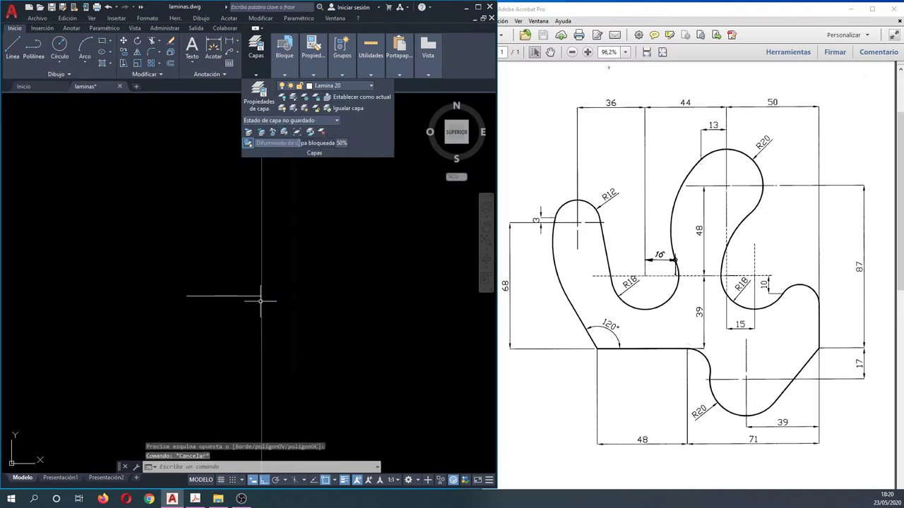
key("Escape")
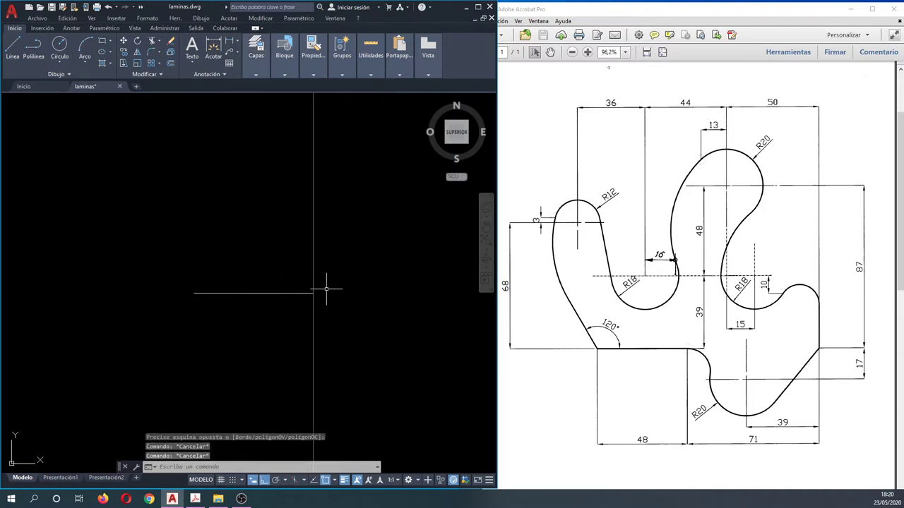
Step: Set the colour of layer lámina 20 auxiliares to yellow in the layer manager
left_click(256, 74)
left_click(284, 74)
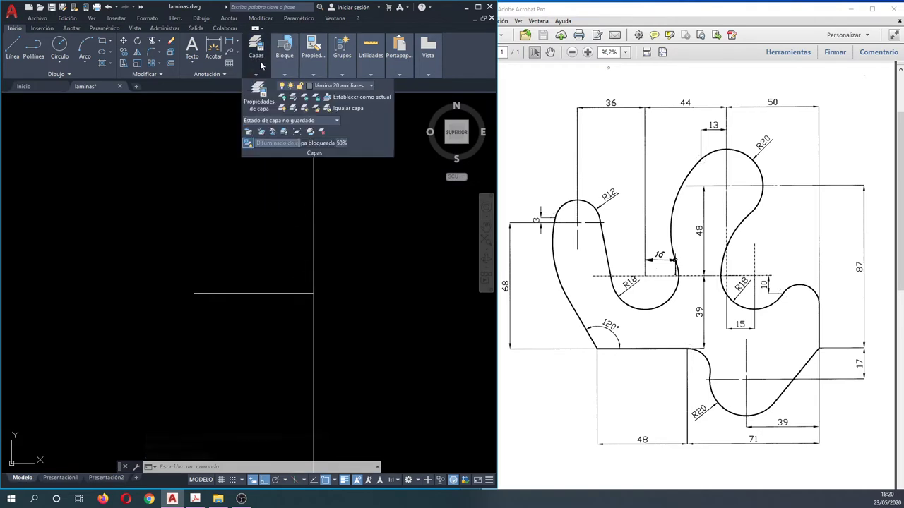
left_click(259, 92)
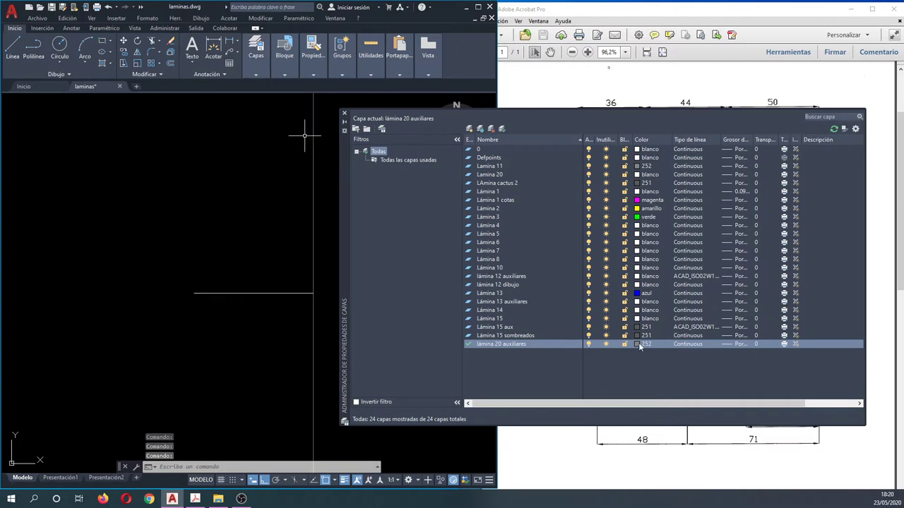
left_click(638, 344)
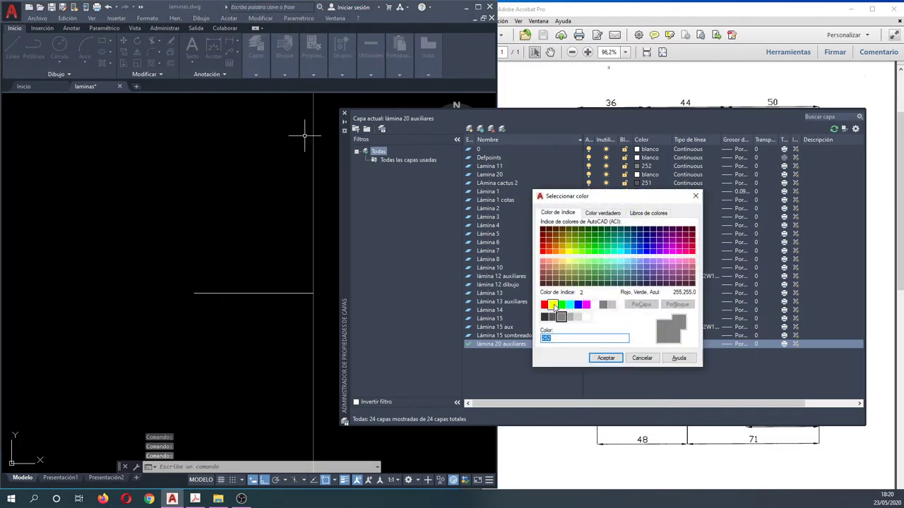
left_click(553, 304)
left_click(606, 358)
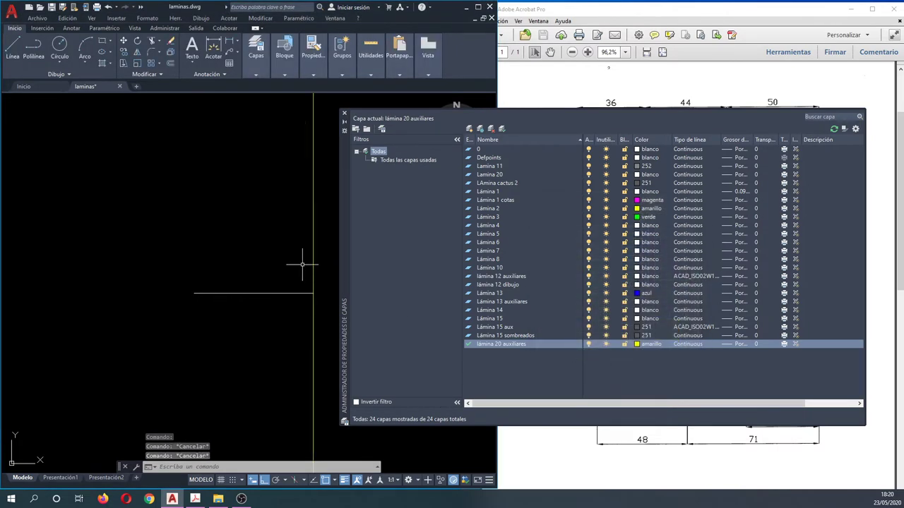
left_click(345, 114)
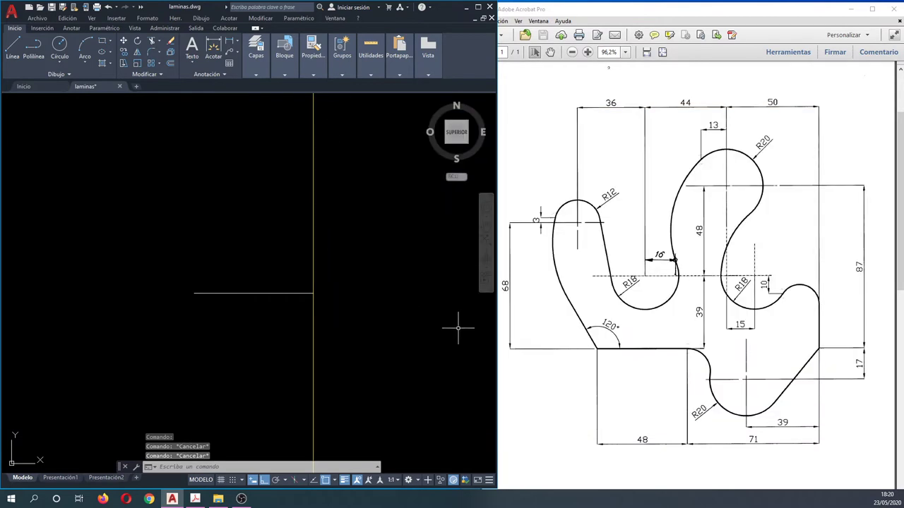
scroll(487, 343, "down", 1)
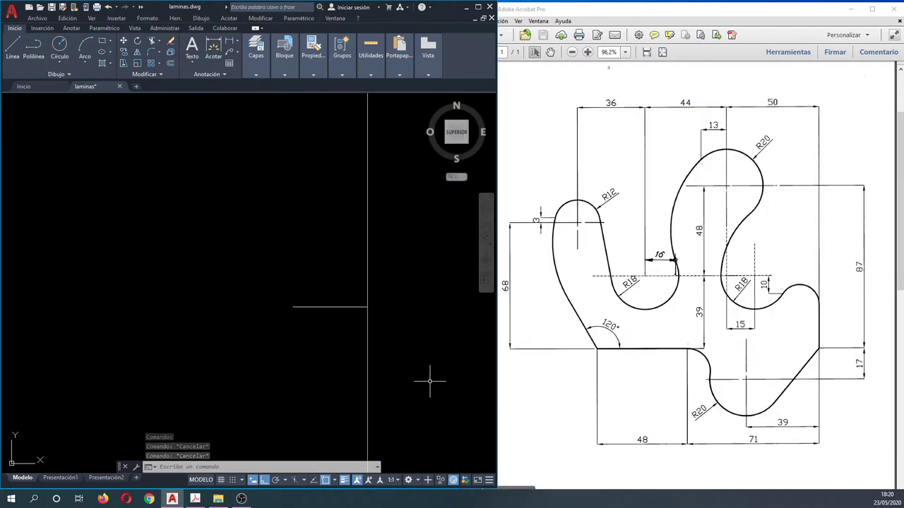
middle_click_drag(401, 377, 292, 363)
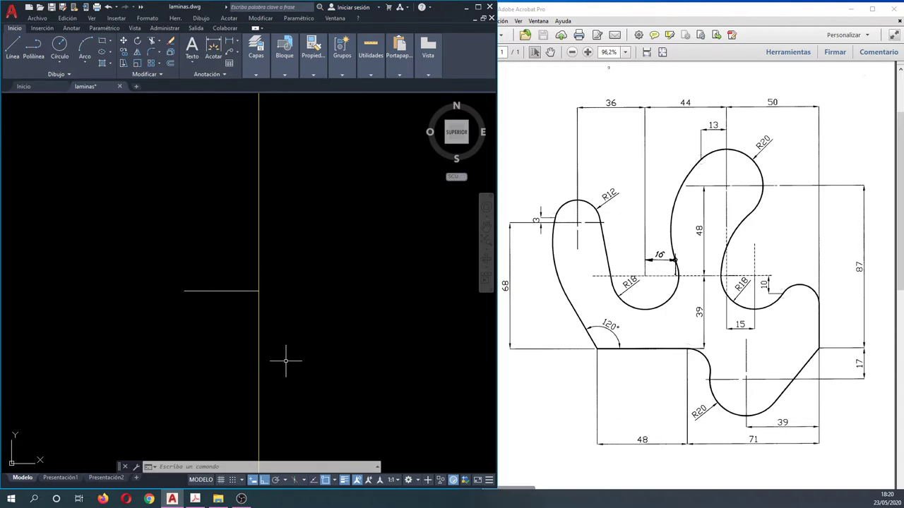
Step: Copy the vertical construction line 71 units to the right
key("Escape")
key("Escape")
type("co")
key("Return")
left_click(258, 338)
key("Return")
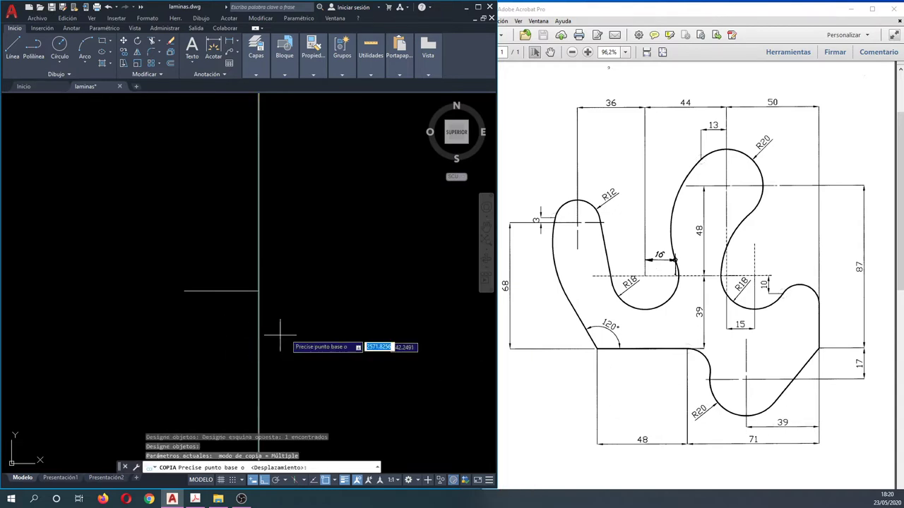
left_click(300, 332)
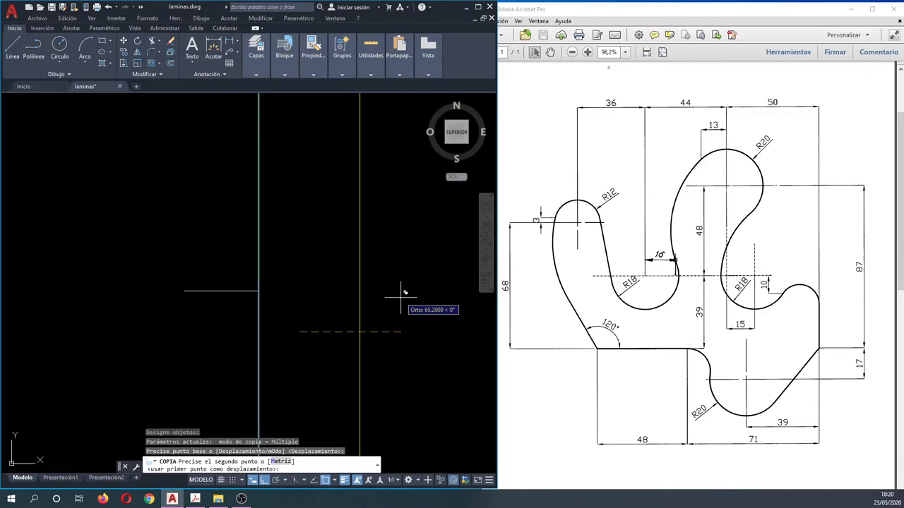
type("71")
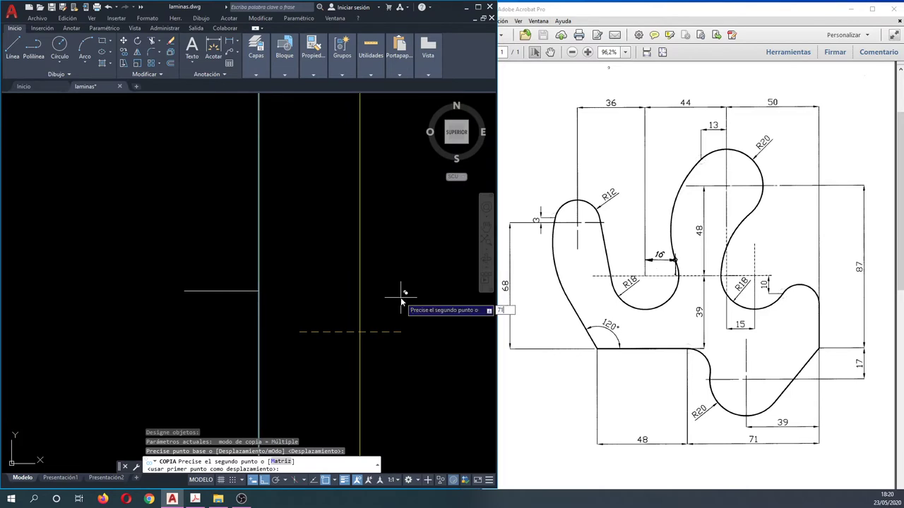
key("Return")
key("Escape")
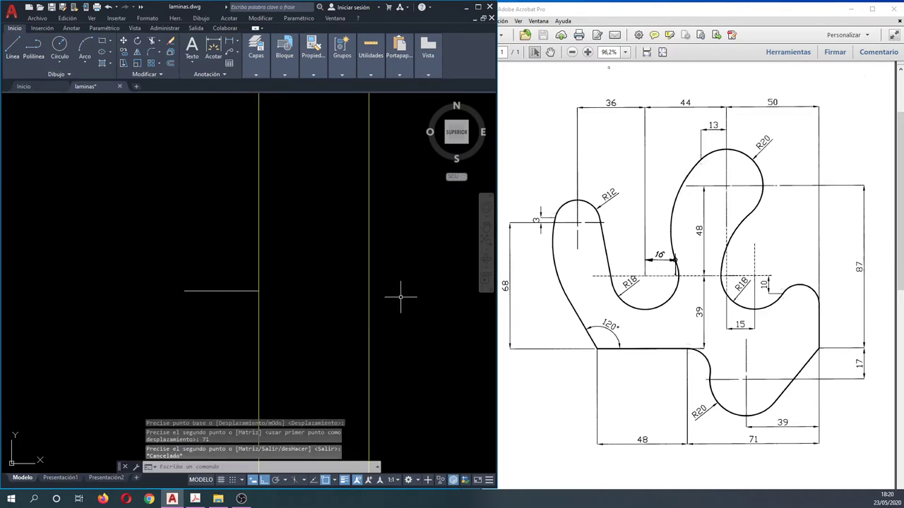
Step: Copy the new vertical line 39 units back to the left
key("Return")
left_click(369, 293)
key("Return")
left_click(353, 260)
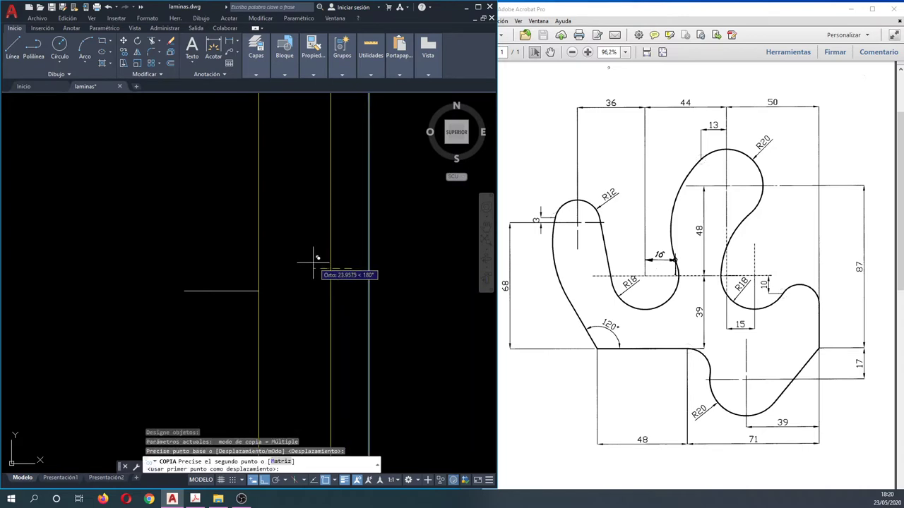
type("39")
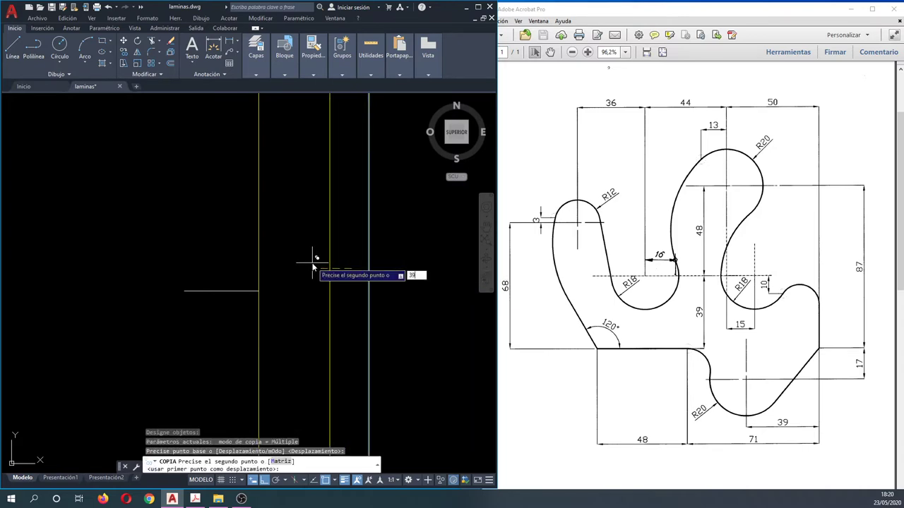
key("Return")
key("Escape")
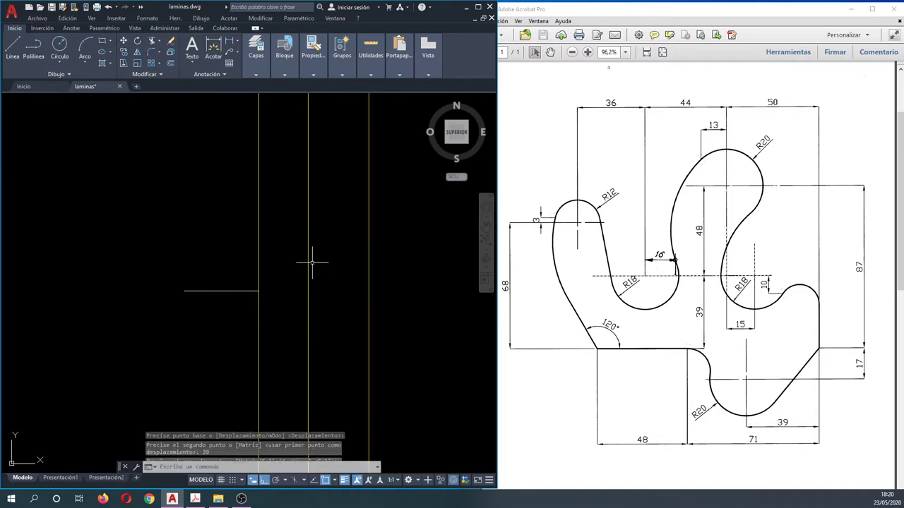
key("Escape")
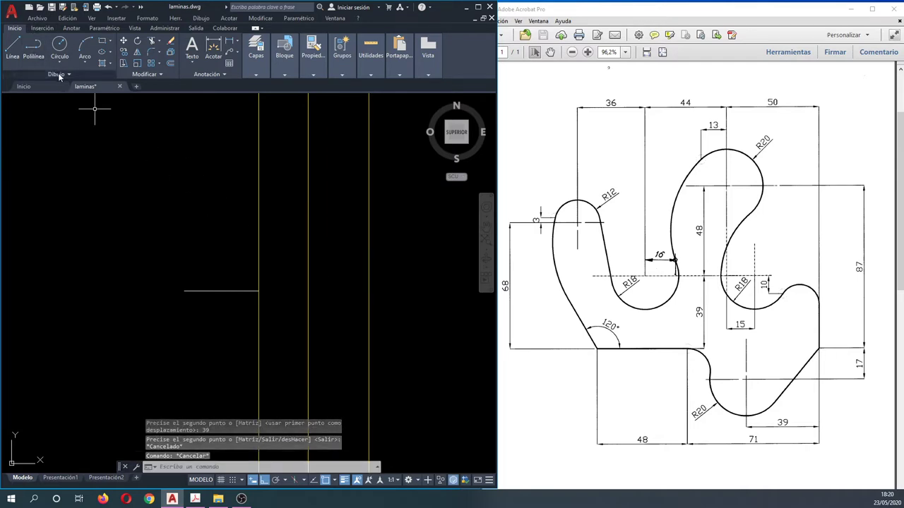
left_click(56, 74)
left_click(33, 85)
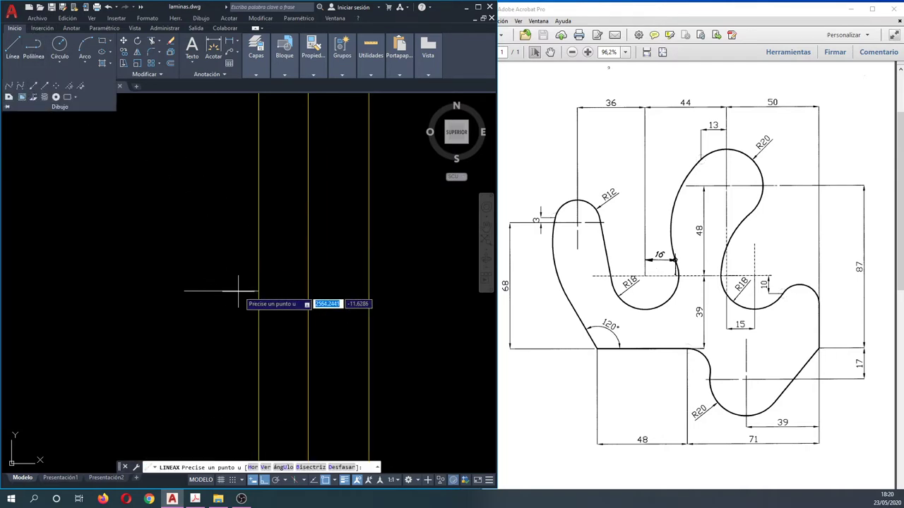
Step: Place a horizontal construction line and move it 17 units down
left_click(333, 258)
key("Escape")
key("Escape")
type("d")
key("Return")
left_click(344, 311)
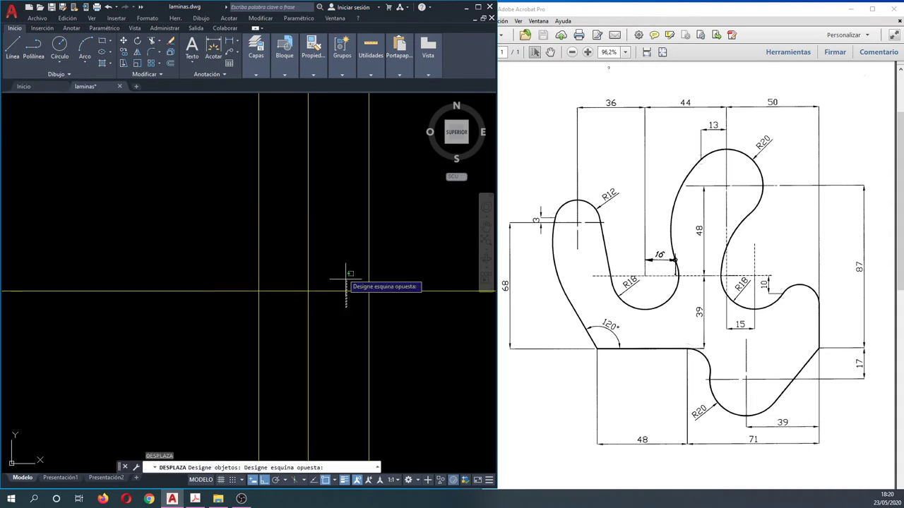
left_click(347, 276)
key("Return")
left_click(341, 215)
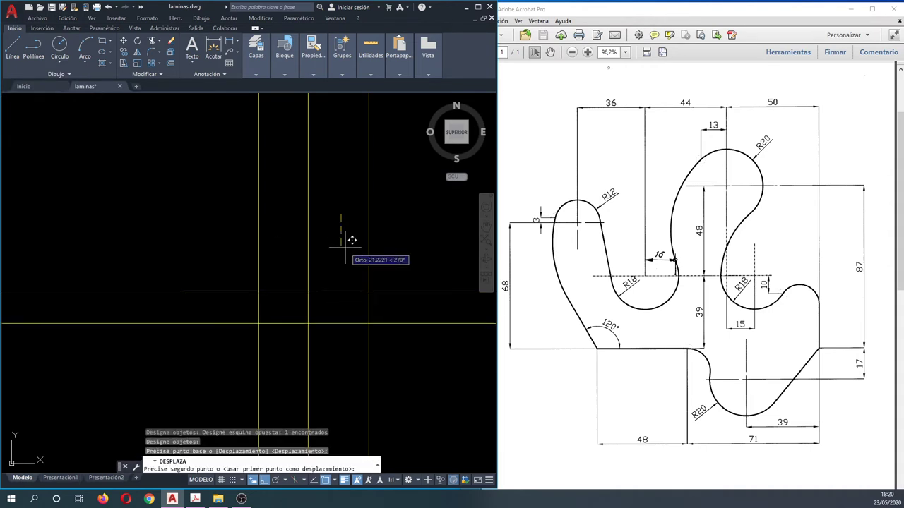
type("1")
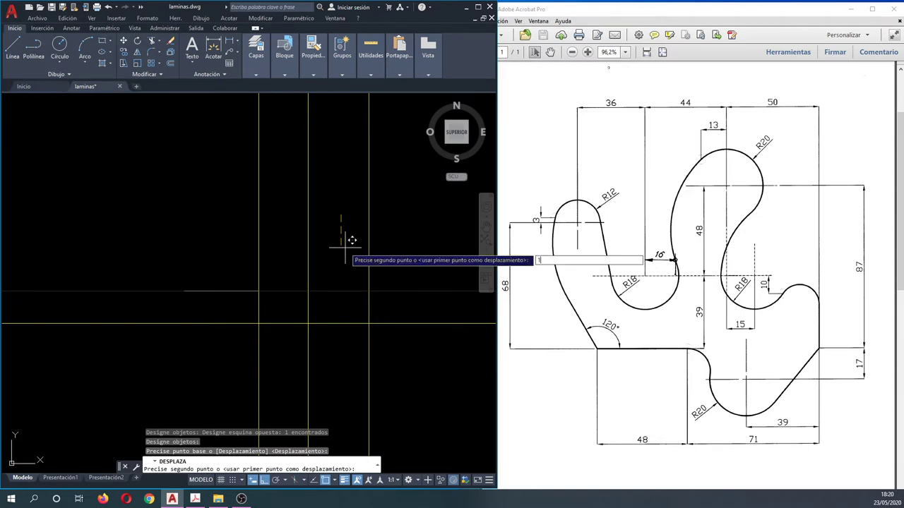
type("7")
key("Escape")
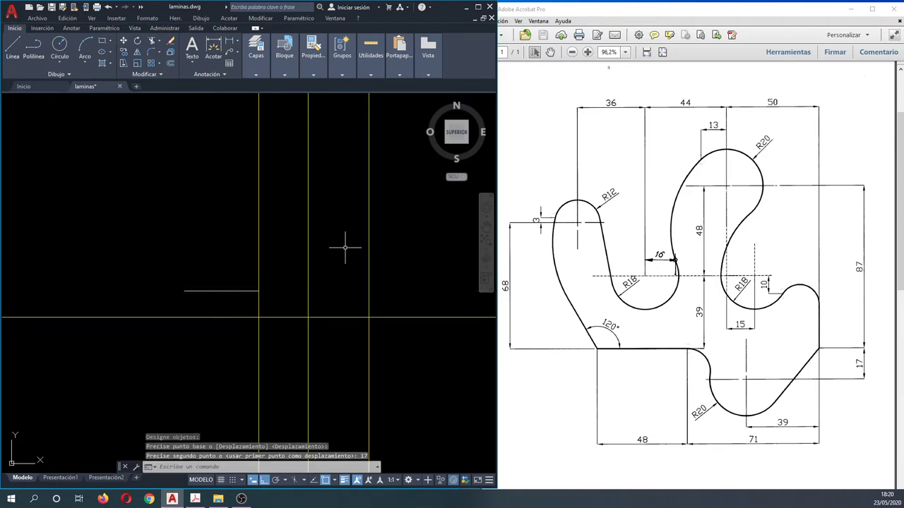
key("Escape")
key("Escape")
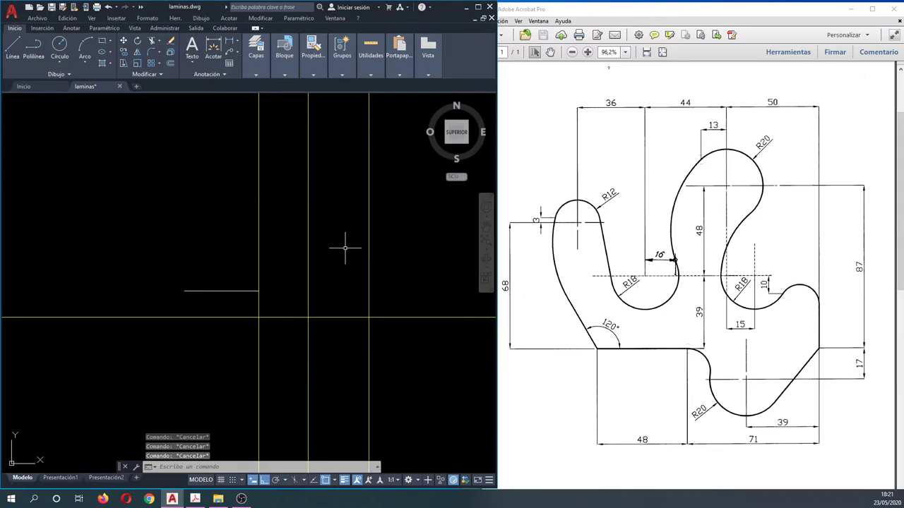
Step: Copy the horizontal construction line 17 units upward
type("pol")
key("Return")
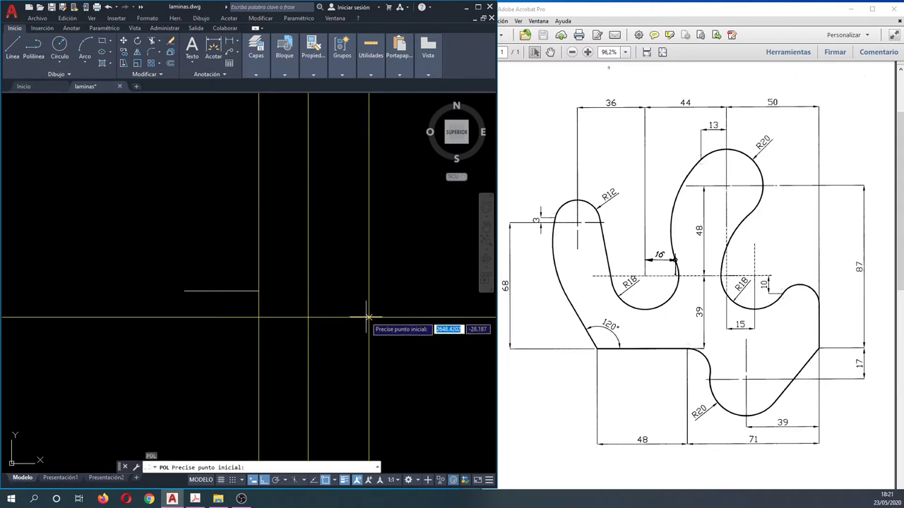
key("Escape")
type("co")
key("Return")
left_click(394, 318)
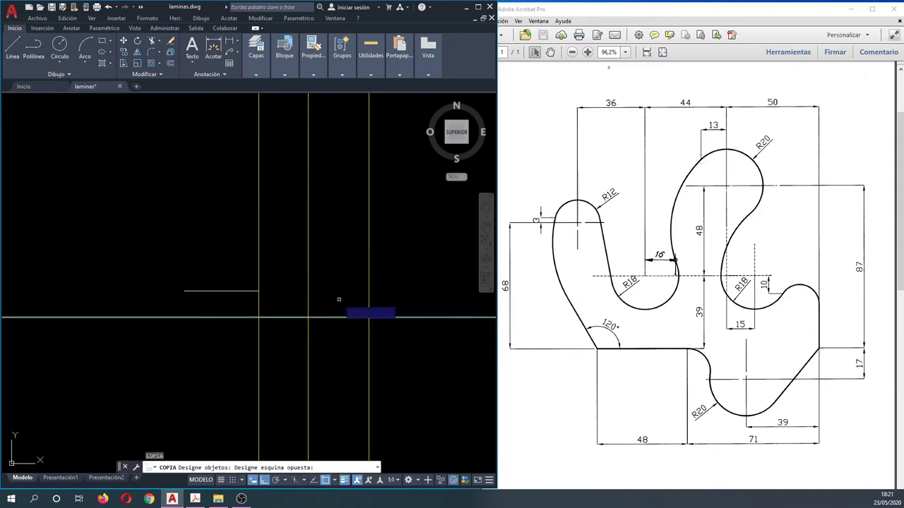
left_click(339, 311)
key("Return")
left_click(328, 282)
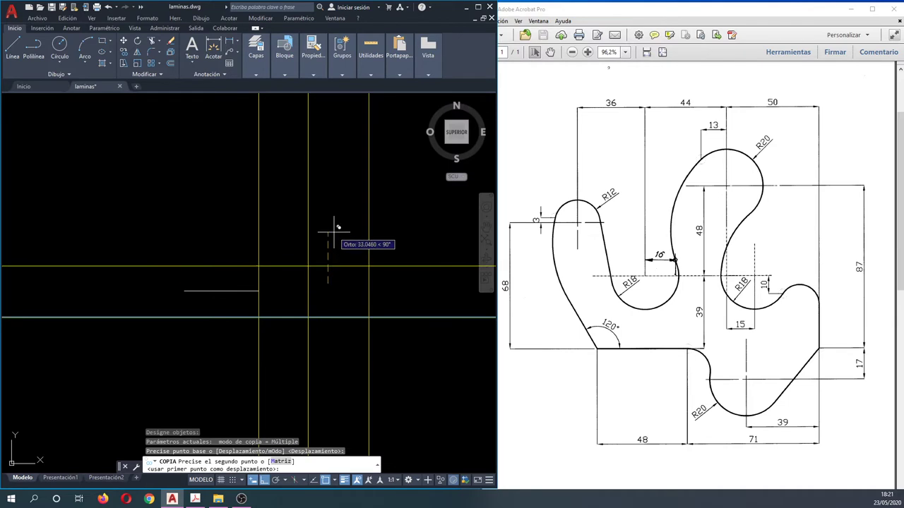
type("17")
key("Return")
key("Escape")
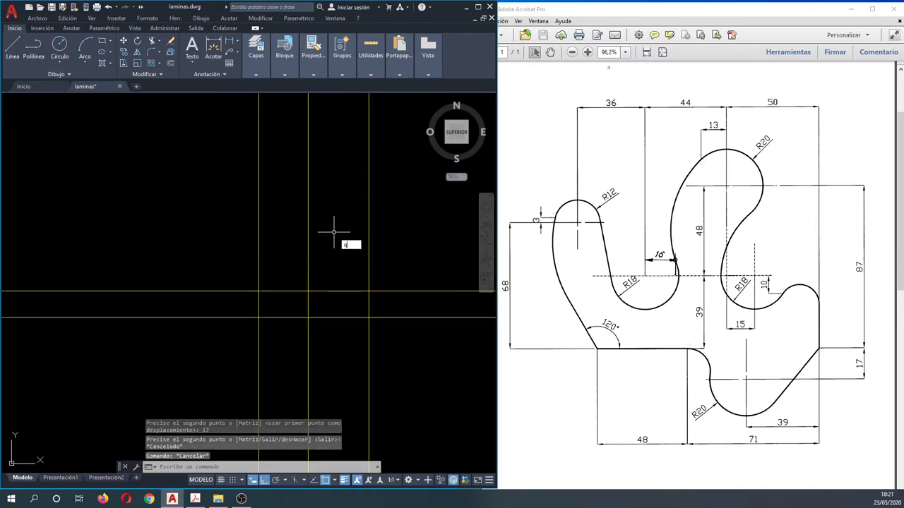
Step: Draw a diagonal polyline up-right from the rightmost vertical and upper horizontal intersection, Ortho off
type("ol")
key("Return")
left_click(345, 291)
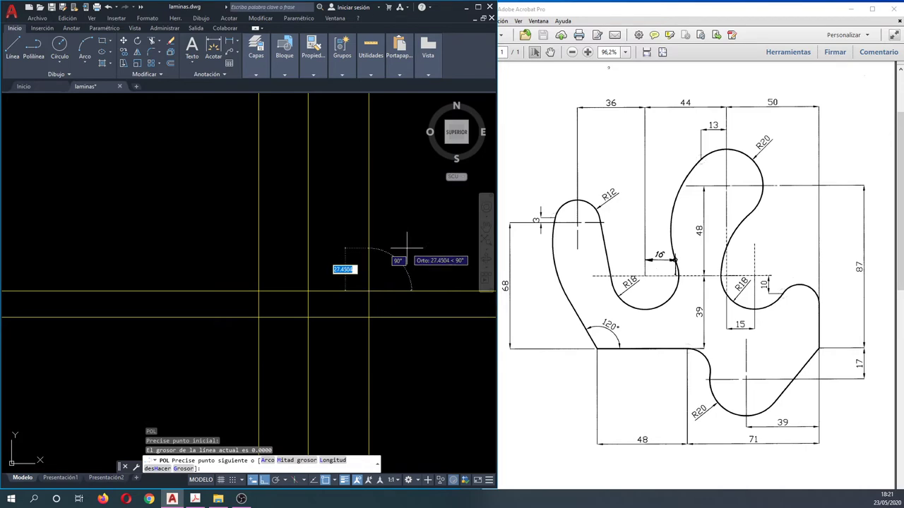
key("F8")
left_click(411, 238)
key("Escape")
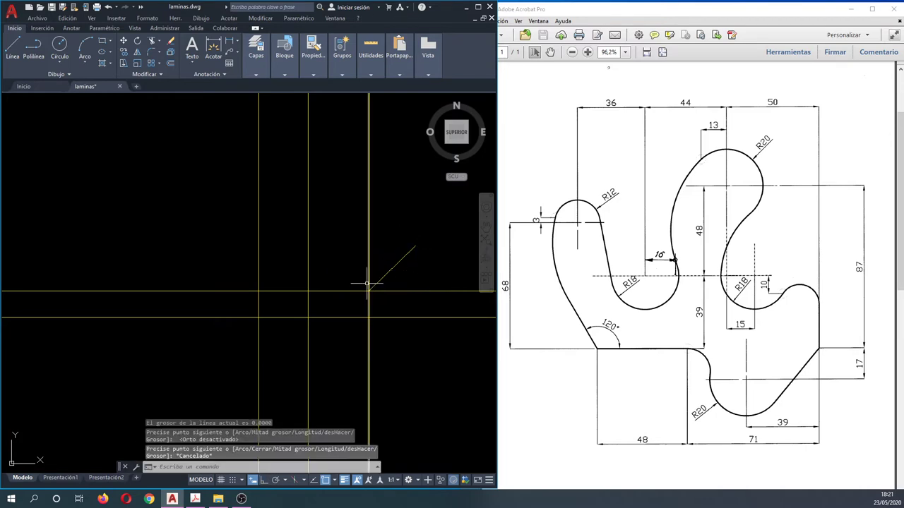
scroll(380, 309, "up", 3)
scroll(363, 287, "down", 3)
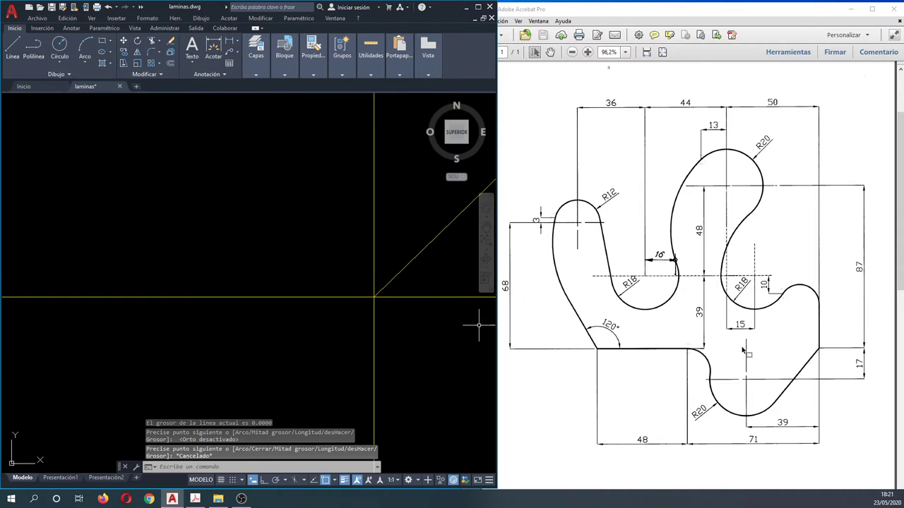
left_click(300, 242)
left_click(274, 239)
scroll(303, 228, "down", 1)
scroll(282, 259, "down", 2)
scroll(288, 297, "down", 1)
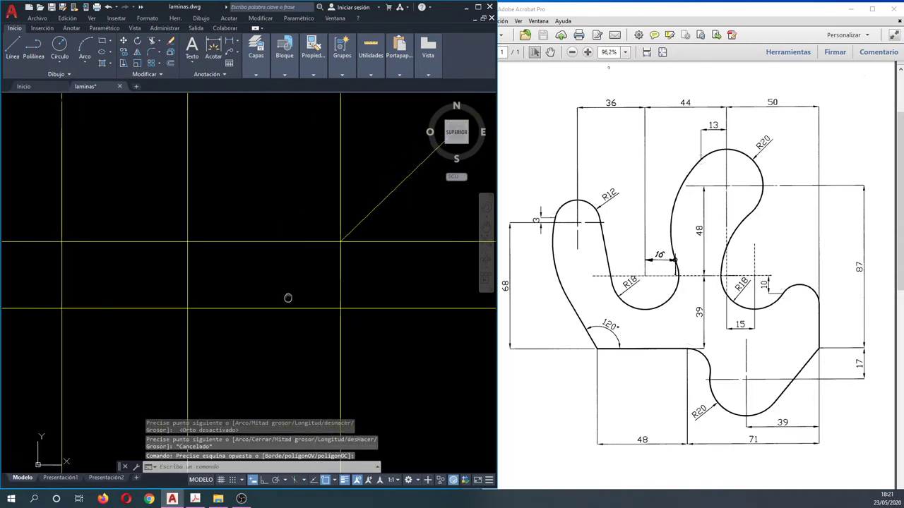
scroll(290, 292, "down", 1)
key("Return")
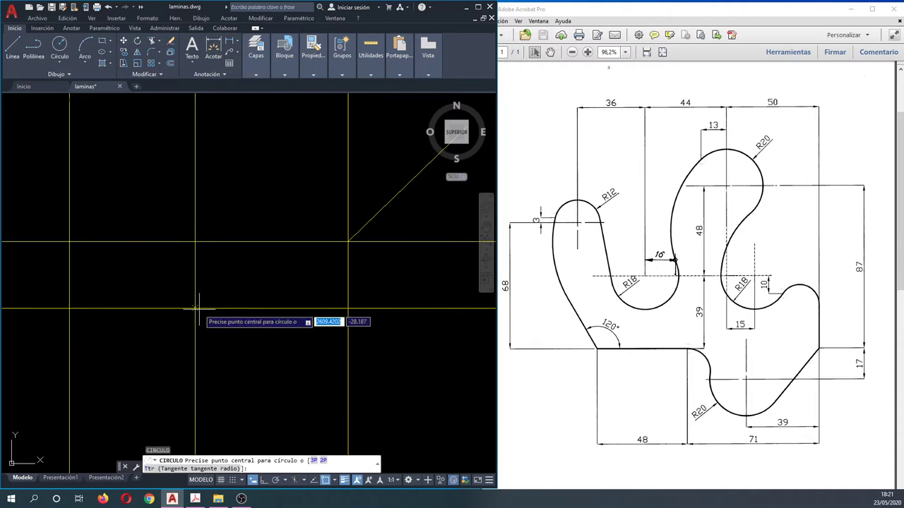
Step: Draw a radius-21 circle at the intersection and trim the crossing lines outside it
left_click(199, 308)
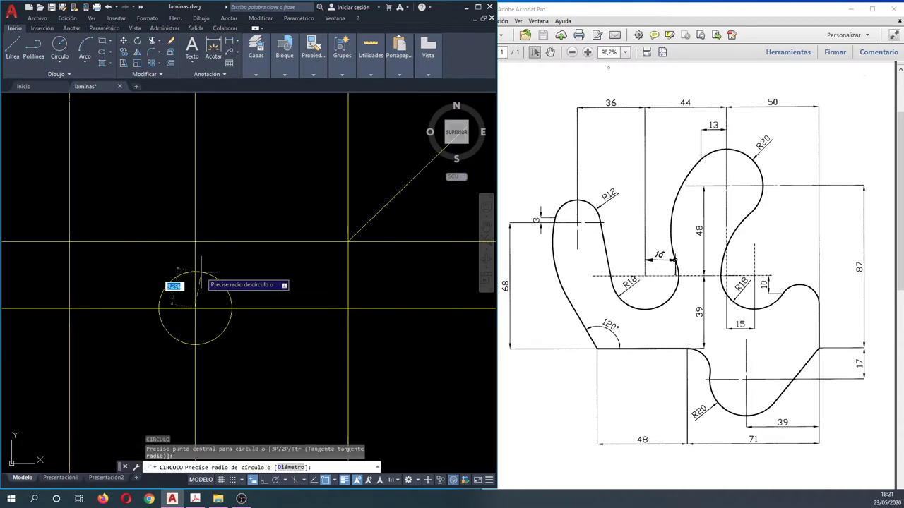
type("21")
key("Return")
key("Escape")
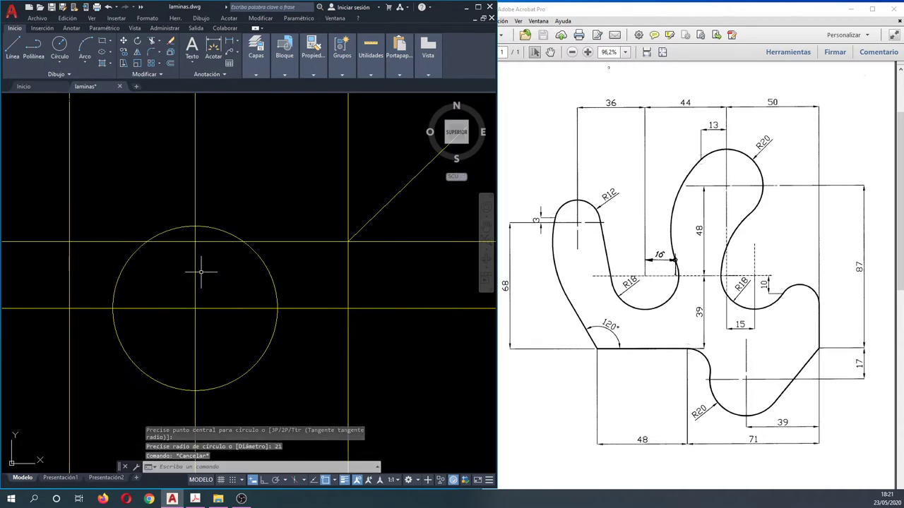
type("r")
key("Return")
left_click(276, 369)
left_click(303, 327)
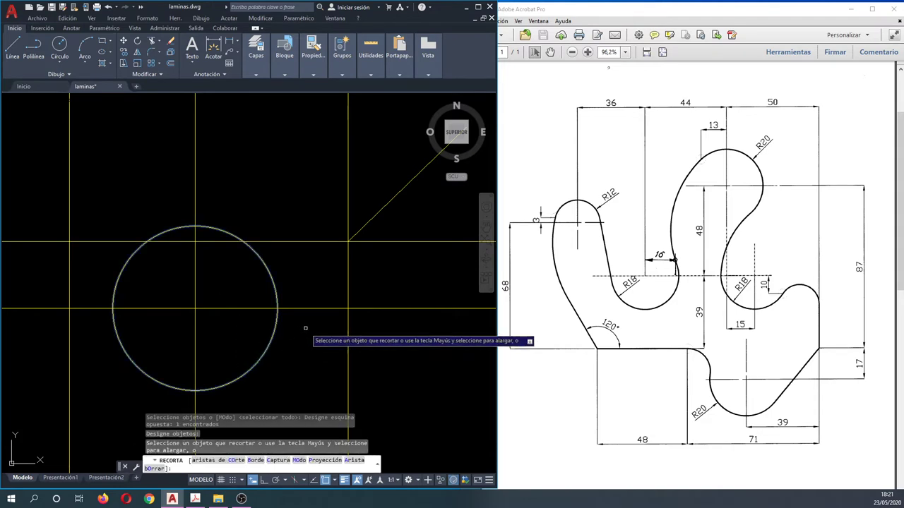
left_click(292, 277)
left_click(178, 151)
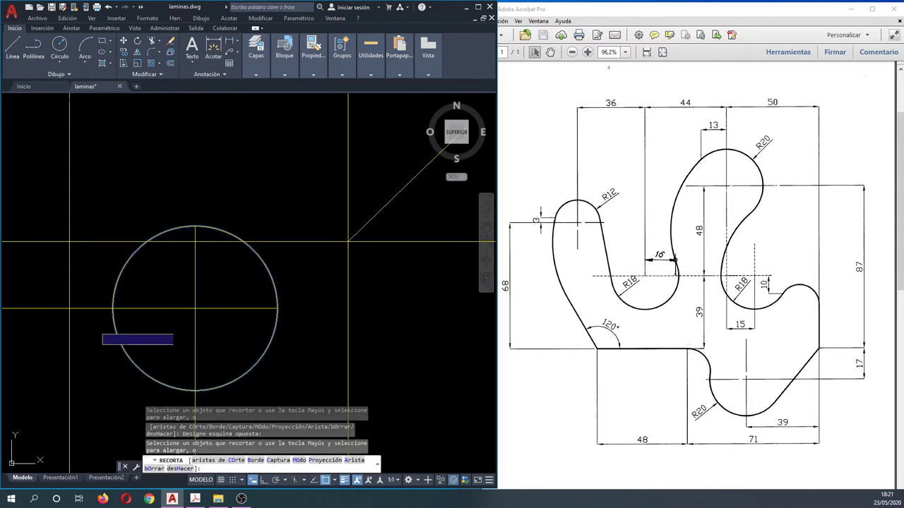
left_click(69, 267)
left_click(118, 334)
scroll(177, 329, "down", 1)
scroll(222, 359, "up", 1)
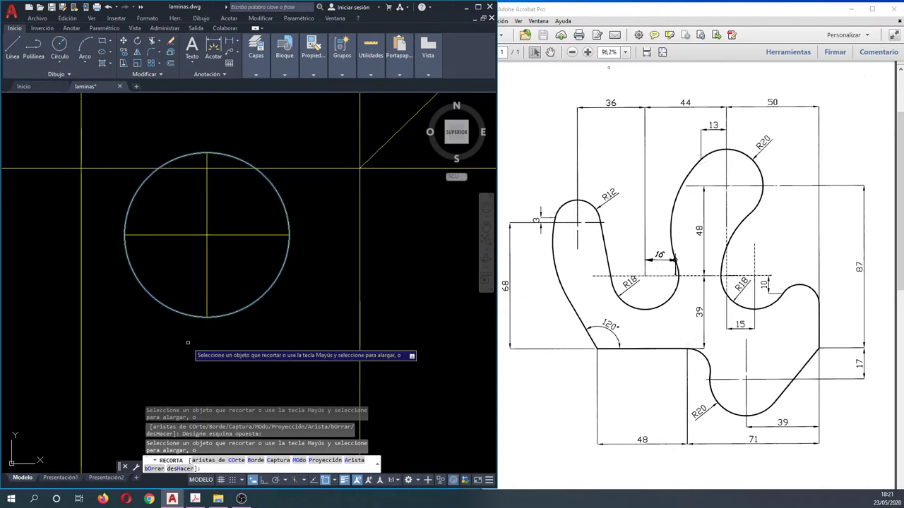
Step: Erase the radius-21 trimming circle, leaving the short centre cross
key("Escape")
left_click(254, 313)
left_click(236, 295)
key("Delete")
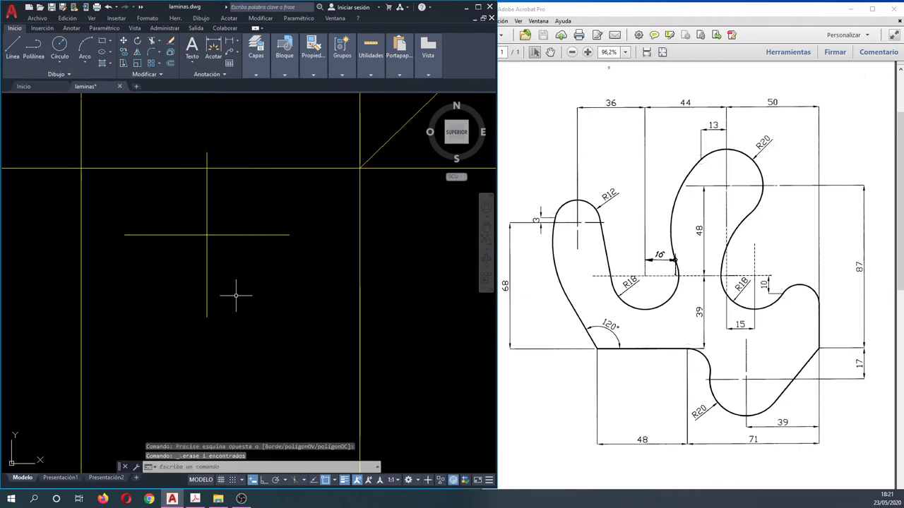
scroll(247, 313, "down", 2)
scroll(243, 313, "down", 1)
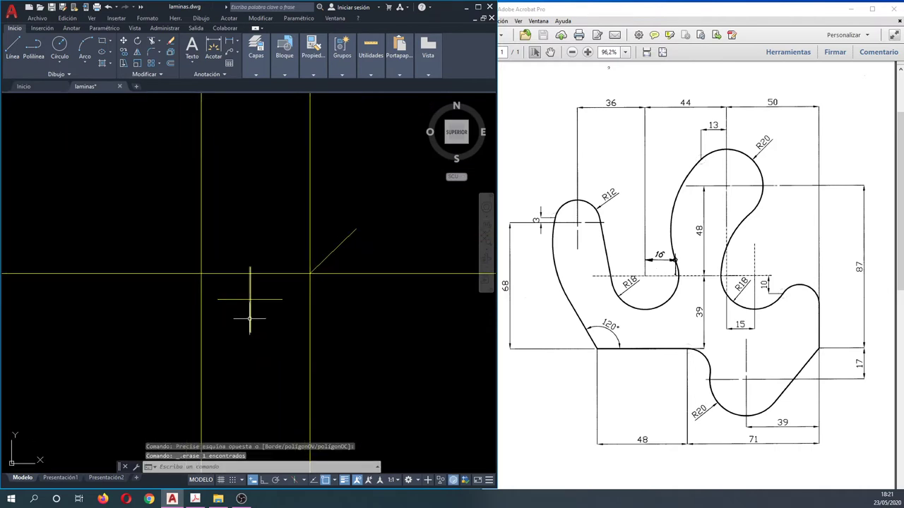
Step: Draw a radius-20 circle centred on the short centre cross
type("c")
key("Return")
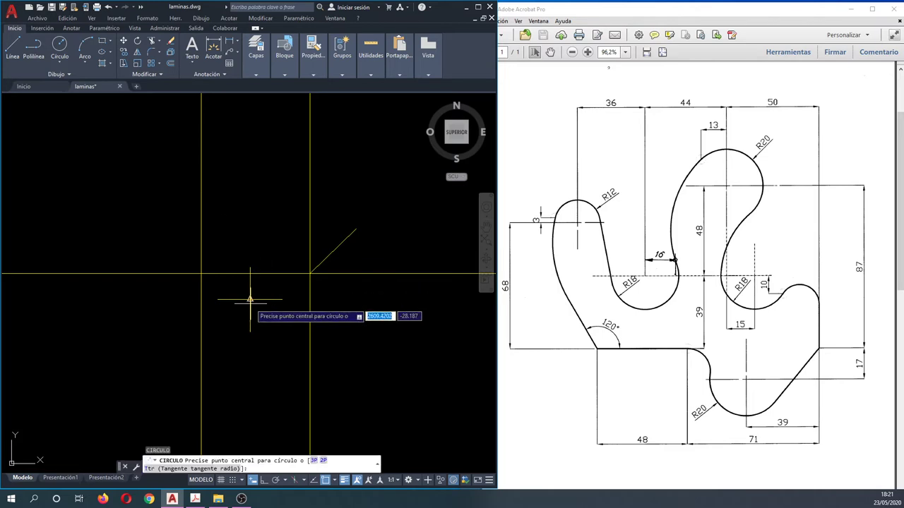
left_click(250, 299)
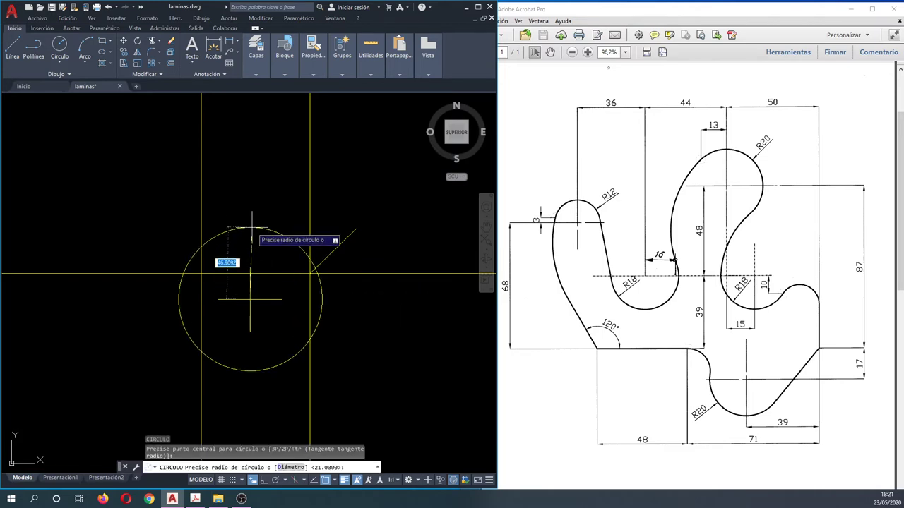
type("20")
key("Return")
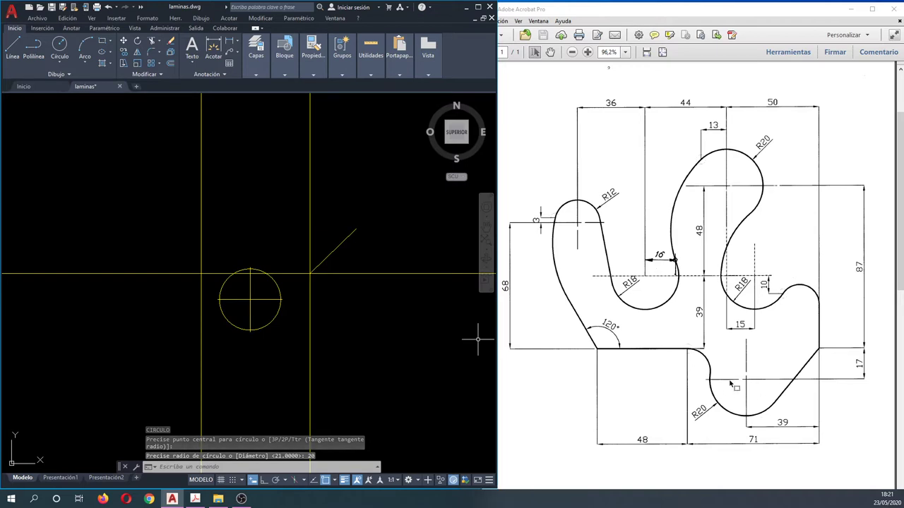
scroll(713, 390, "up", 1)
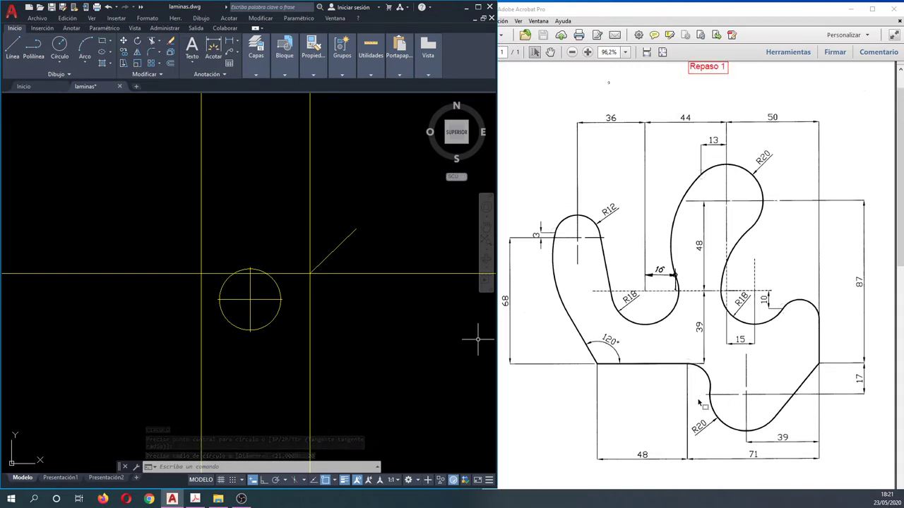
scroll(276, 323, "down", 2)
scroll(268, 331, "up", 2)
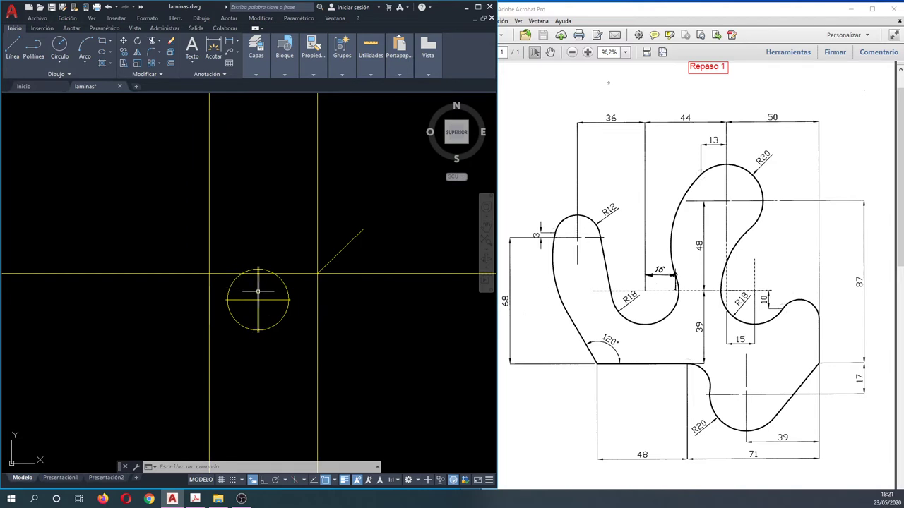
scroll(234, 303, "up", 2)
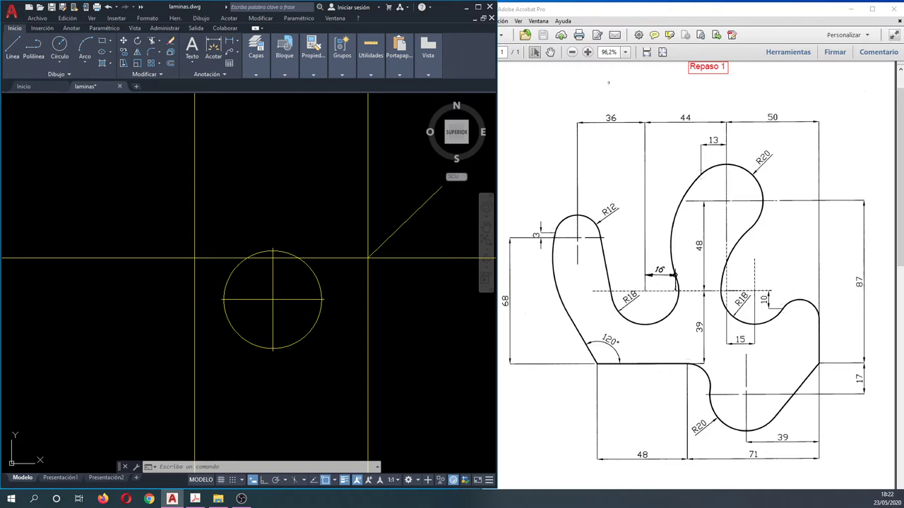
Step: Delete the long horizontal construction line and the left vertical construction line
left_click(429, 269)
left_click(414, 256)
key("Delete")
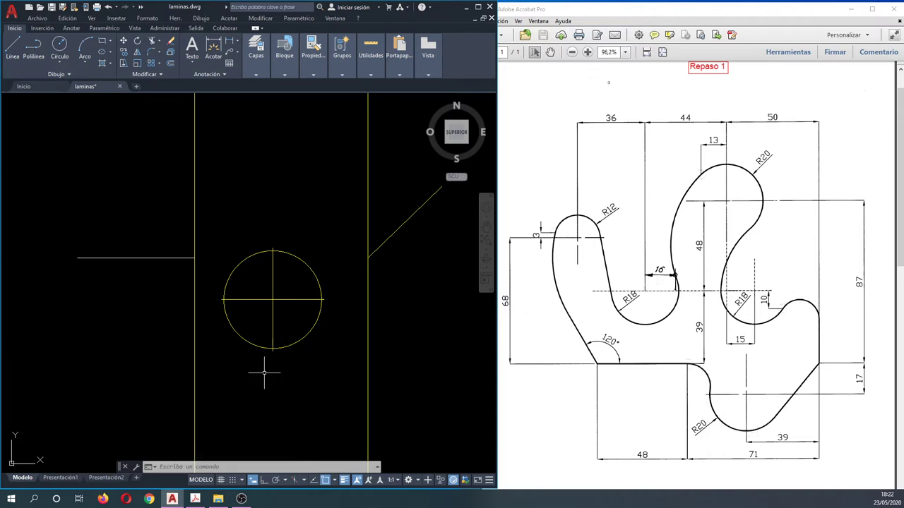
left_click(195, 368)
left_click(141, 367)
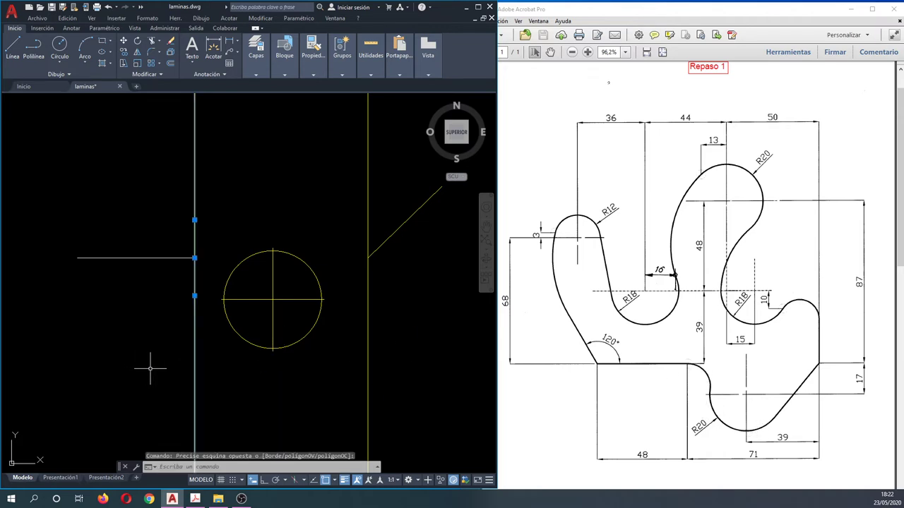
key("Delete")
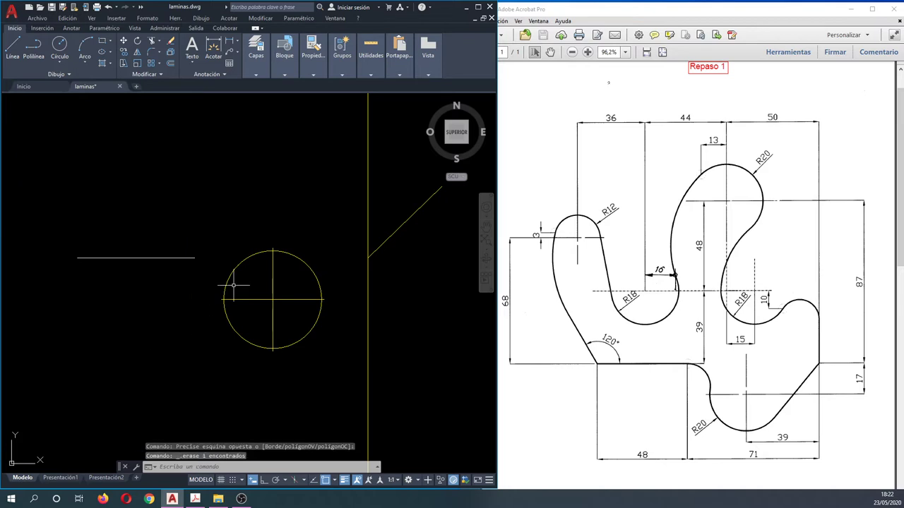
Step: Review the Circle and Arc drawing options without choosing one, then return to the PDF
left_click(60, 69)
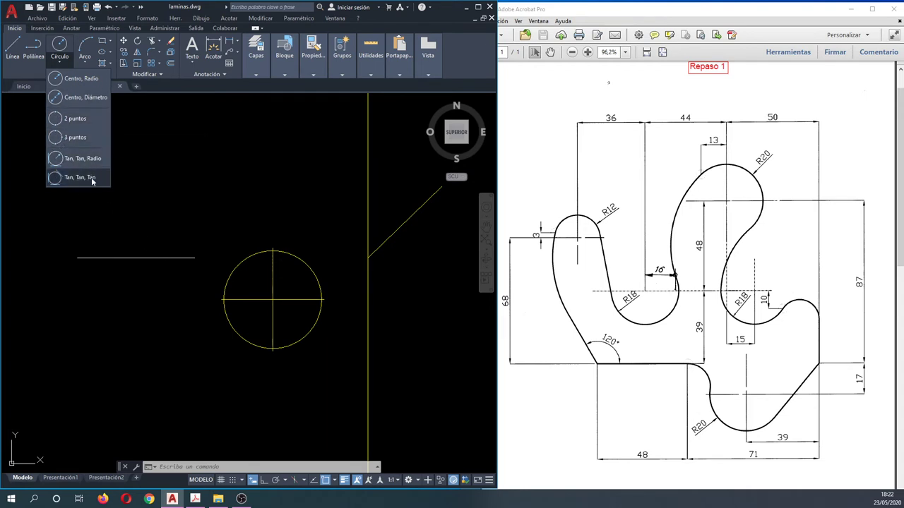
left_click(157, 140)
key("Escape")
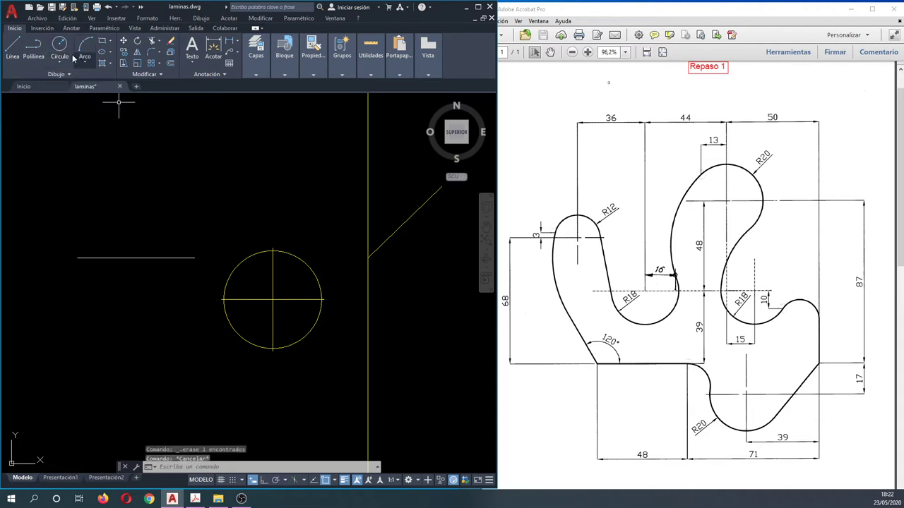
left_click(85, 63)
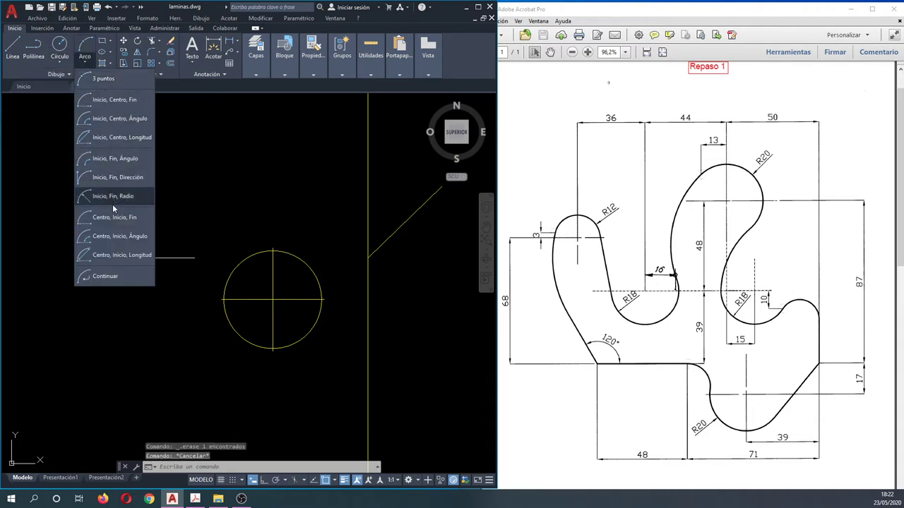
left_click(112, 147)
key("Escape")
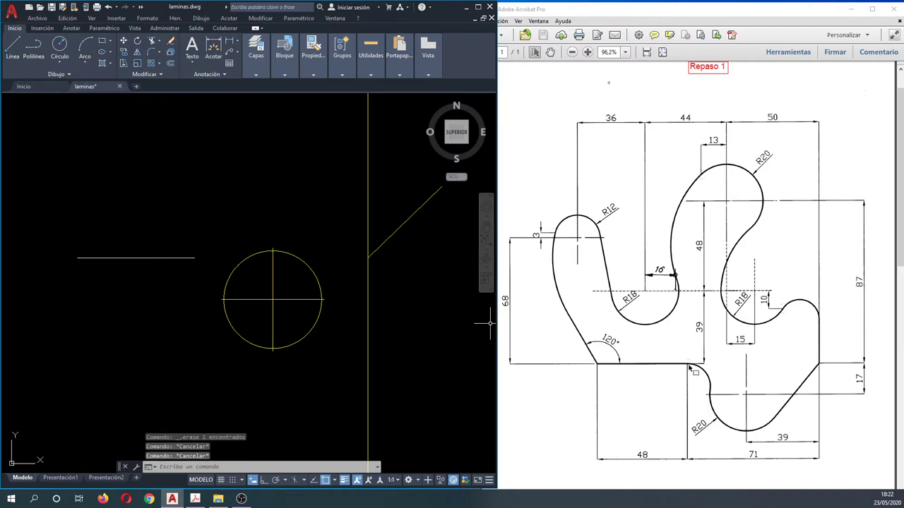
left_click(716, 398)
scroll(716, 397, "up", 4, "ctrl")
scroll(715, 395, "up", 3, "ctrl")
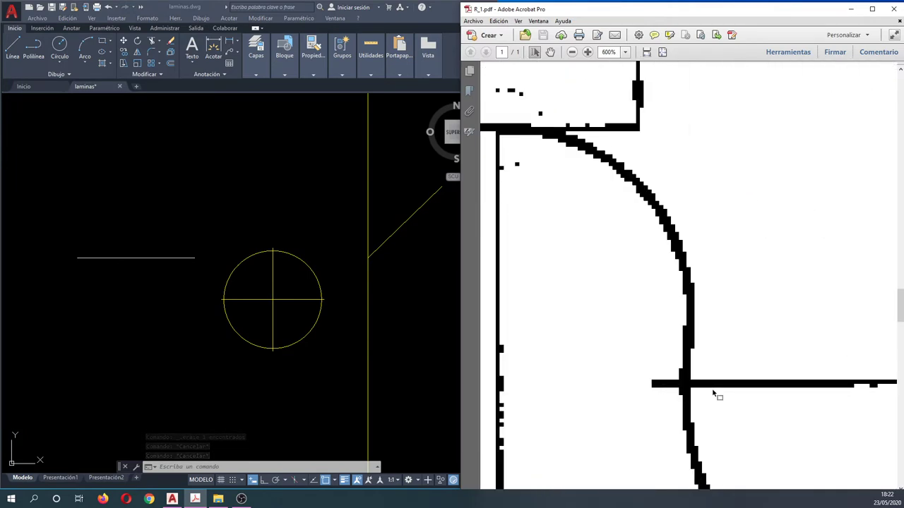
scroll(713, 394, "up", 3, "ctrl")
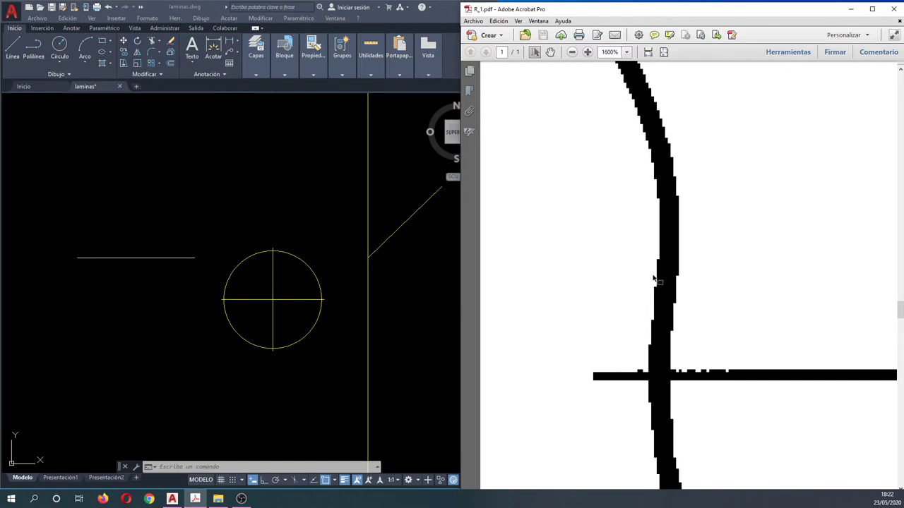
scroll(653, 279, "down", 2, "ctrl")
scroll(654, 276, "down", 4, "ctrl")
scroll(654, 271, "down", 2, "ctrl")
scroll(654, 267, "down", 2, "ctrl")
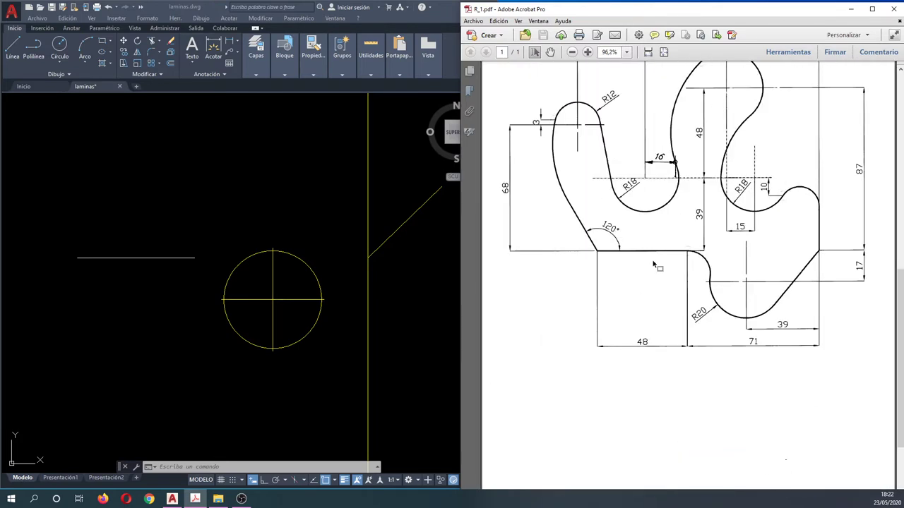
scroll(653, 271, "up", 2)
scroll(660, 254, "up", 2)
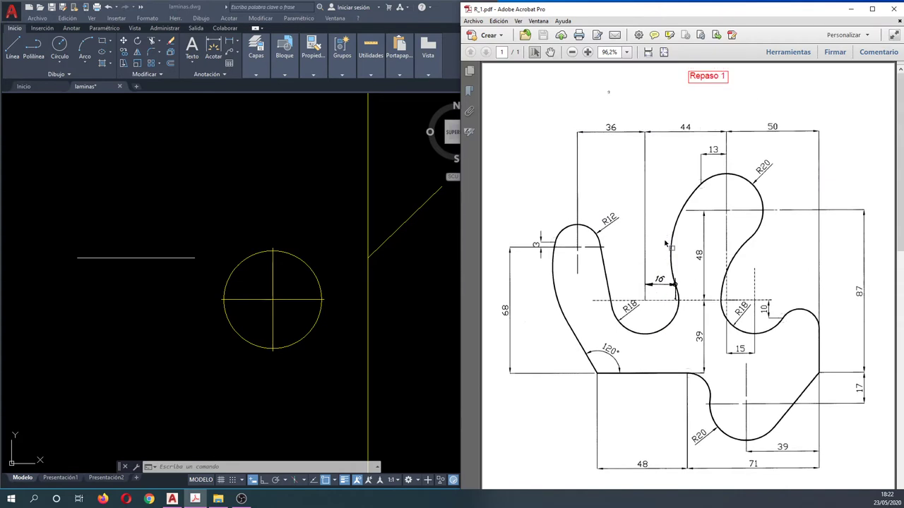
scroll(668, 255, "down", 1)
Step: Begin mirroring the circle and its lines about the line end, then abandon the attempt
left_click(384, 233)
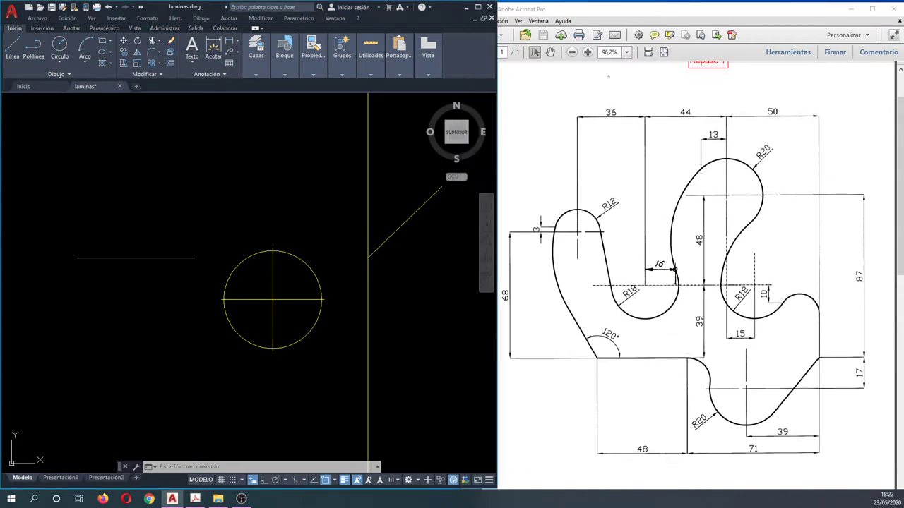
key("Escape")
key("Escape")
key("Escape")
key("Return")
left_click(321, 387)
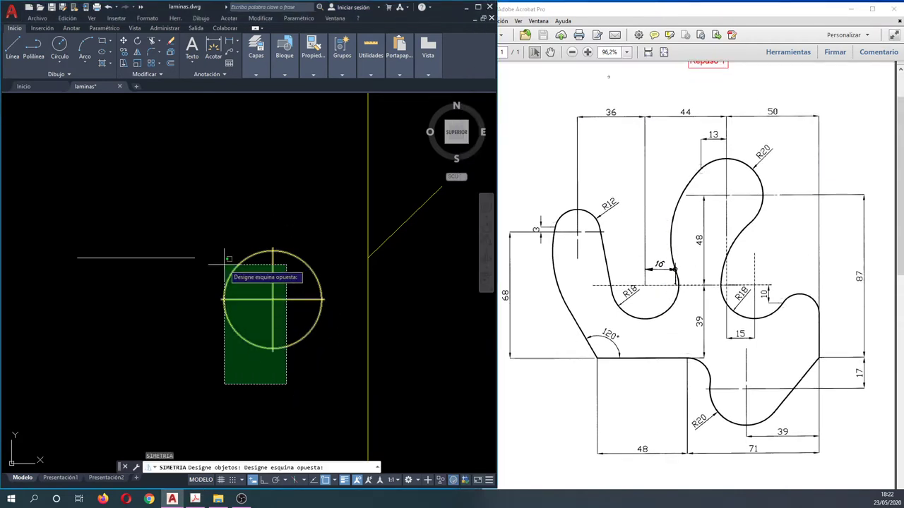
left_click(228, 262)
key("Return")
left_click(195, 258)
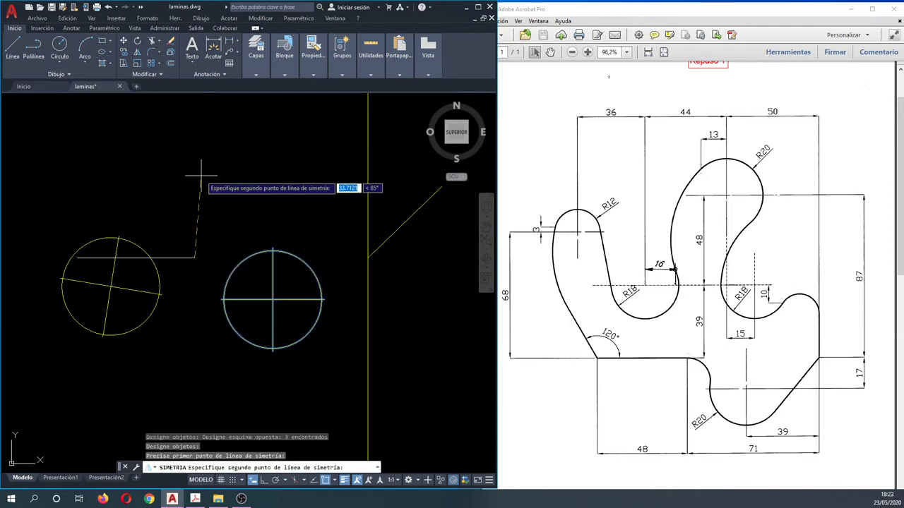
key("F8")
left_click(197, 148)
key("Escape")
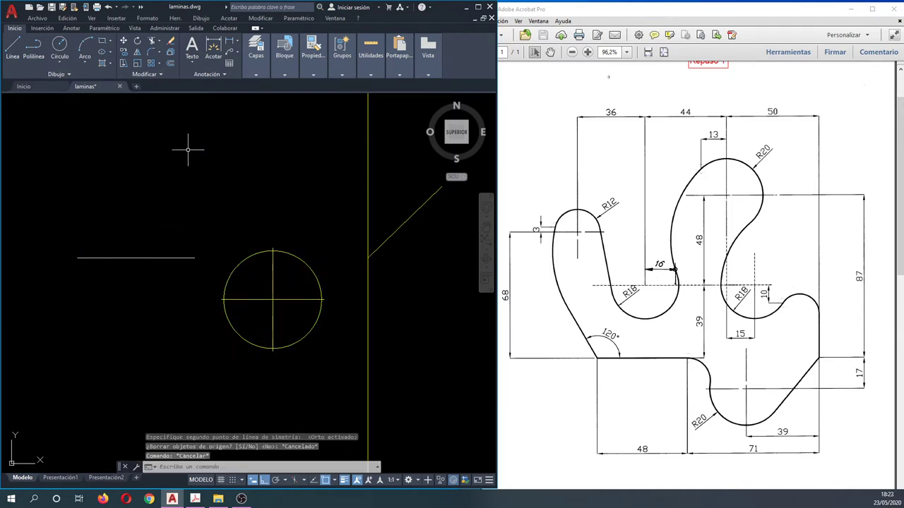
type("sa")
Step: Mirror only the circle about a vertical through the 48-unit line's right end, keeping the original
key("Return")
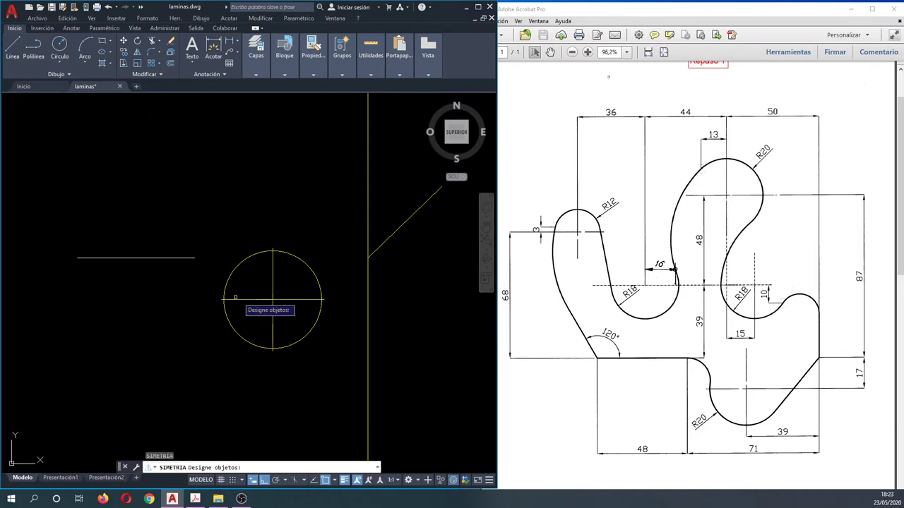
left_click(255, 339)
left_click(218, 279)
key("Return")
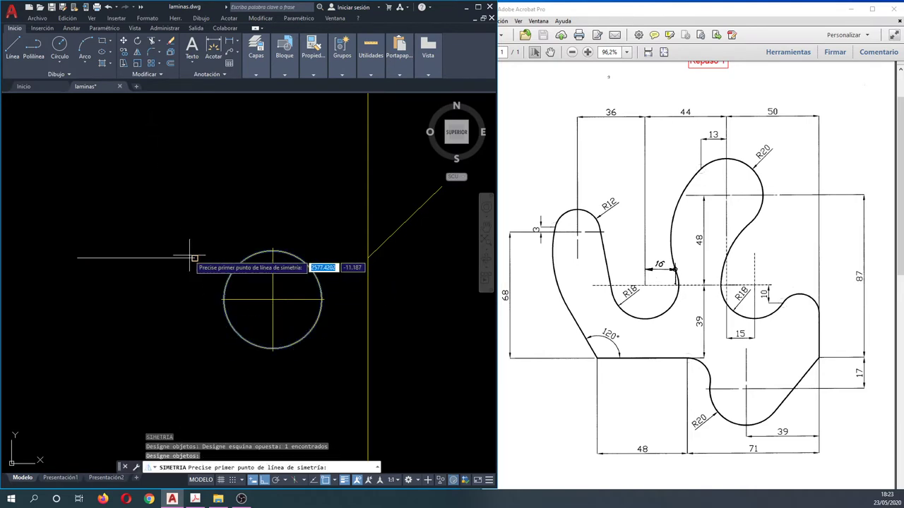
left_click(195, 258)
left_click(195, 192)
key("Return")
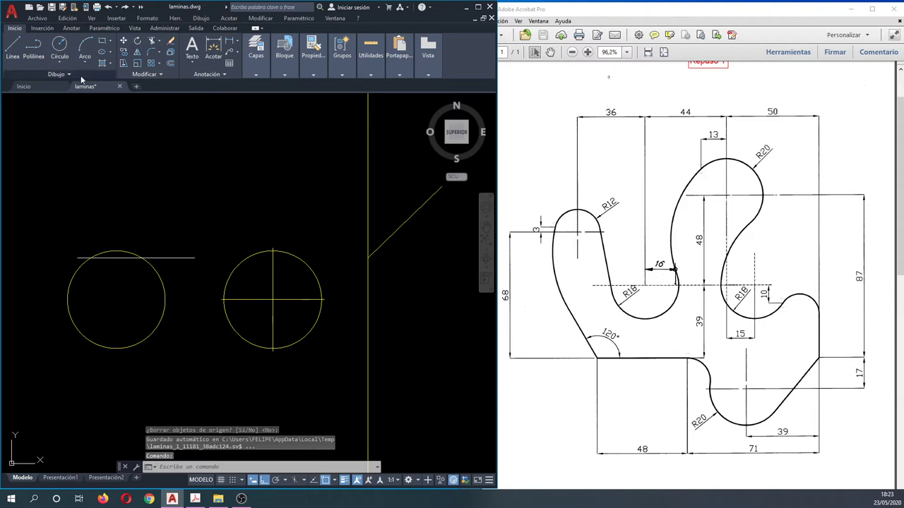
Step: Draw a Tan-Tan-Tan circle touching the left circle, the 48-unit line and the right circle
left_click(63, 66)
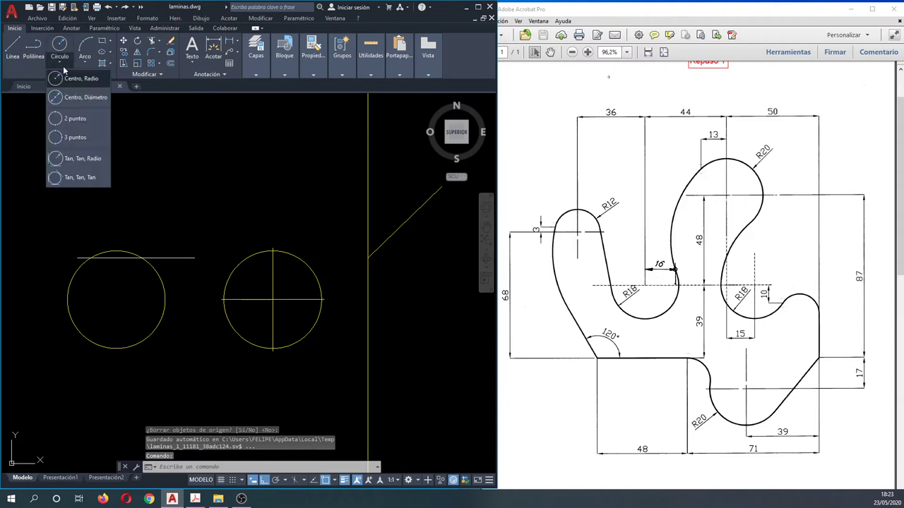
left_click(76, 177)
left_click(165, 301)
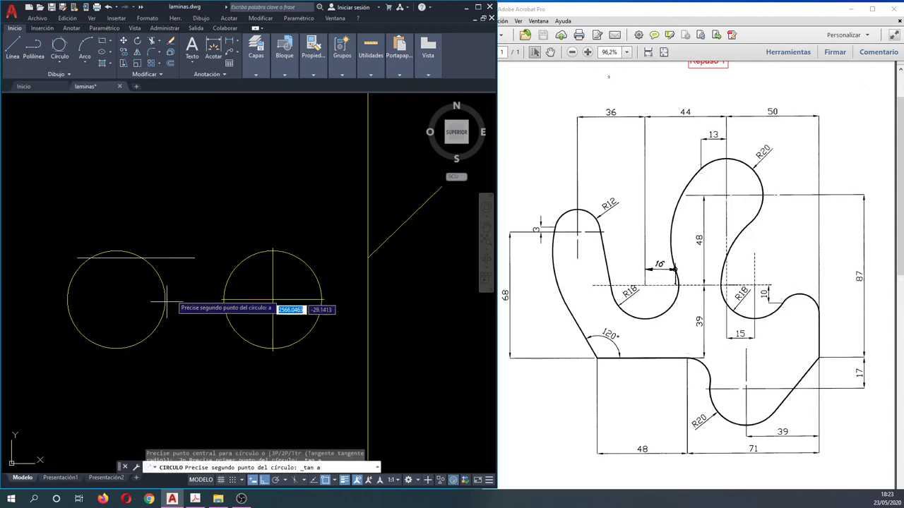
left_click(181, 258)
left_click(225, 288)
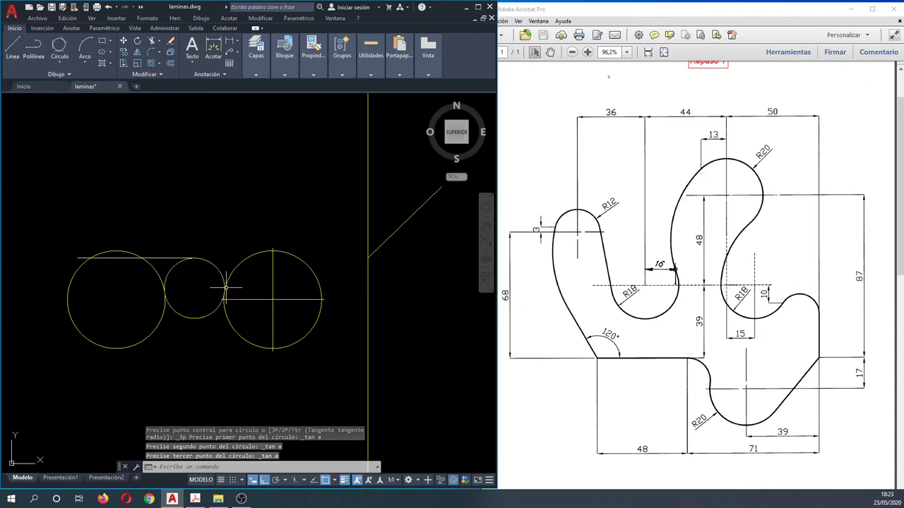
key("Escape")
key("Escape")
scroll(195, 262, "up", 2)
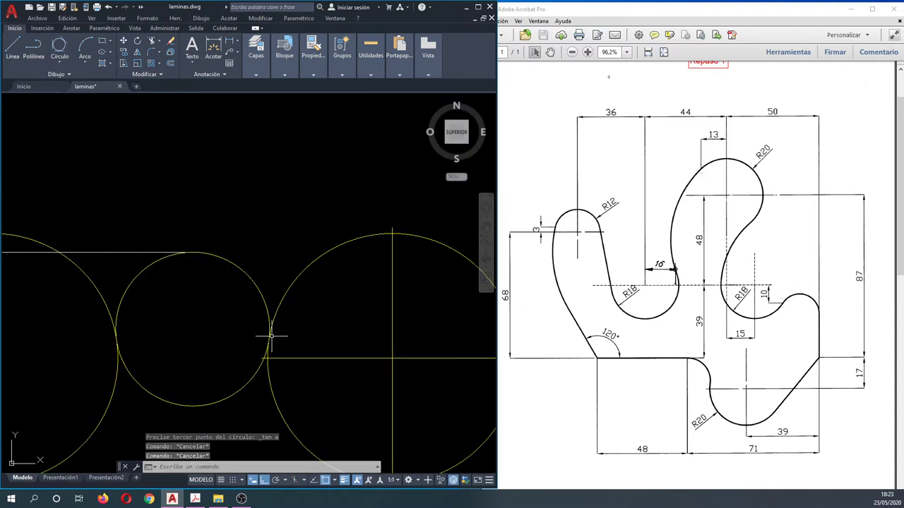
Step: Erase the leftover large left circle
scroll(269, 328, "up", 3)
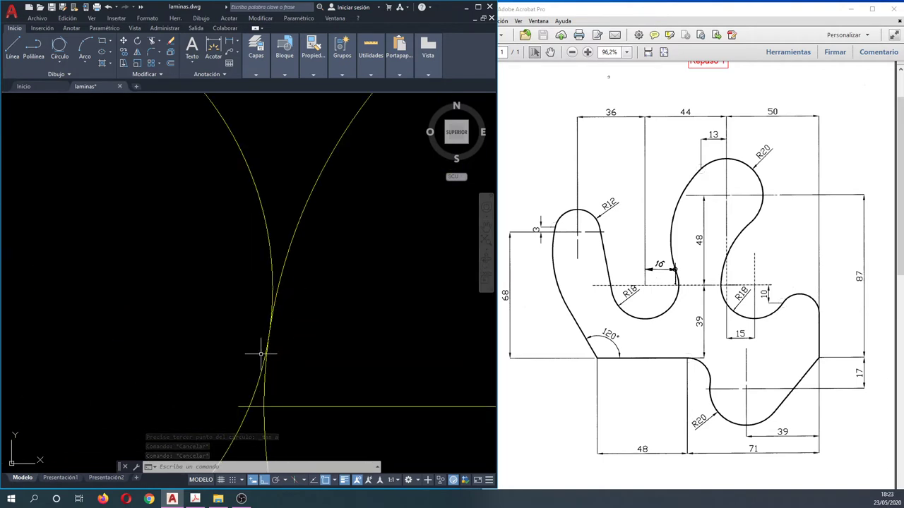
scroll(283, 306, "up", 1)
scroll(284, 298, "down", 4)
scroll(285, 299, "down", 1)
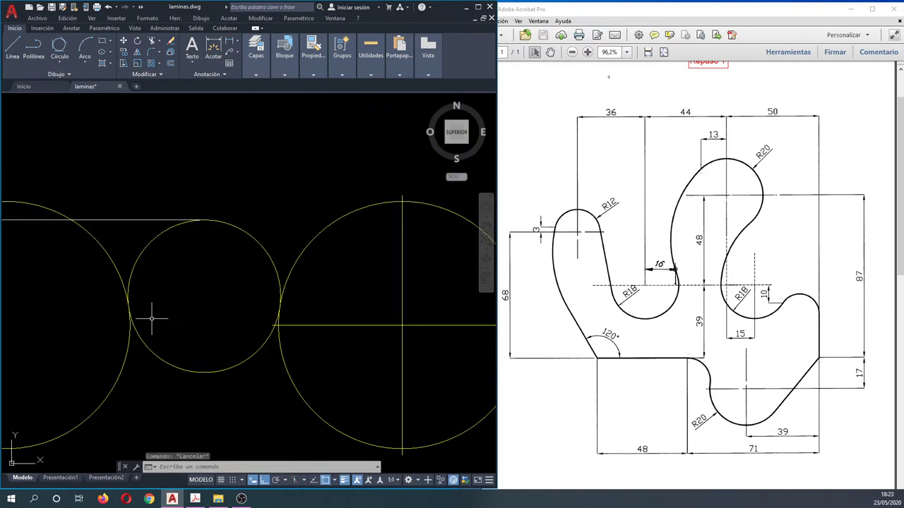
left_click(111, 369)
left_click(120, 367)
key("Delete")
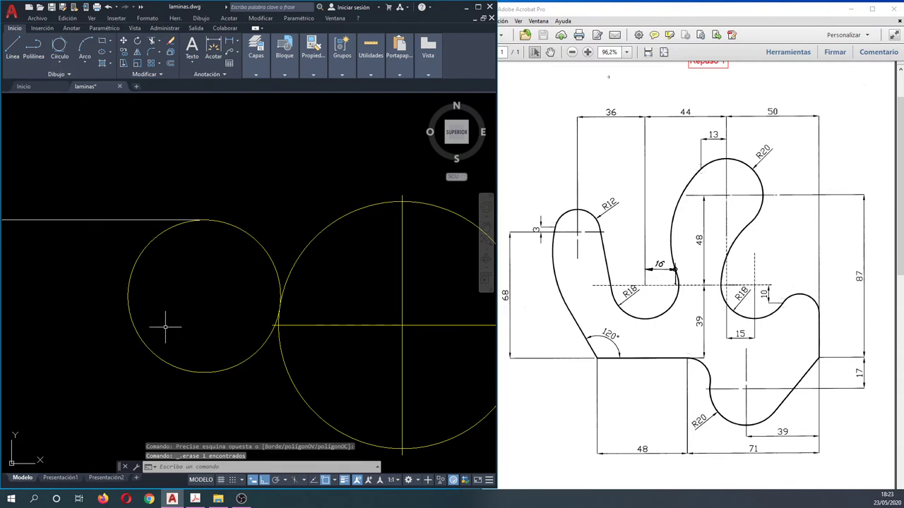
scroll(167, 325, "down", 3)
Step: Trim away the big circle's upper half and the small circle's left and lower part
type("rr")
key("Return")
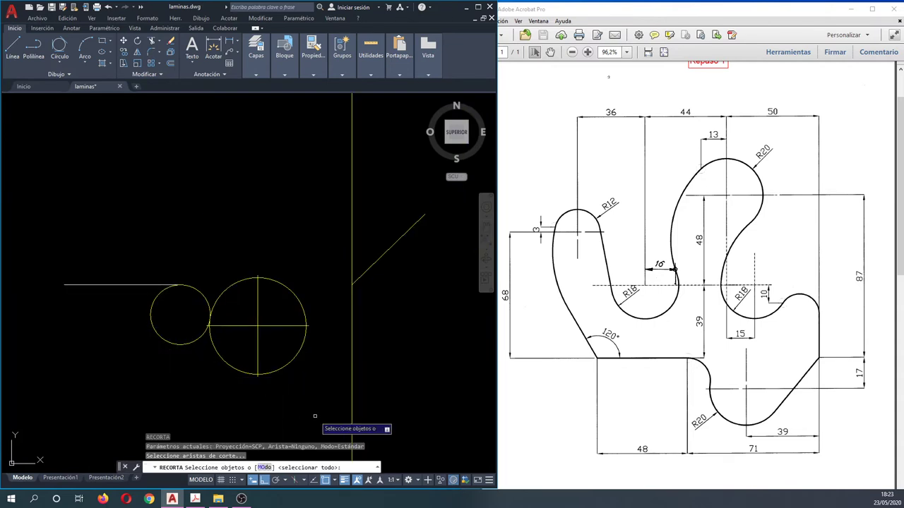
left_click(318, 411)
left_click(64, 244)
key("Return")
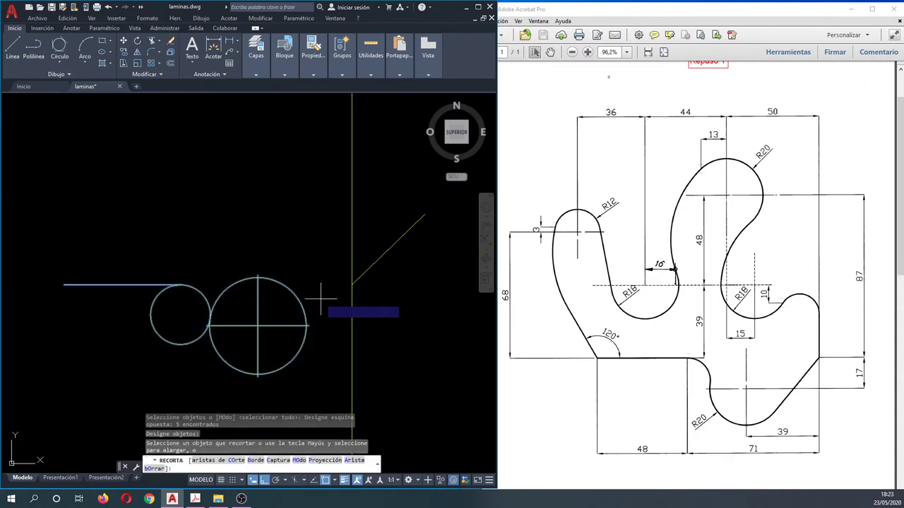
left_click(318, 299)
left_click(240, 288)
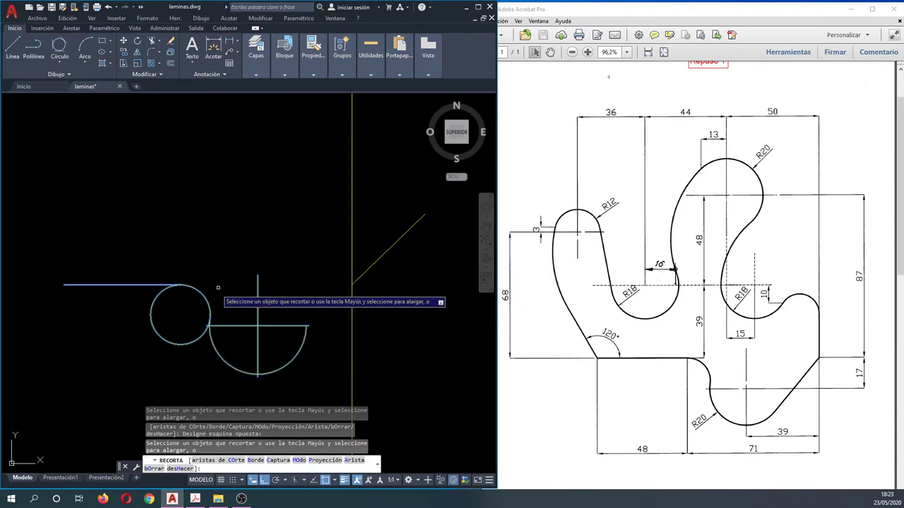
left_click(157, 333)
key("Escape")
key("Escape")
key("Escape")
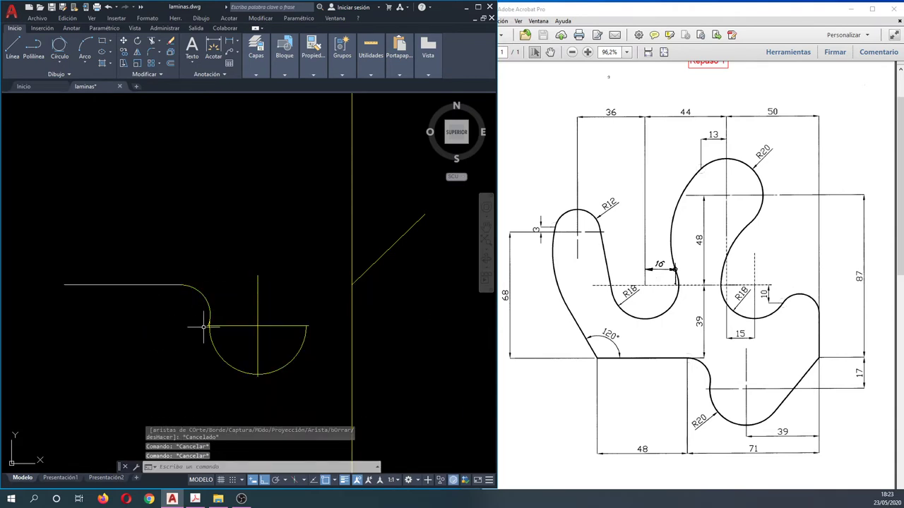
Step: Trim the remaining leftover arc piece near the tangent point
scroll(203, 327, "up", 8)
key("Return")
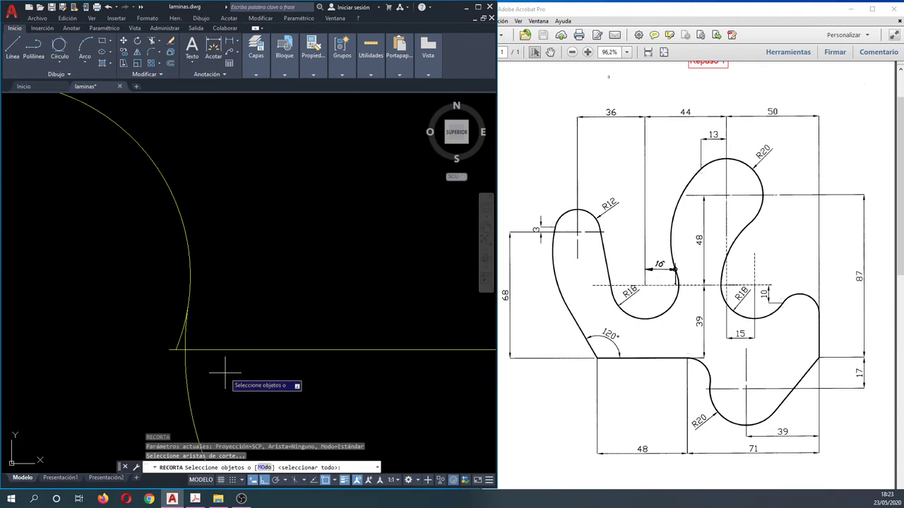
left_click(163, 303)
left_click(212, 367)
key("Return")
scroll(181, 340, "up", 2)
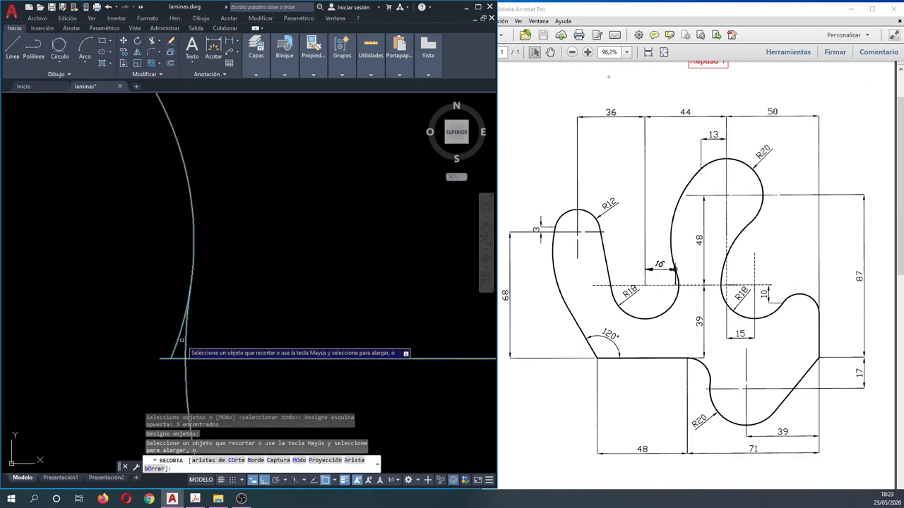
left_click(177, 333)
left_click(145, 314)
scroll(193, 309, "up", 2)
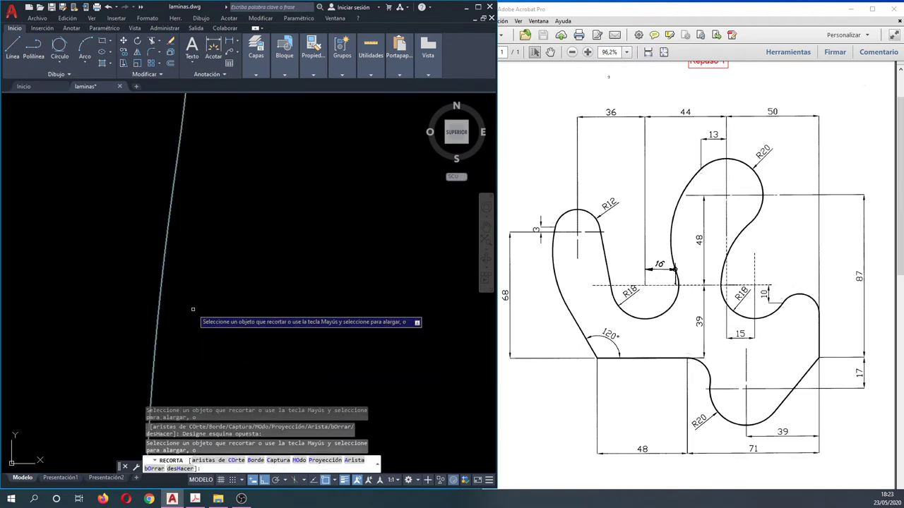
key("Escape")
type("RE")
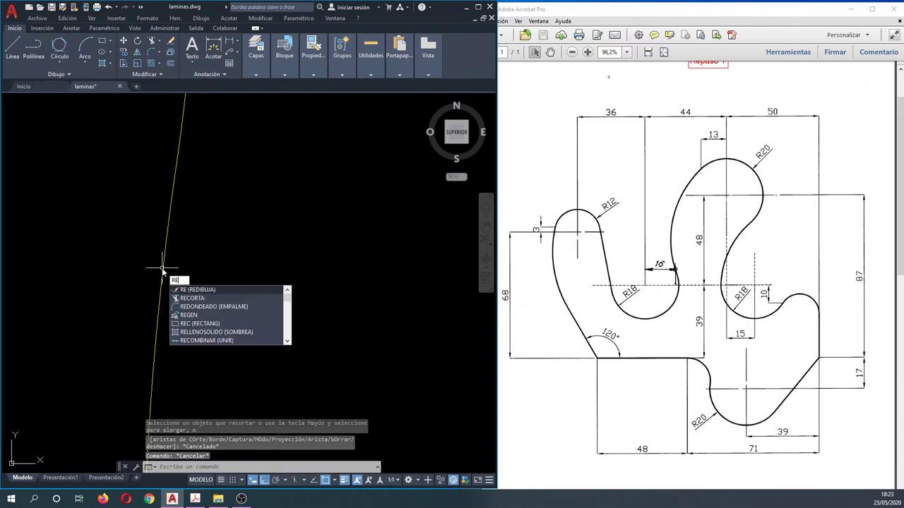
Step: Regenerate the drawing so the arcs display smoothly
key("Escape")
key("Escape")
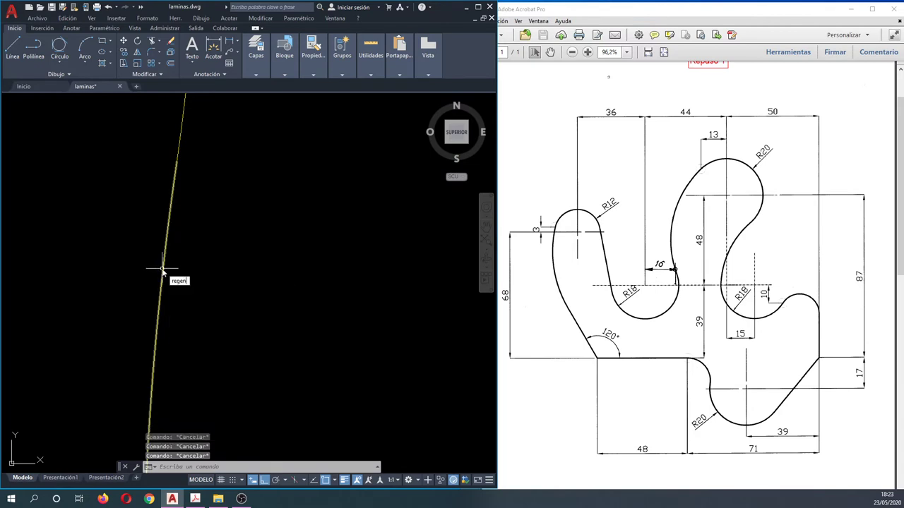
key("Return")
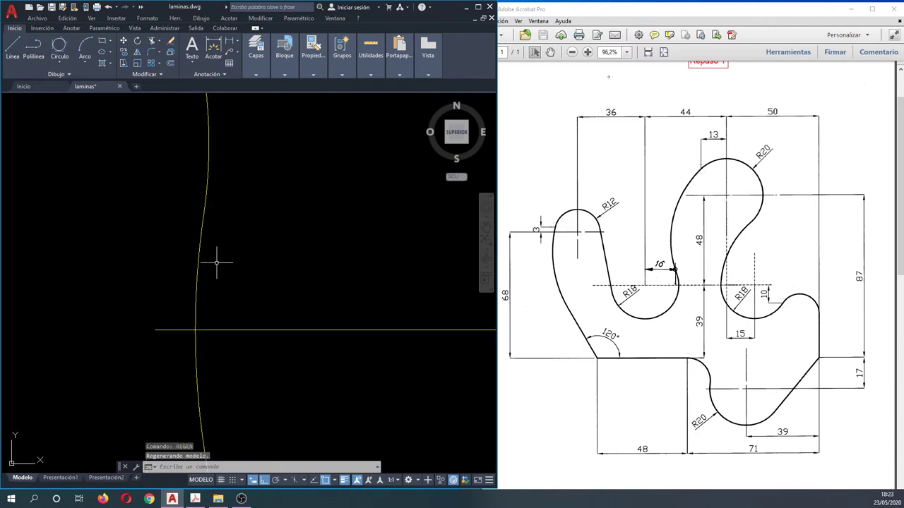
scroll(212, 166, "up", 2)
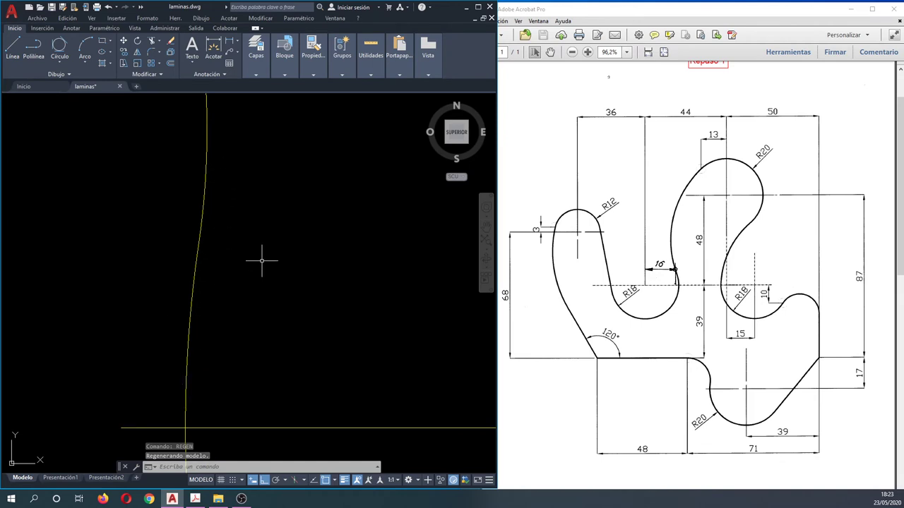
scroll(261, 261, "down", 3)
scroll(256, 273, "down", 1)
Step: Match the arcs' properties to the 48-unit line using IG (Match Properties)
type("ig")
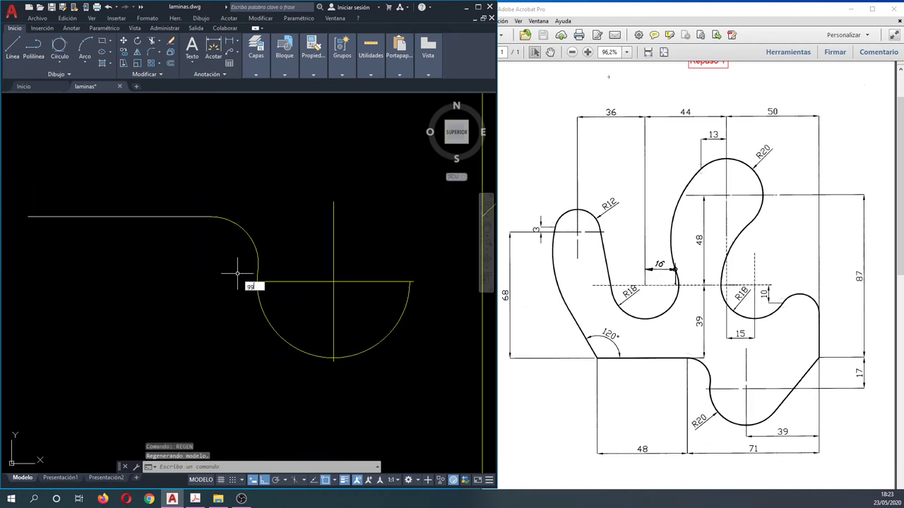
key("Return")
left_click(178, 216)
left_click(258, 252)
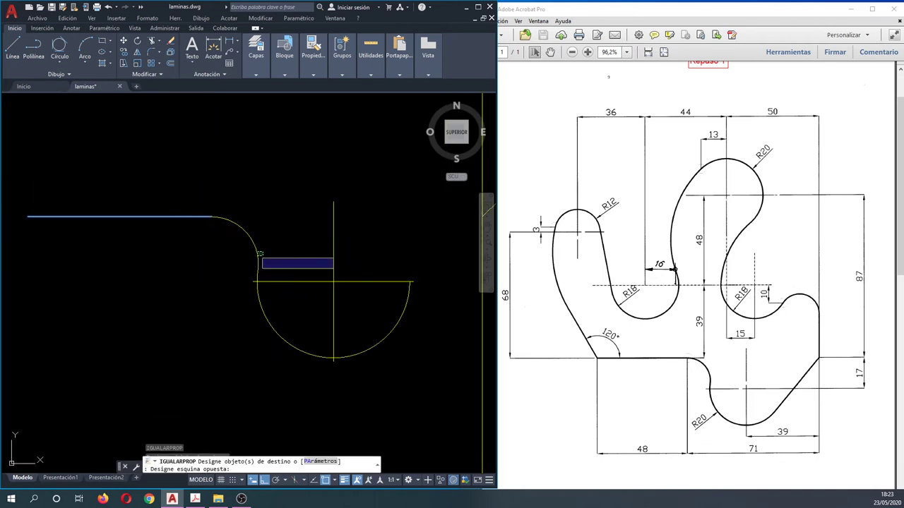
left_click(333, 272)
left_click(282, 341)
left_click(247, 304)
key("Escape")
key("Escape")
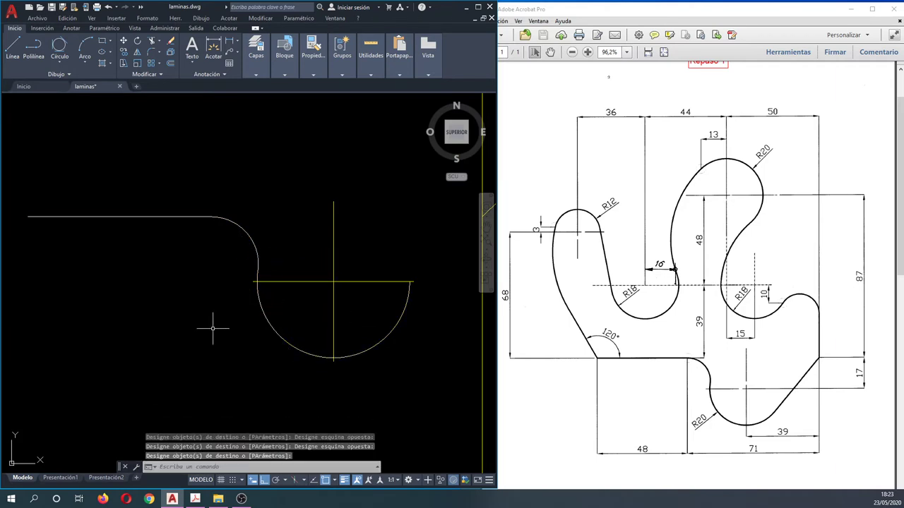
scroll(166, 324, "down", 2)
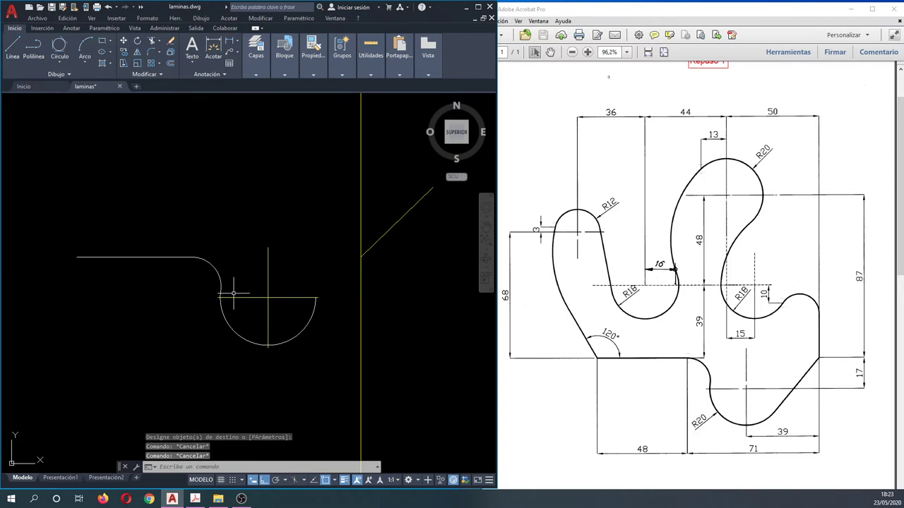
Step: Draw a polyline from the diagonal–vertical intersection tangent to the lower arc
type("pol")
key("Return")
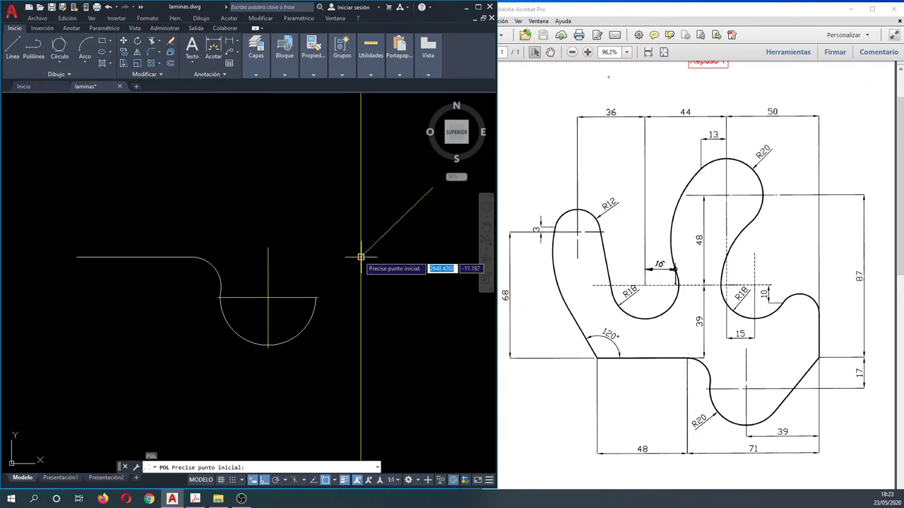
left_click(361, 257)
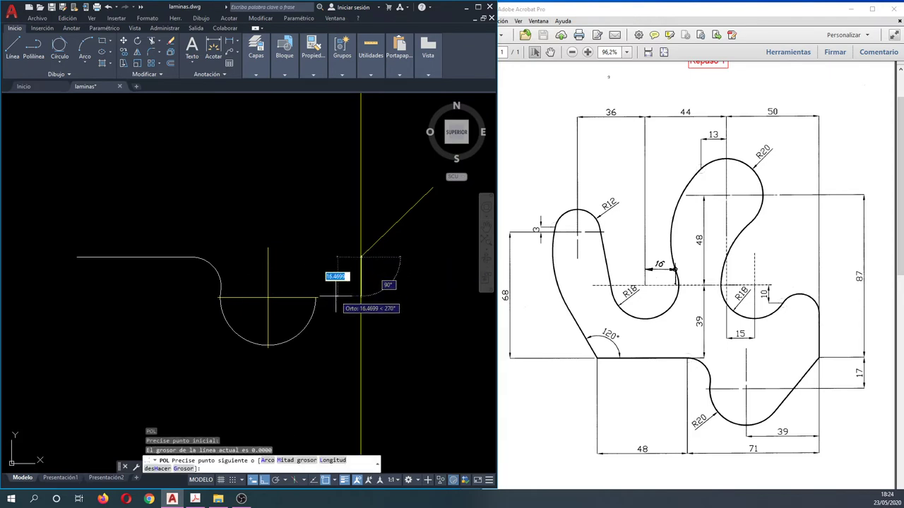
key("F8")
right_click(311, 311, "shift")
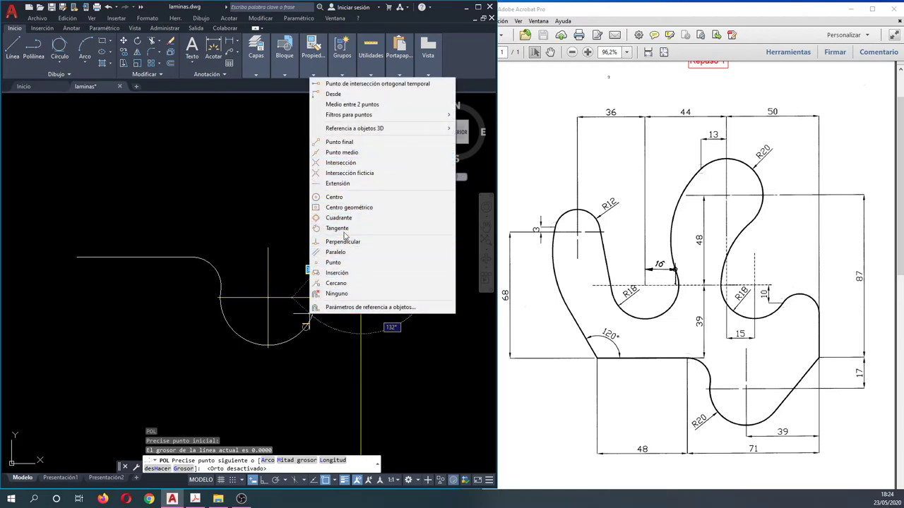
left_click(338, 228)
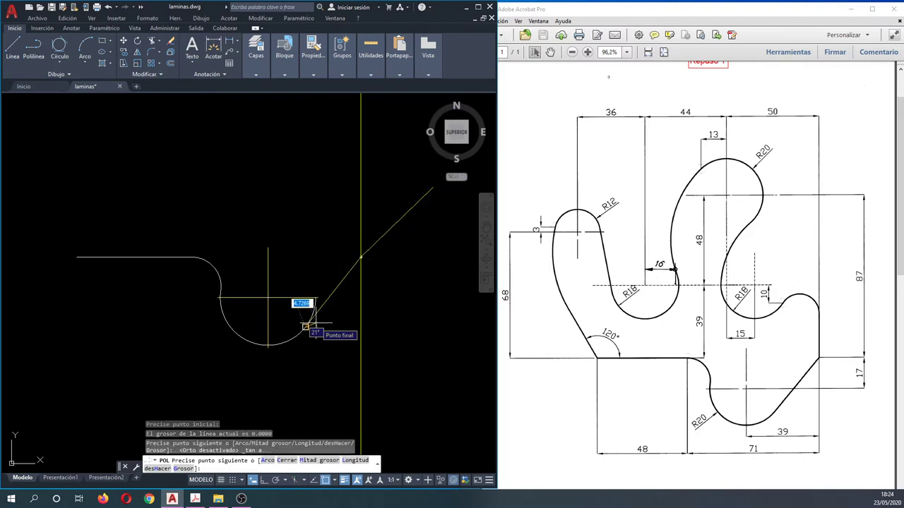
key("Escape")
Step: Trim the excess arc beyond the new tangent line's touching point
type("ig")
key("Return")
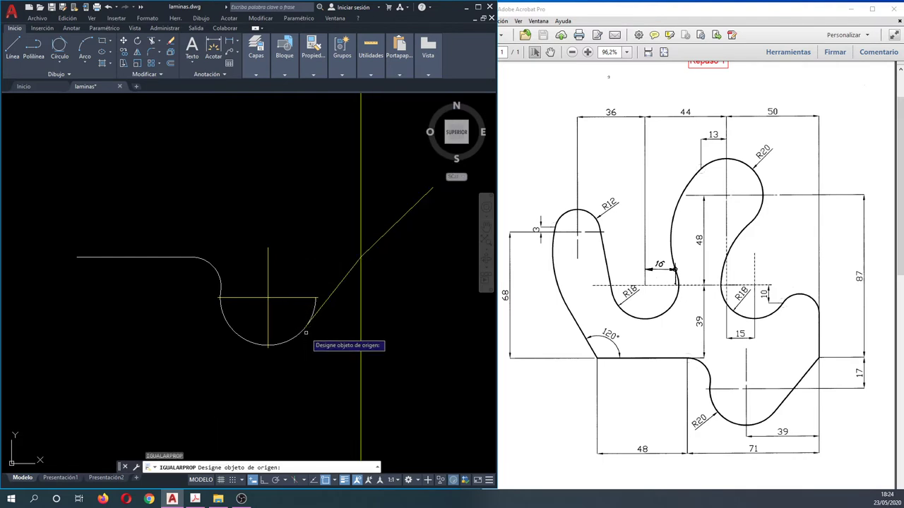
left_click(301, 333)
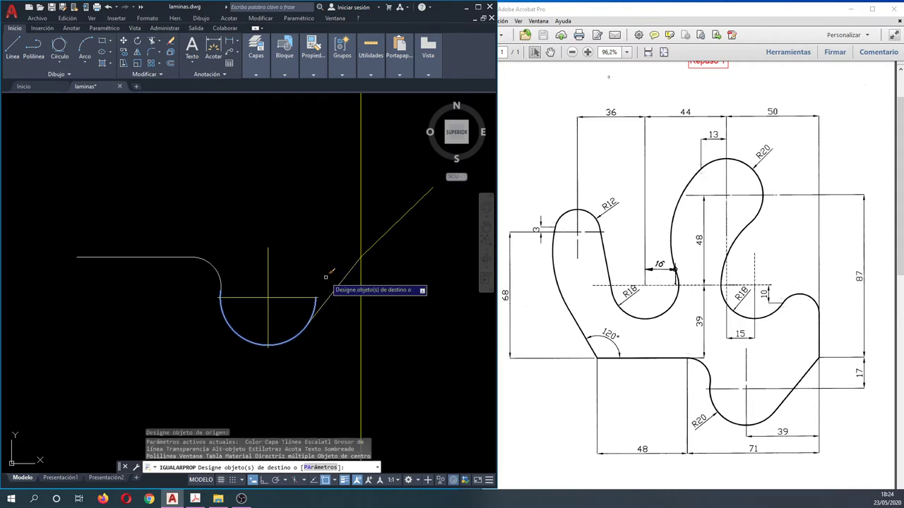
key("Escape")
key("Escape")
key("Escape")
type("rr")
key("Return")
left_click(319, 332)
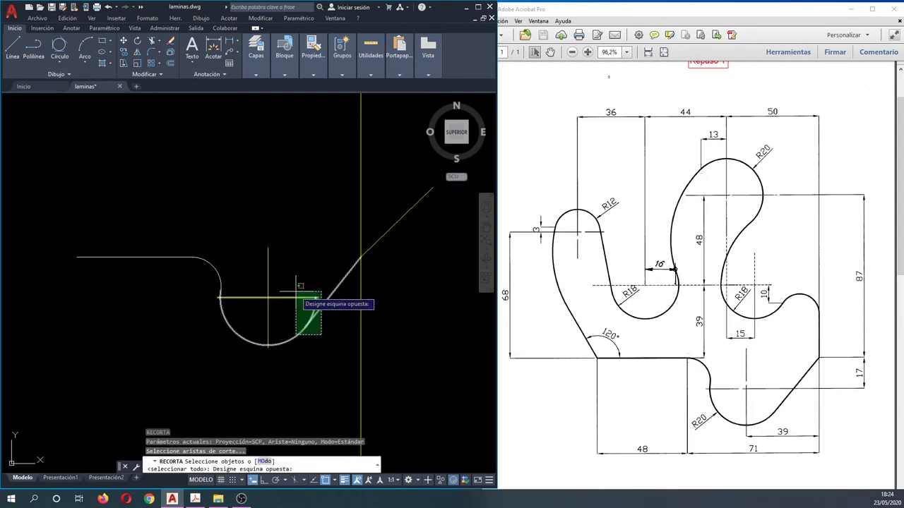
left_click(294, 291)
key("Return")
scroll(318, 307, "up", 4)
key("Escape")
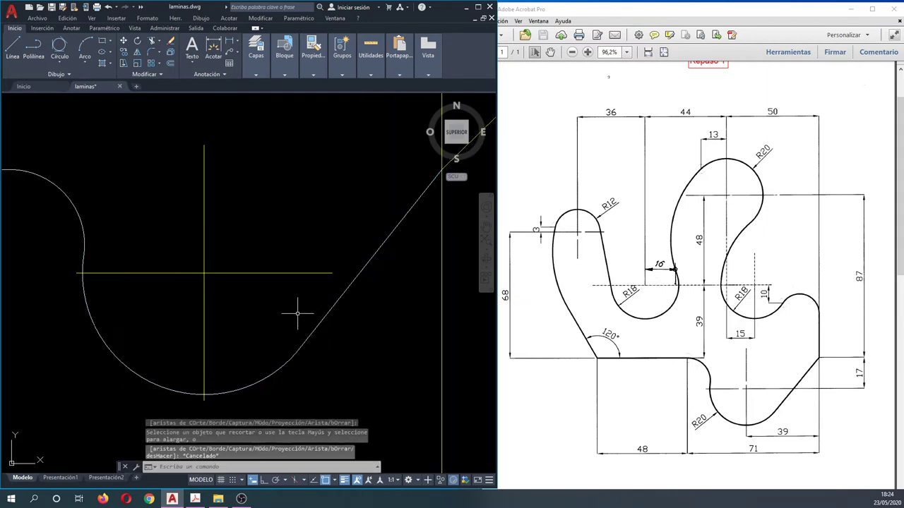
scroll(287, 325, "down", 5)
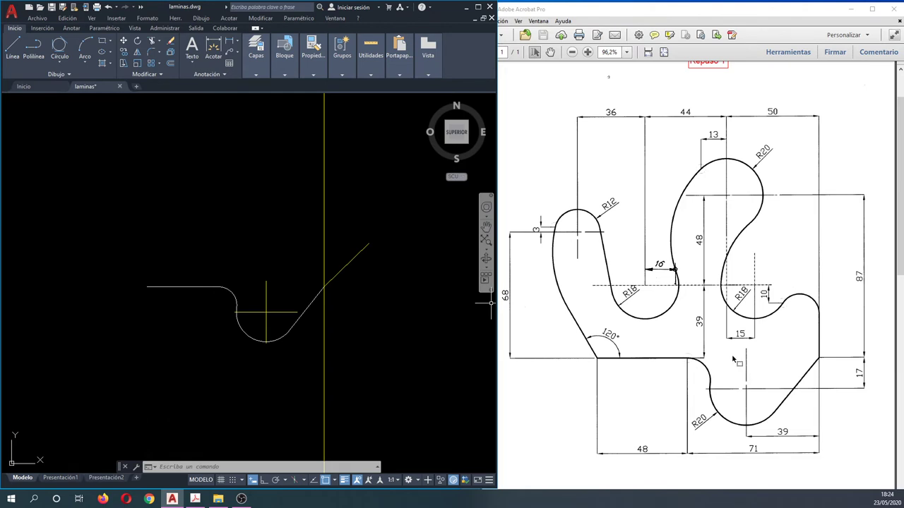
Step: Erase the diagonal construction line
key("Escape")
key("Escape")
left_click(346, 265)
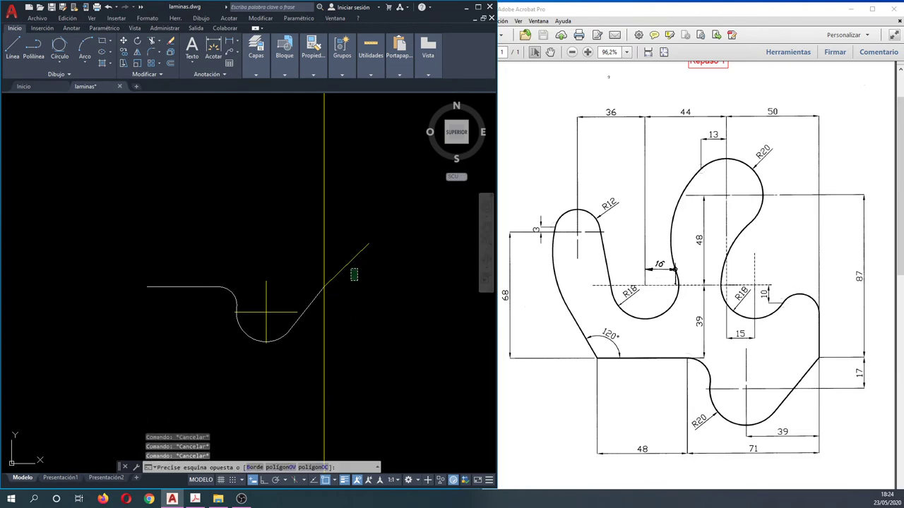
left_click(338, 250)
key("Delete")
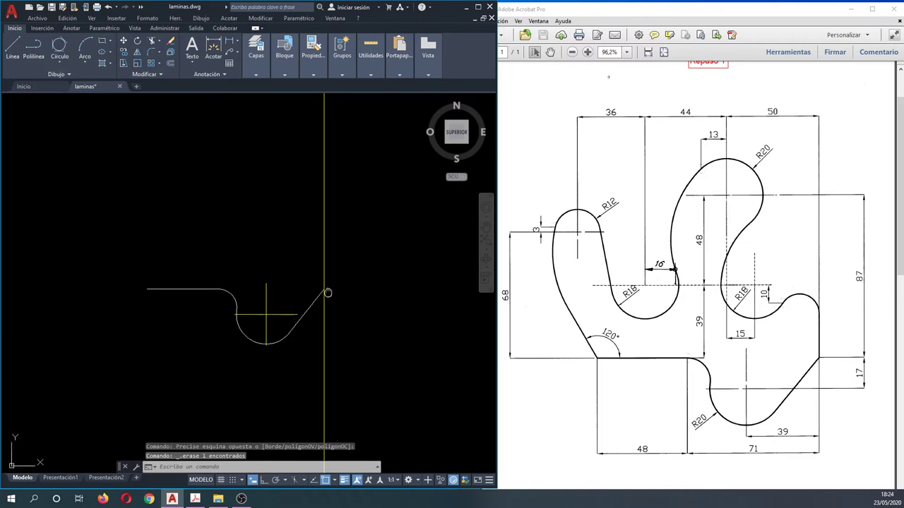
middle_click_drag(333, 280, 328, 298)
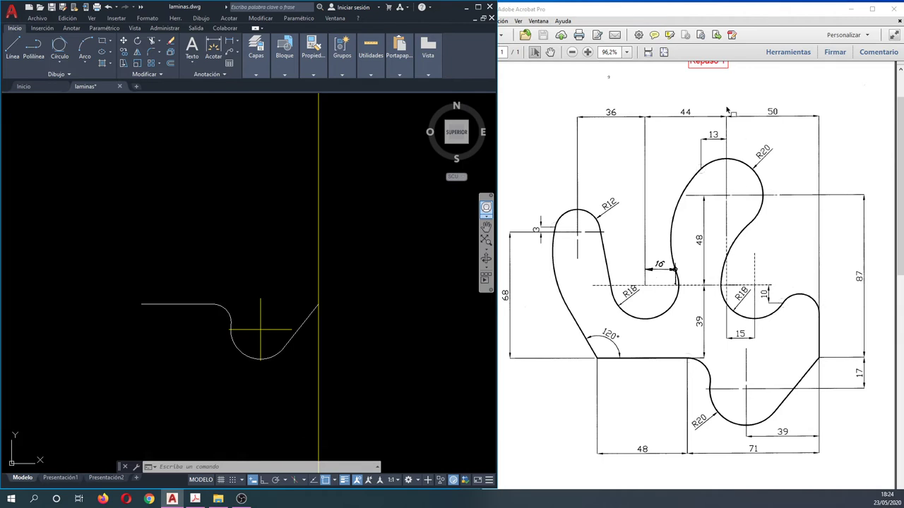
left_click(420, 259)
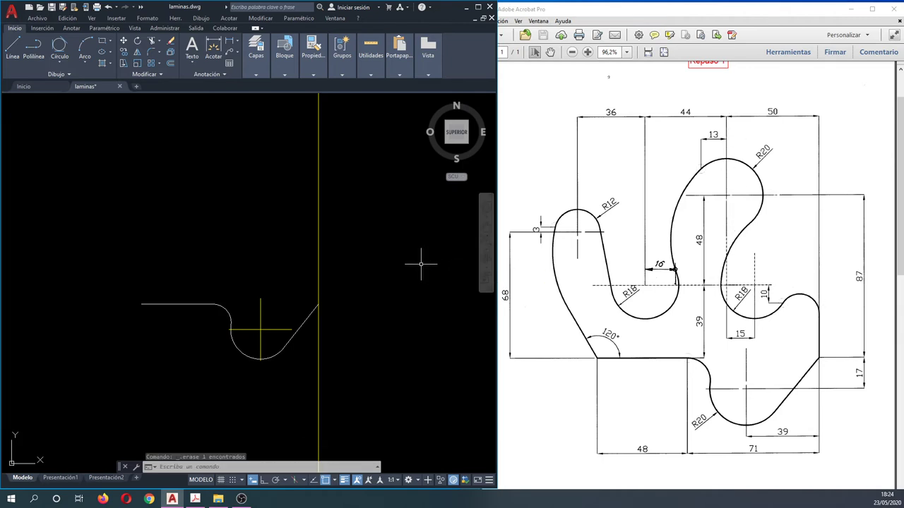
key("Escape")
Step: Copy the vertical construction line 50 units to the left
type("co")
key("Return")
left_click(319, 185)
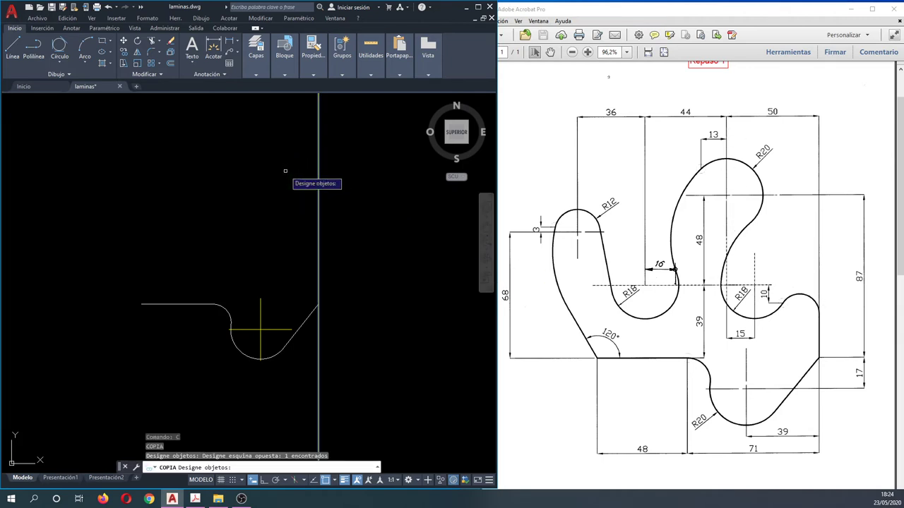
key("Return")
left_click(285, 185)
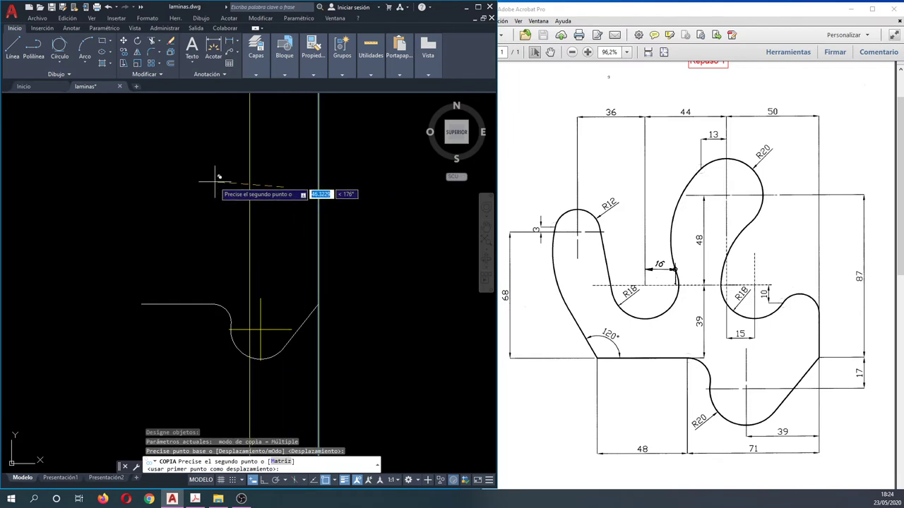
key("Return")
key("Escape")
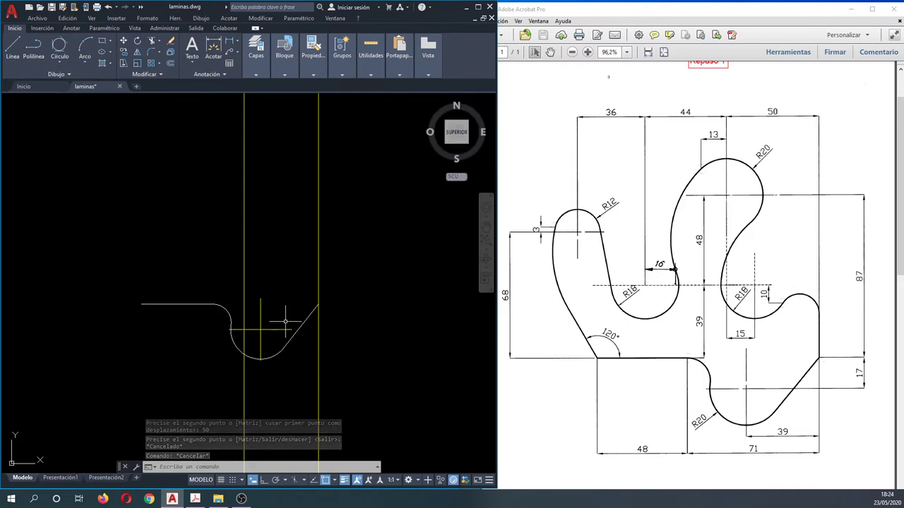
Step: Draw a horizontal construction line through the profile edge's left end
left_click(58, 73)
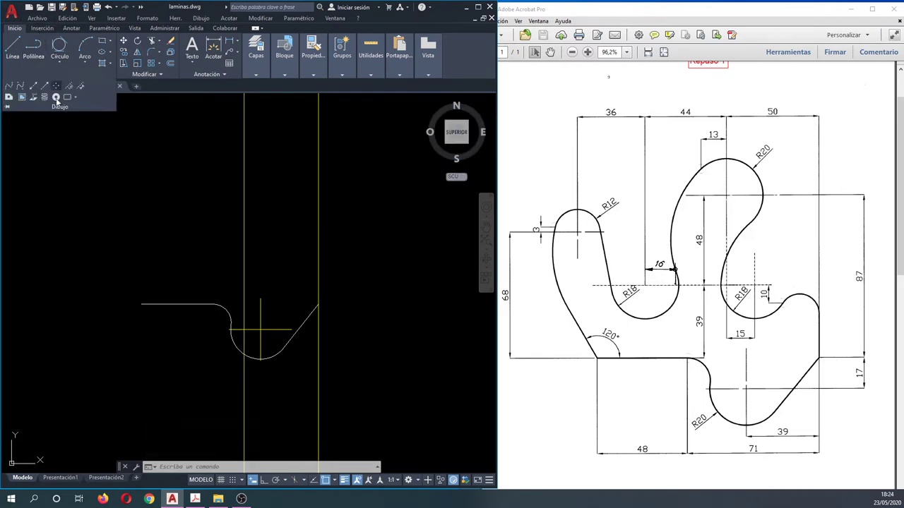
left_click(31, 89)
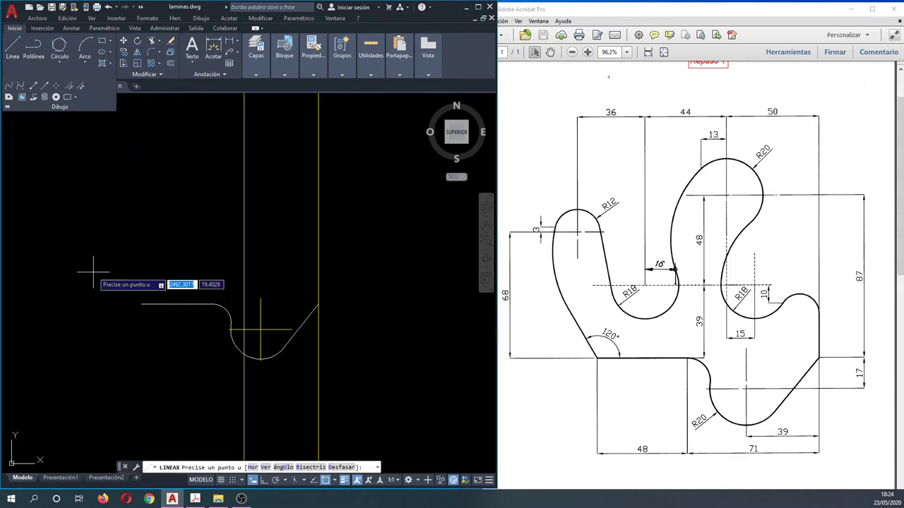
left_click(141, 305)
key("F8")
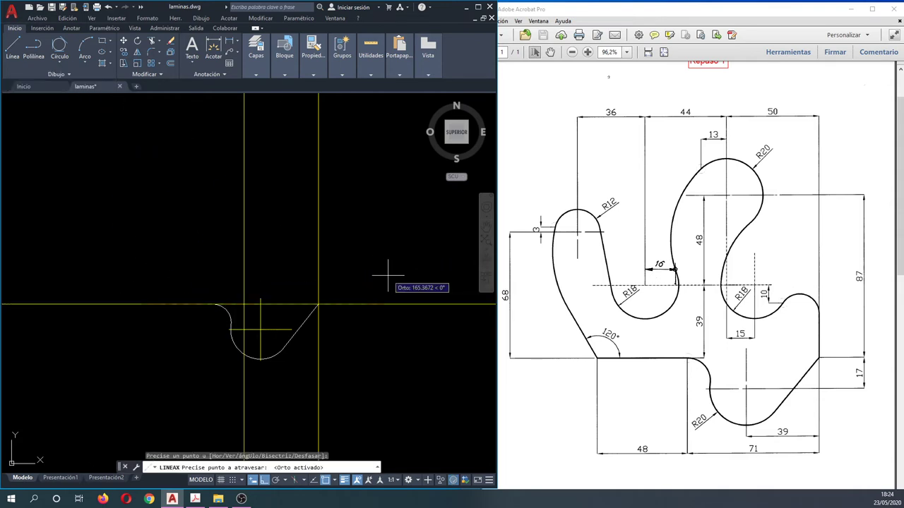
key("Escape")
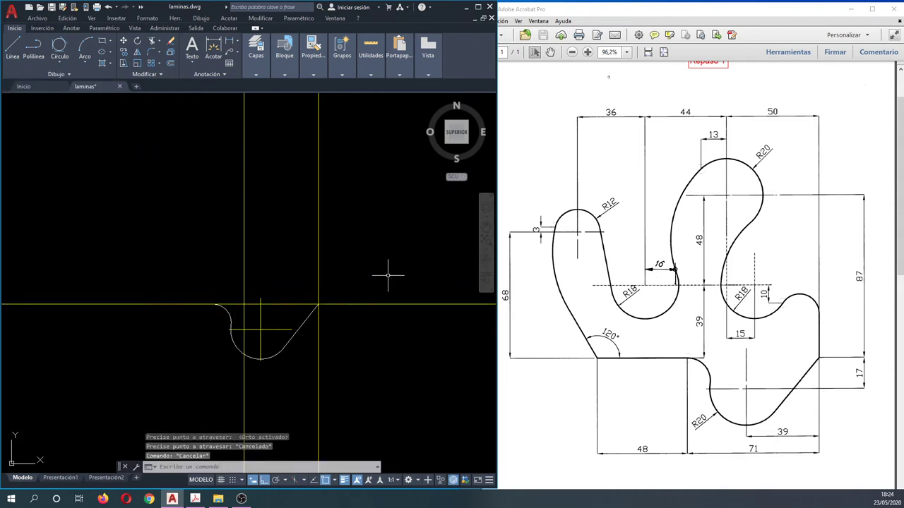
Step: Move the horizontal construction line up 87 units
key("Return")
left_click(404, 323)
left_click(368, 283)
key("Return")
left_click(378, 279)
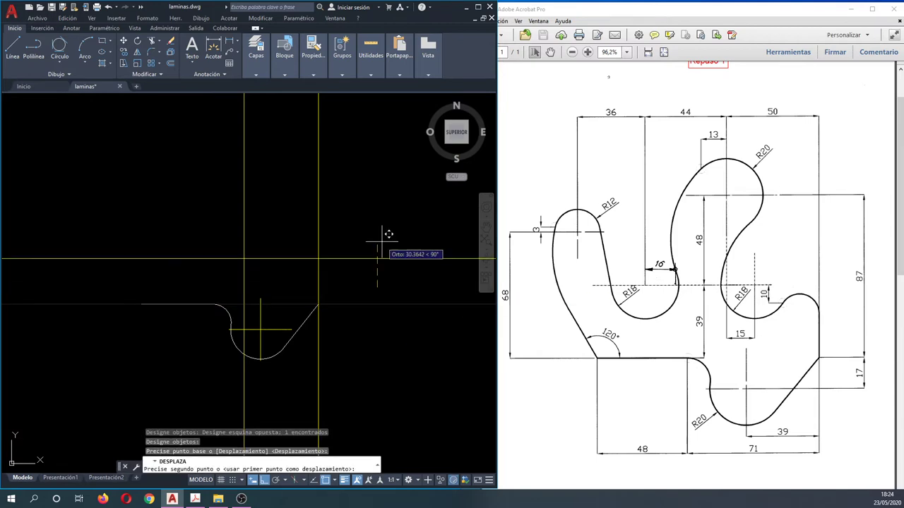
type("87")
key("Return")
key("Escape")
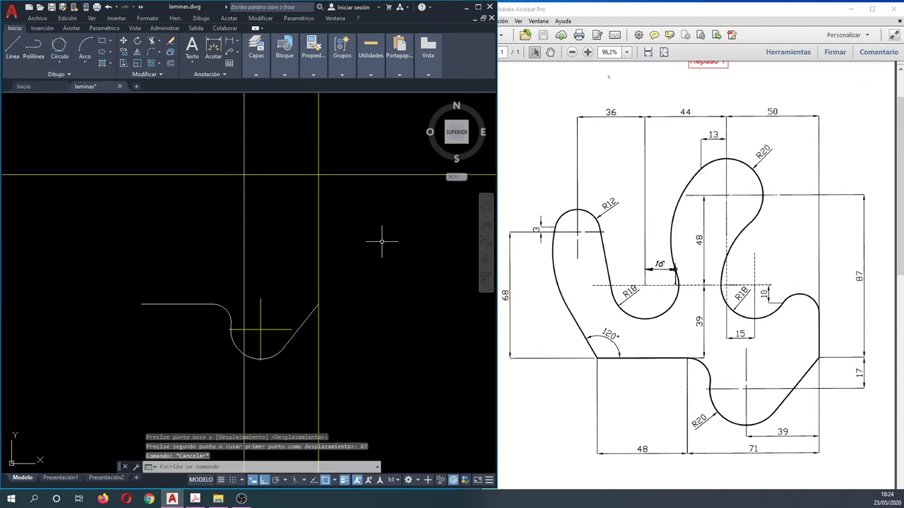
key("Escape")
key("Escape")
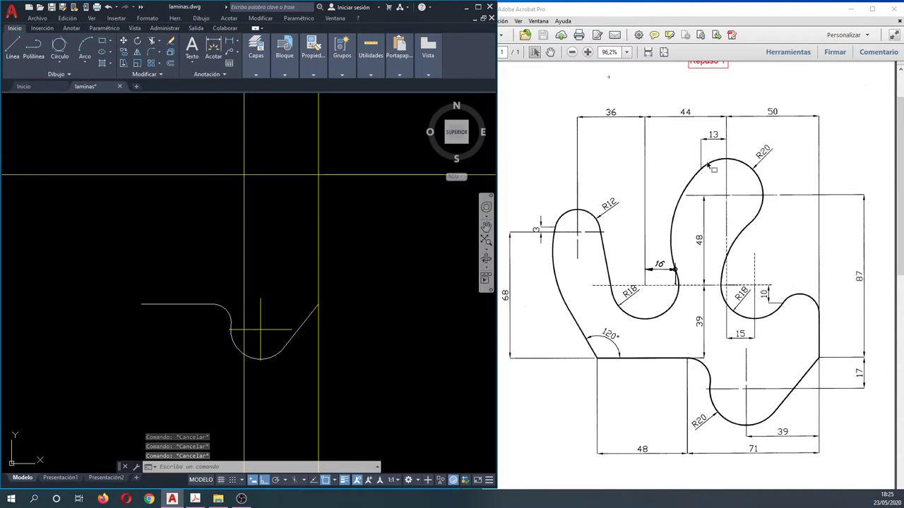
Step: Draw a radius-20 circle centred on the upper construction-line intersection
type("cc")
key("Return")
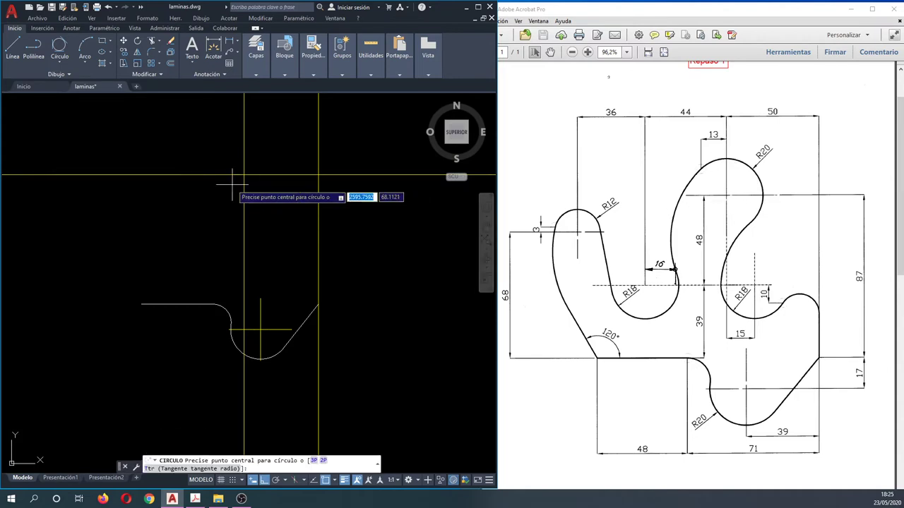
left_click(244, 174)
type("20")
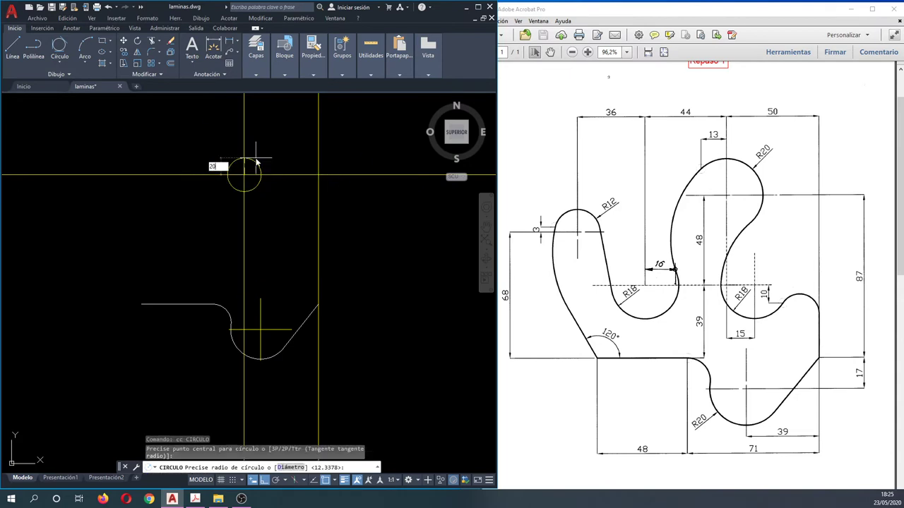
key("Return")
key("Escape")
key("Escape")
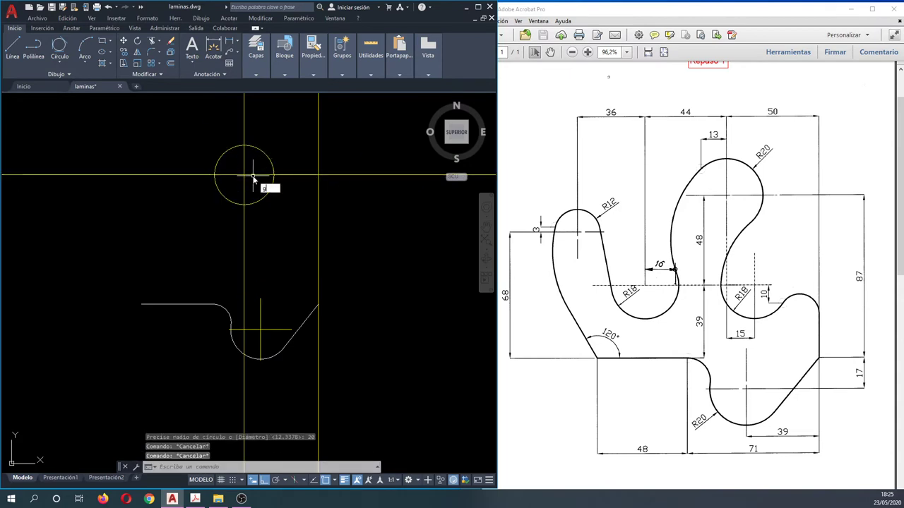
type("ig")
key("Return")
left_click(203, 304)
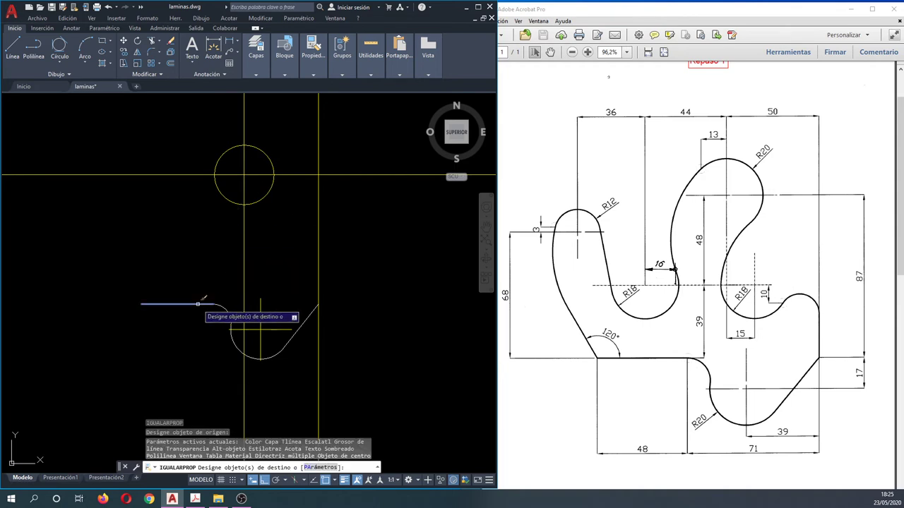
left_click(219, 197)
key("Escape")
key("Escape")
key("Escape")
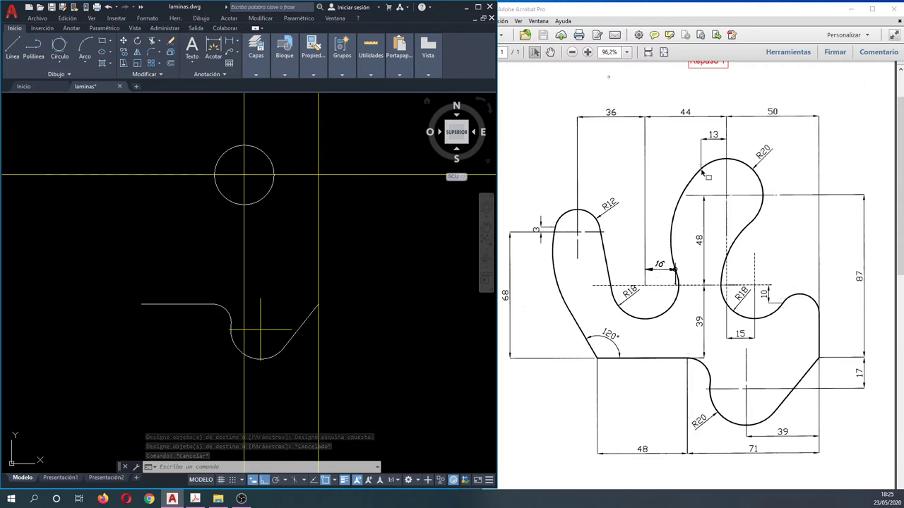
Step: Copy the vertical construction line 13 units to the left
key("Escape")
key("Escape")
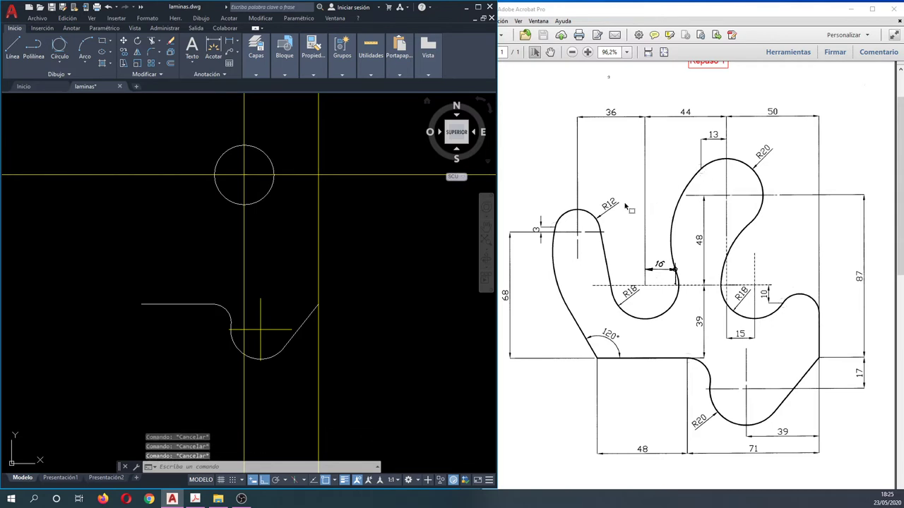
type("rr")
key("space")
key("Escape")
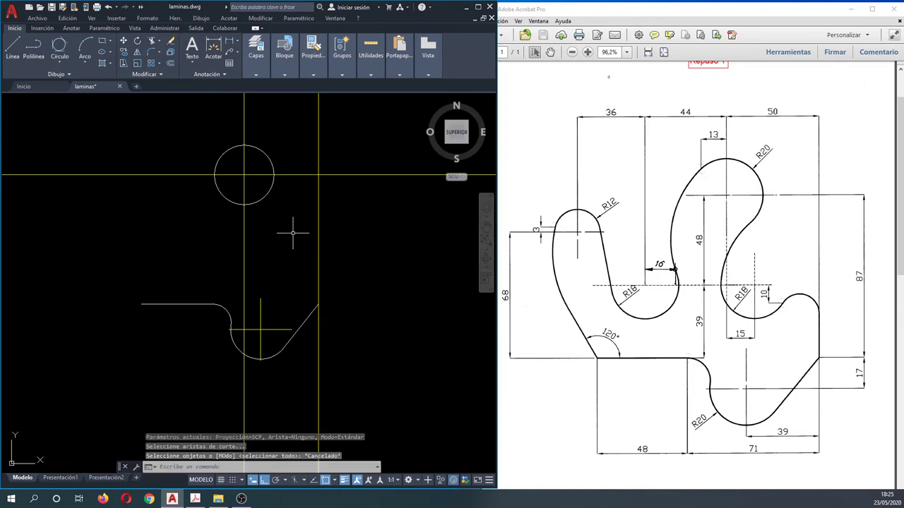
type("co")
key("space")
left_click(244, 240)
key("space")
left_click(228, 228)
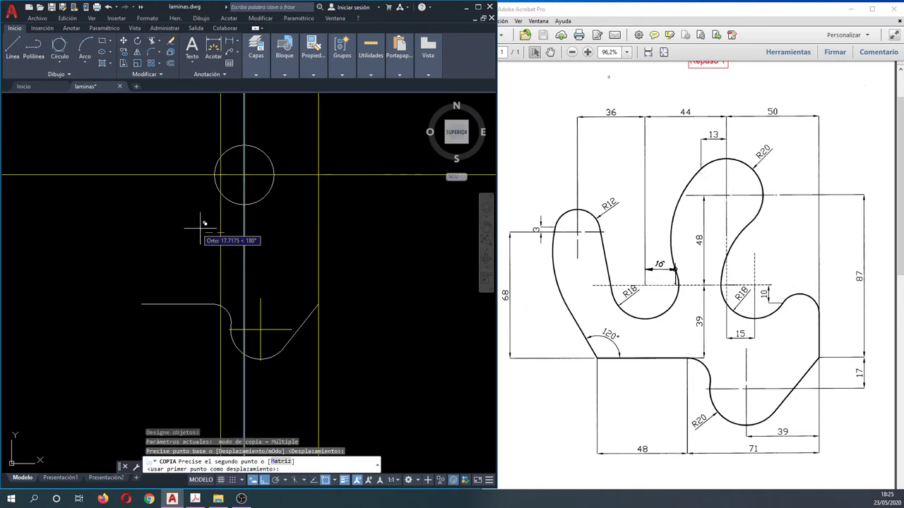
type("13")
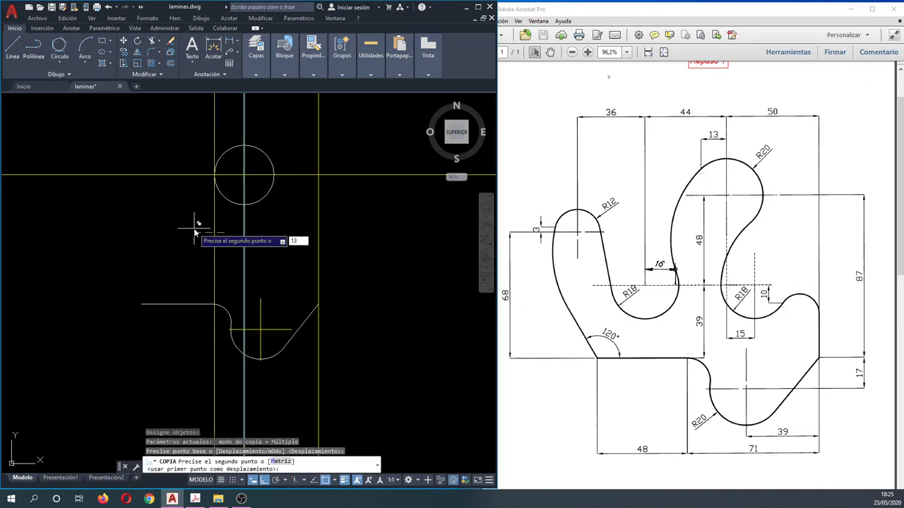
key("Return")
key("Escape")
key("Escape")
key("Escape")
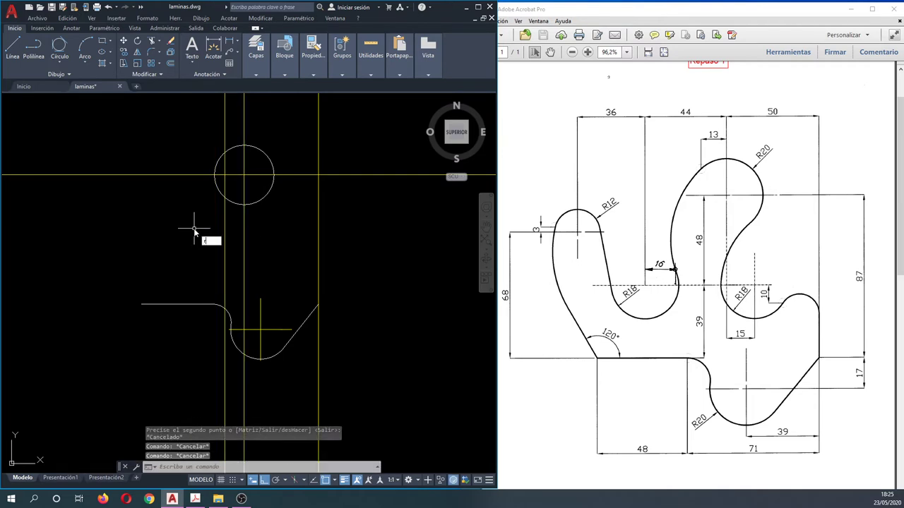
Step: Trim the circle's left and lower-left arcs against the lines, then select the extra vertical line
type("r")
key("Return")
left_click(275, 216)
left_click(209, 141)
key("Return")
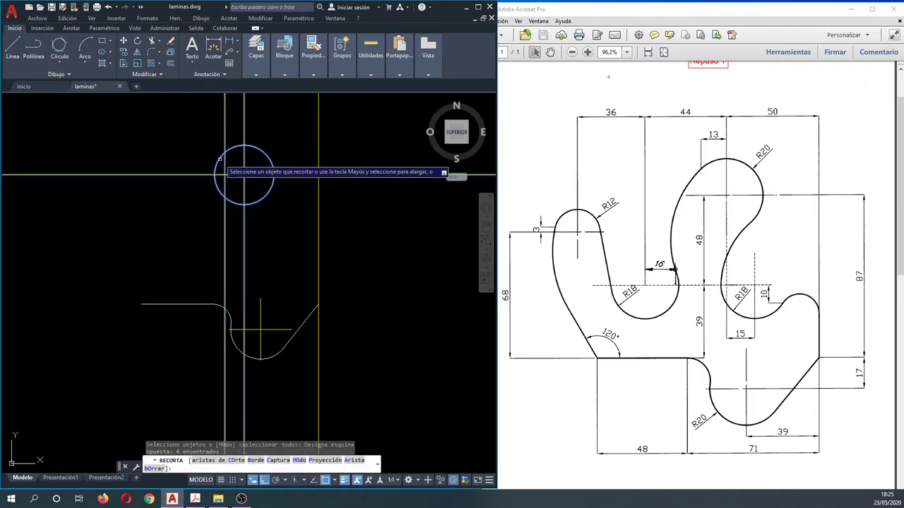
left_click(216, 177)
left_click(221, 187)
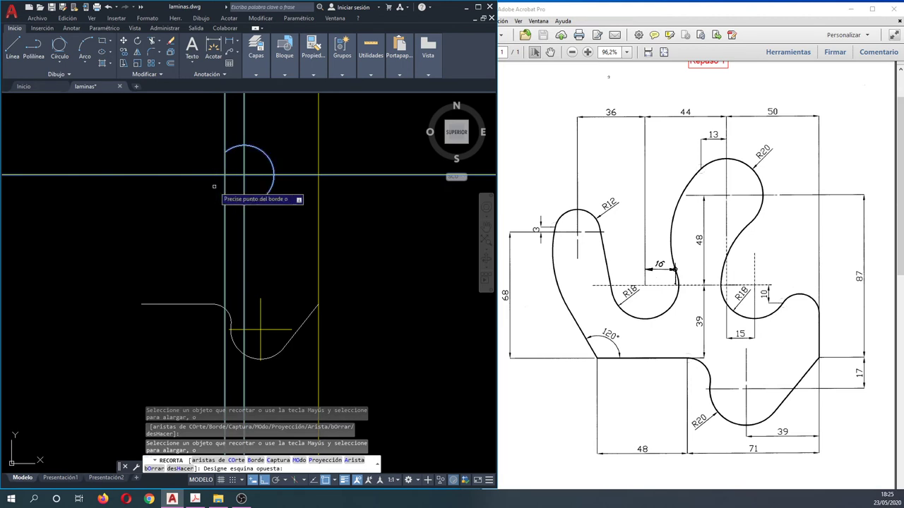
key("Escape")
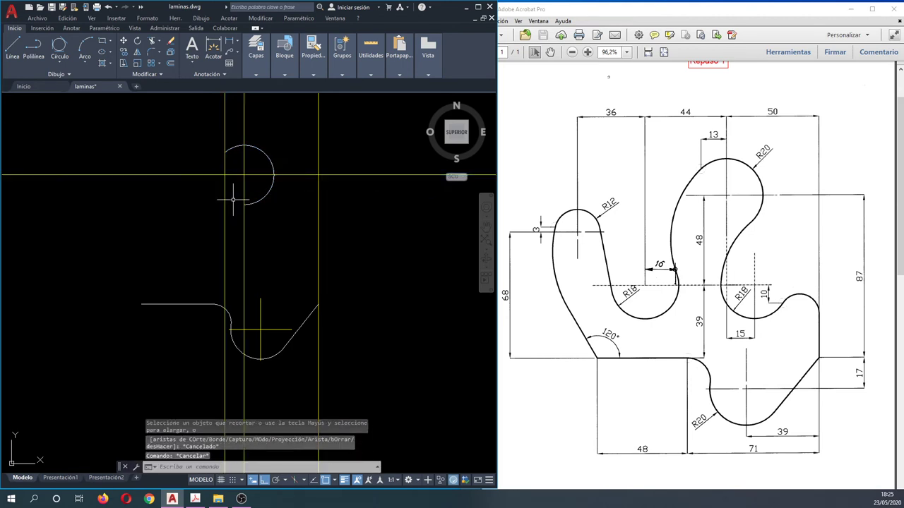
left_click(202, 194)
Step: Delete the copied vertical line 13 units left of the R20 arc's centre
key("Delete")
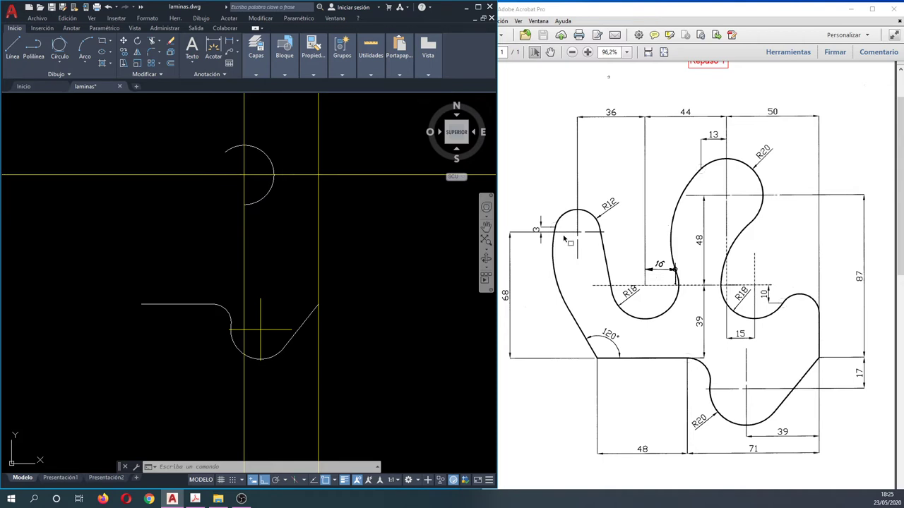
key("Escape")
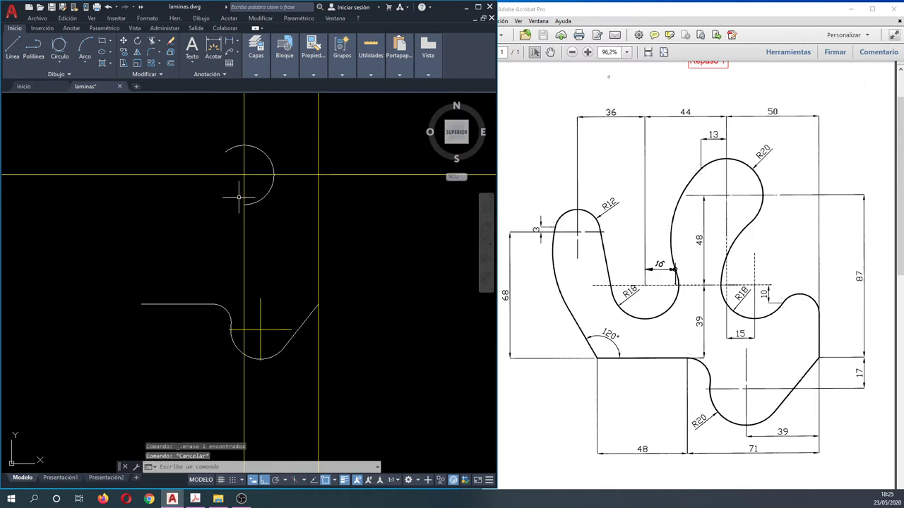
Step: Copy the horizontal construction line 48 units lower
type("co")
key("Return")
left_click(191, 175)
key("Return")
left_click(157, 211)
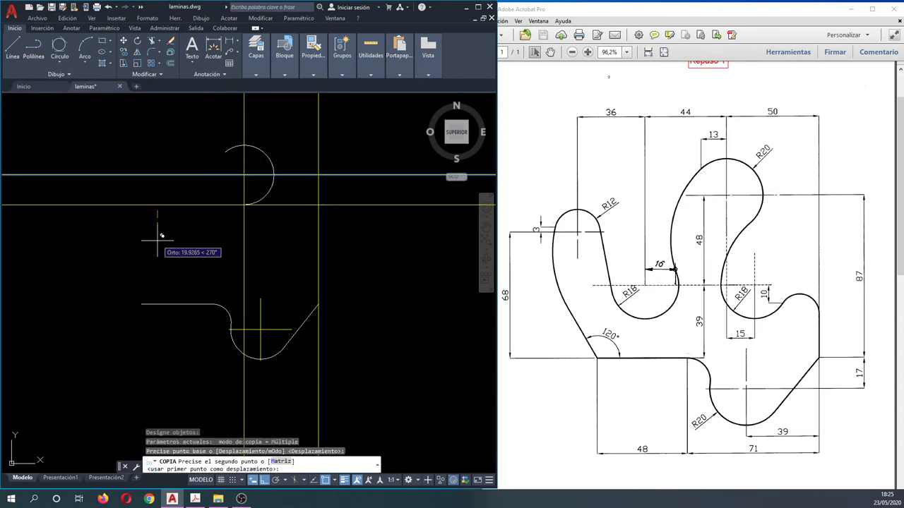
type("48")
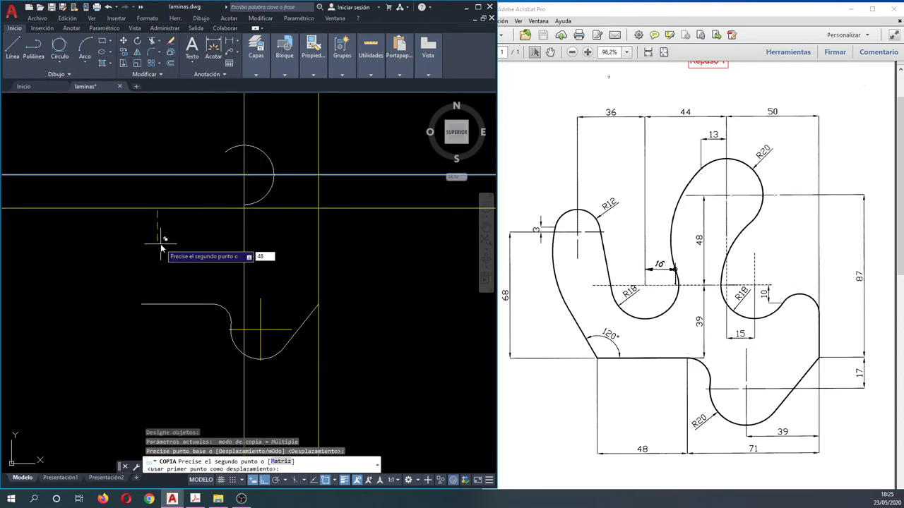
key("Return")
key("Escape")
key("Escape")
key("Escape")
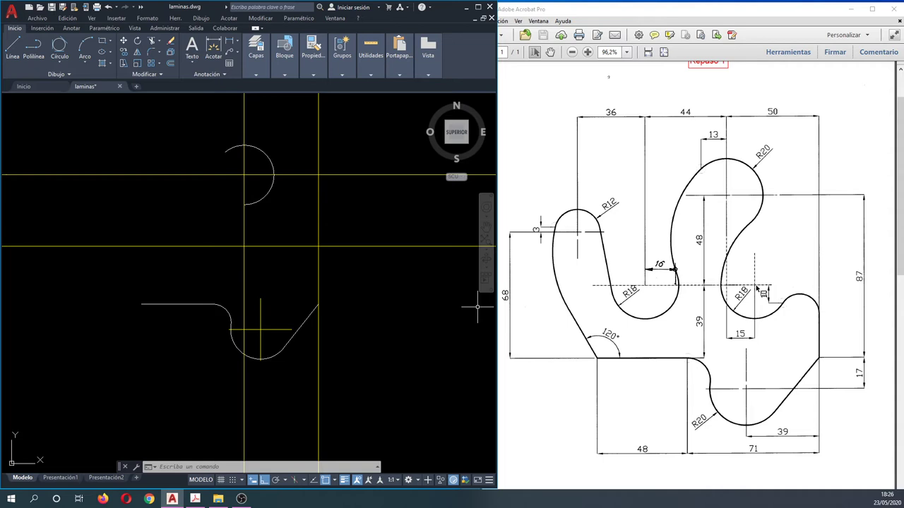
Step: Copy the vertical construction line 15 units across
type("c")
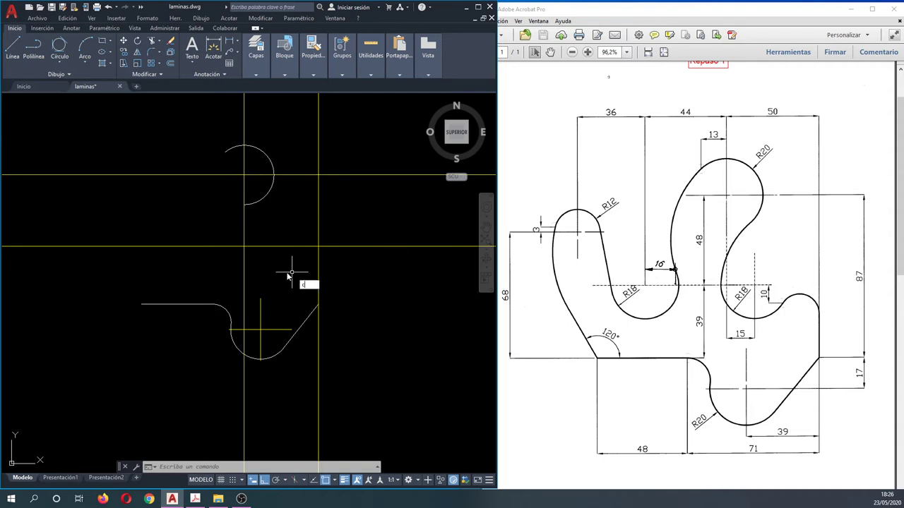
key("Return")
left_click(244, 258)
key("Return")
left_click(149, 140)
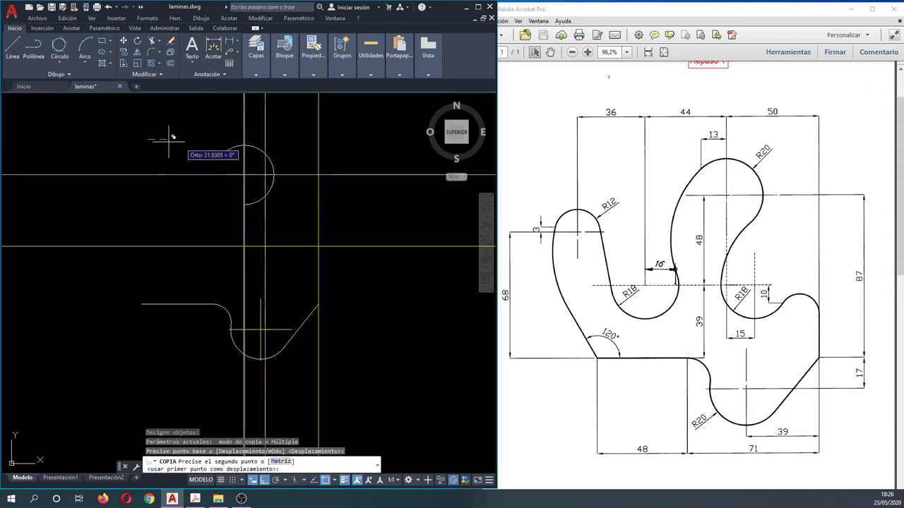
type("15")
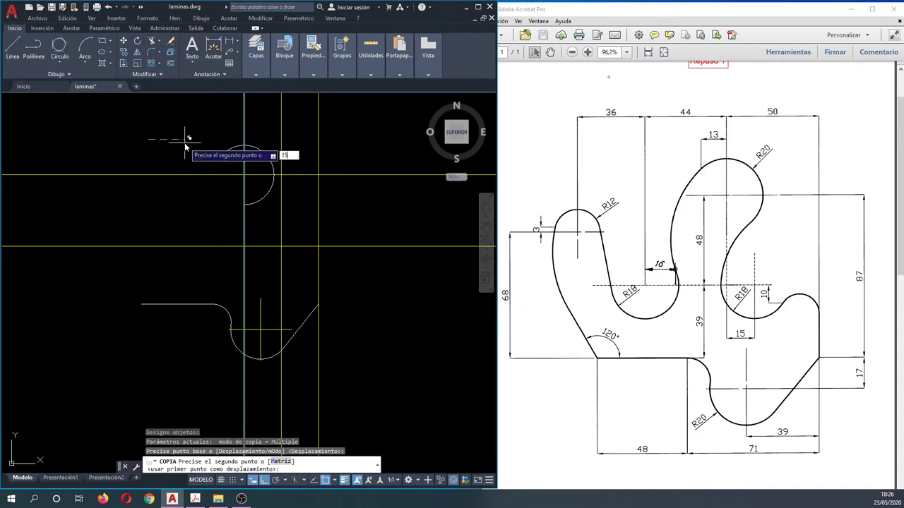
key("Return")
key("Escape")
type("d")
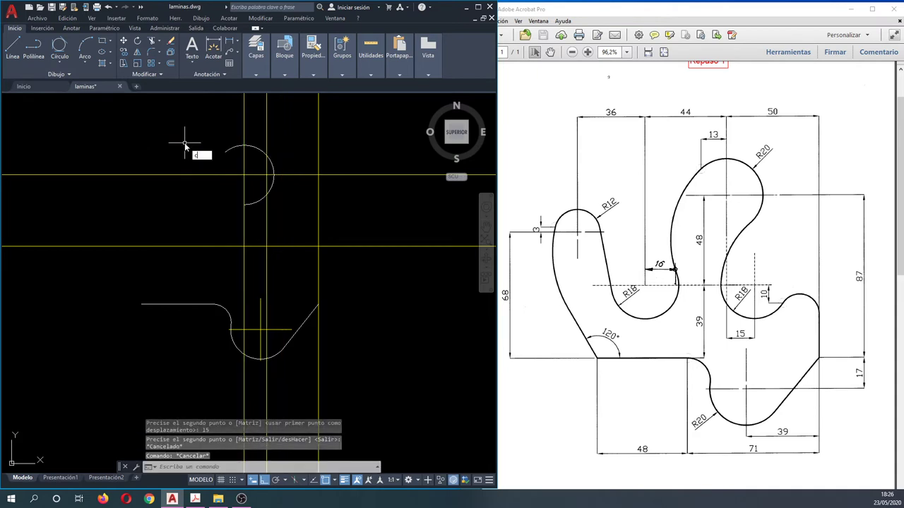
key("Return")
Step: Draw a radius-18 circle centred on the construction-line intersection
left_click(266, 246)
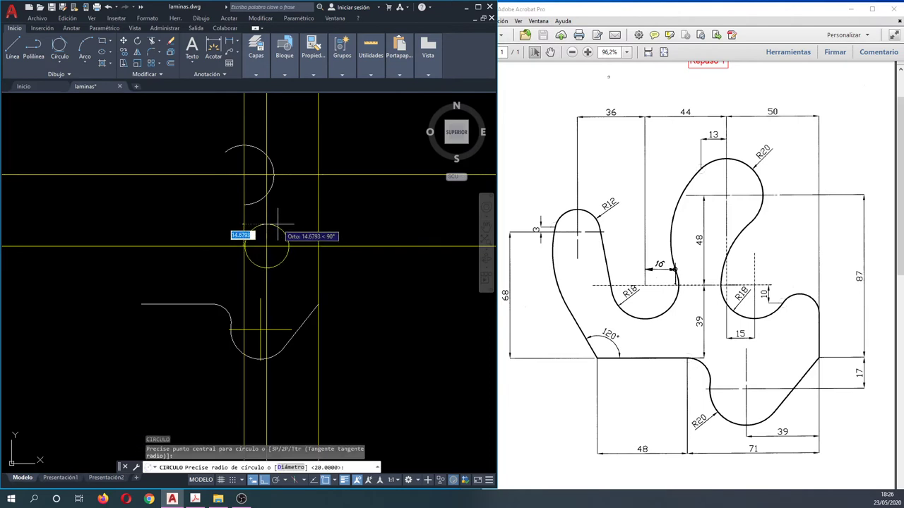
type("18")
key("Return")
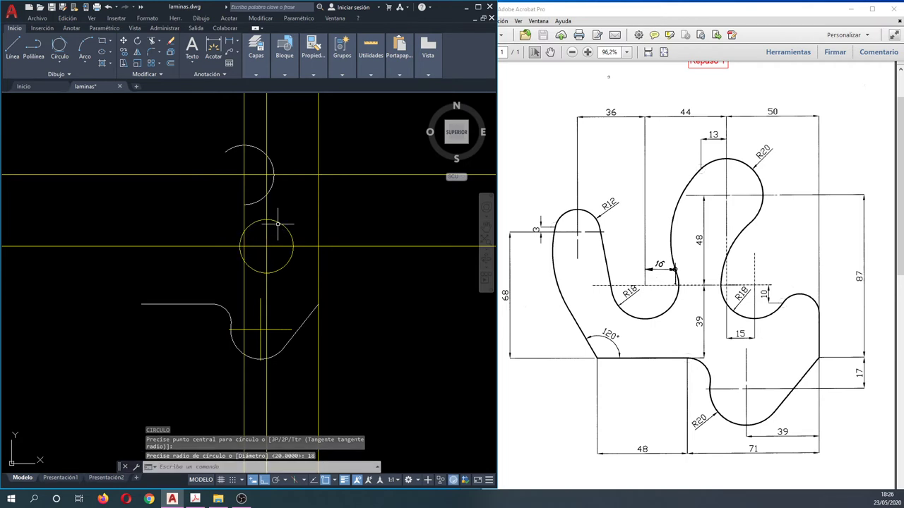
key("Escape")
key("Escape")
key("Escape")
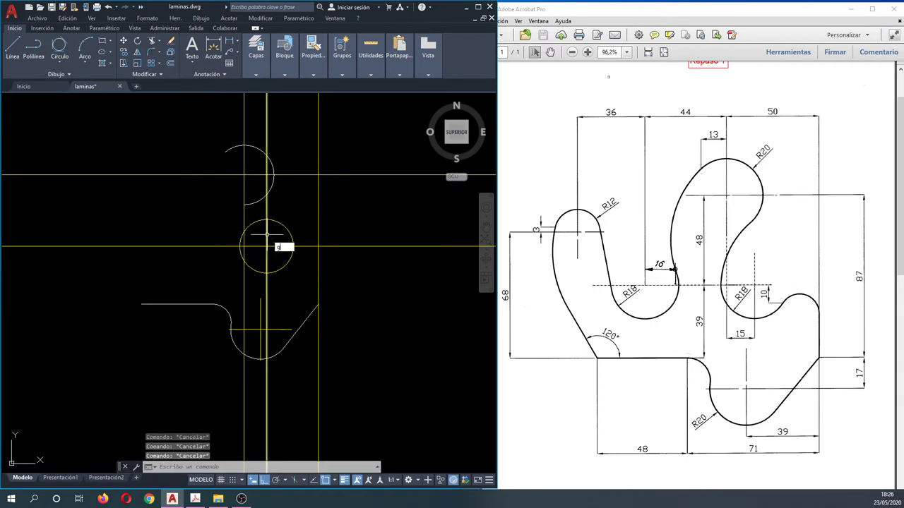
key("Return")
left_click(191, 304)
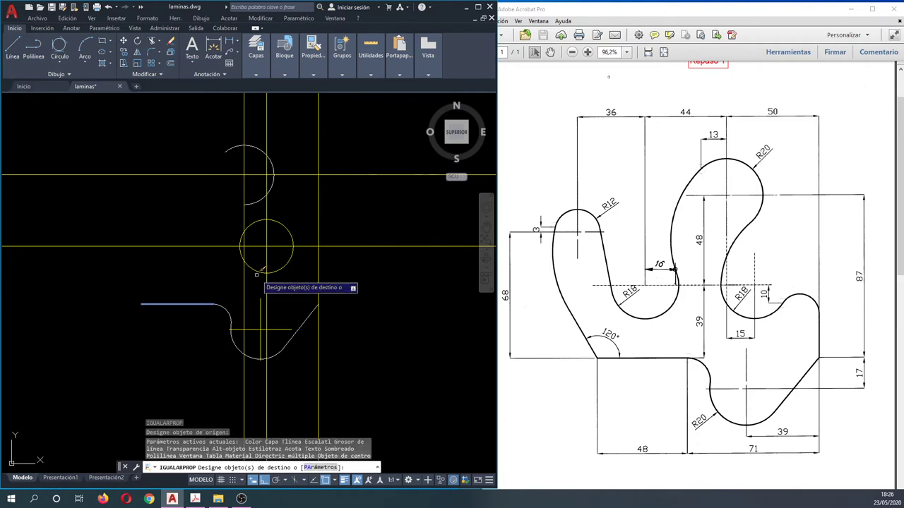
key("Escape")
key("Escape")
key("Escape")
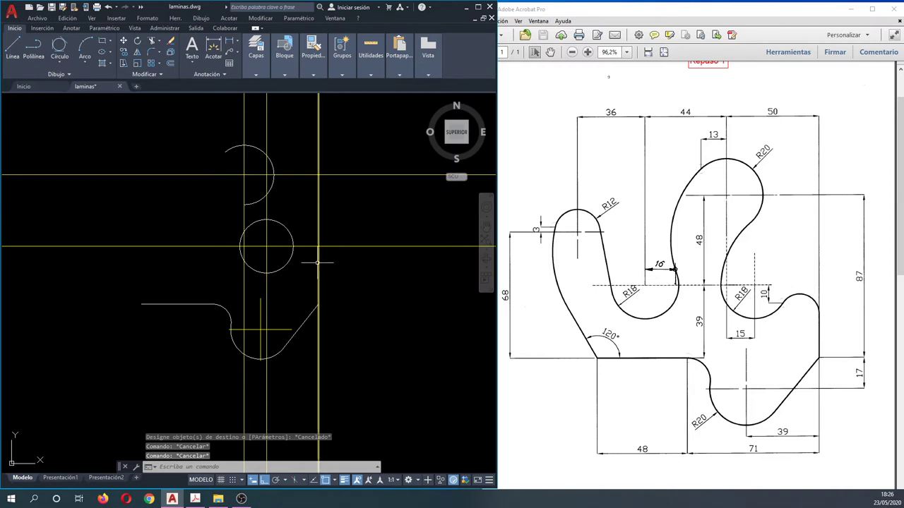
Step: Copy the circle's horizontal centre line 18 units below
type("co")
key("Return")
left_click(300, 247)
key("Return")
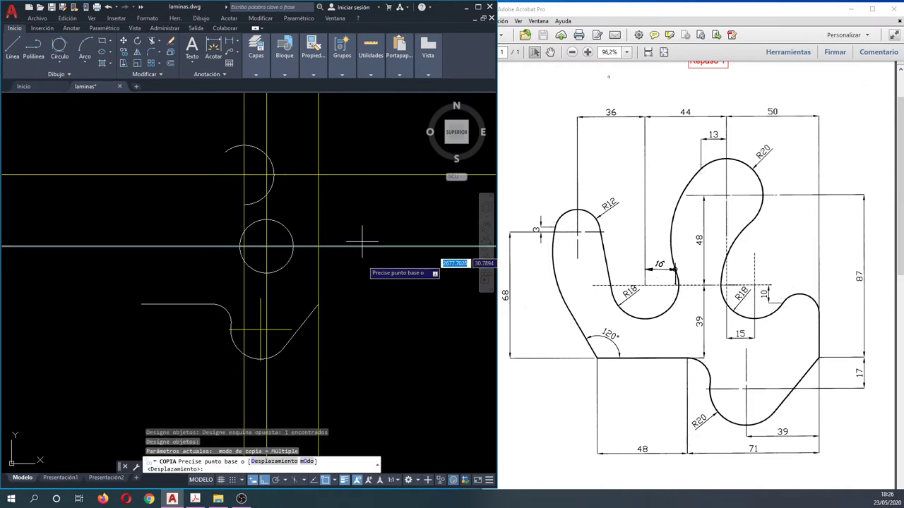
left_click(365, 277)
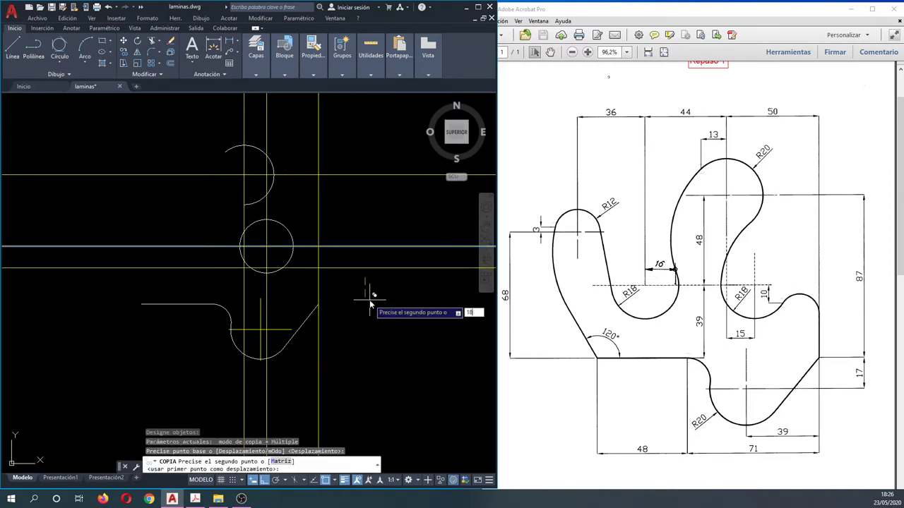
type("18")
key("Return")
key("Escape")
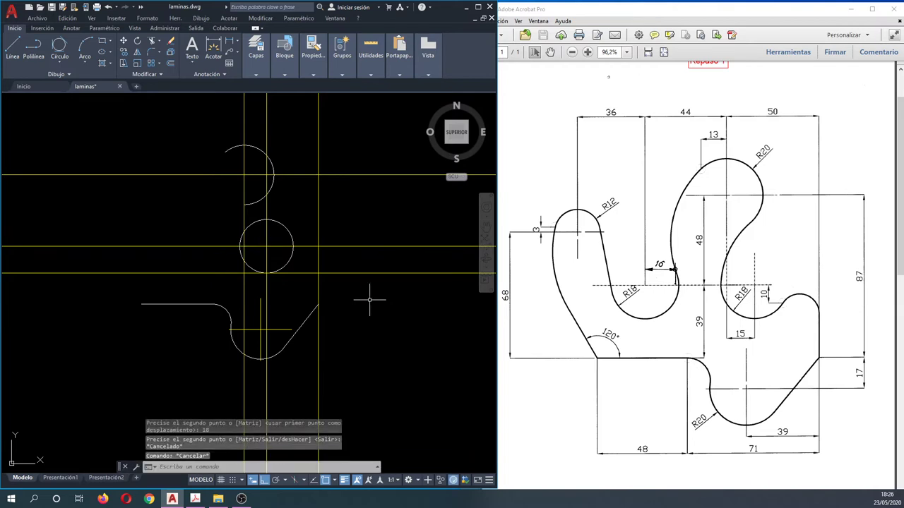
Step: Copy the horizontal line once more, placing a second copy below the original
type("c")
key("Return")
left_click(367, 240)
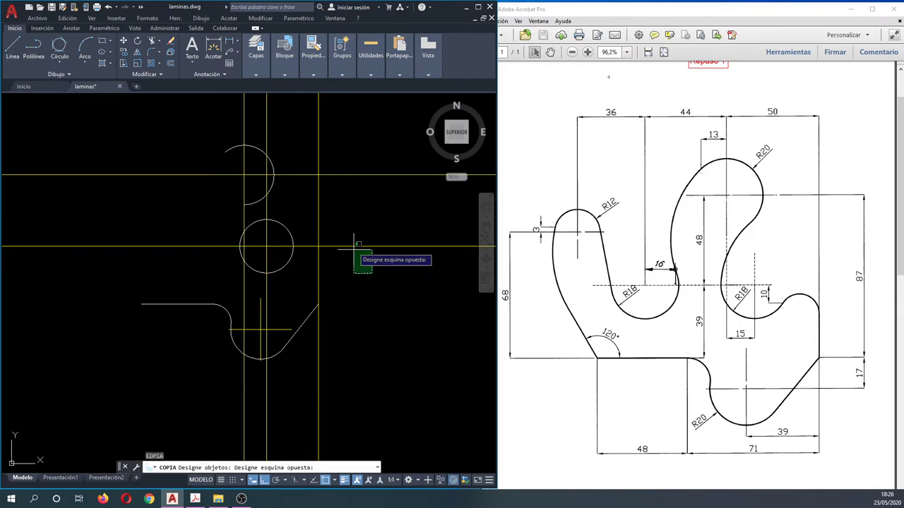
left_click(347, 252)
key("Return")
left_click(352, 268)
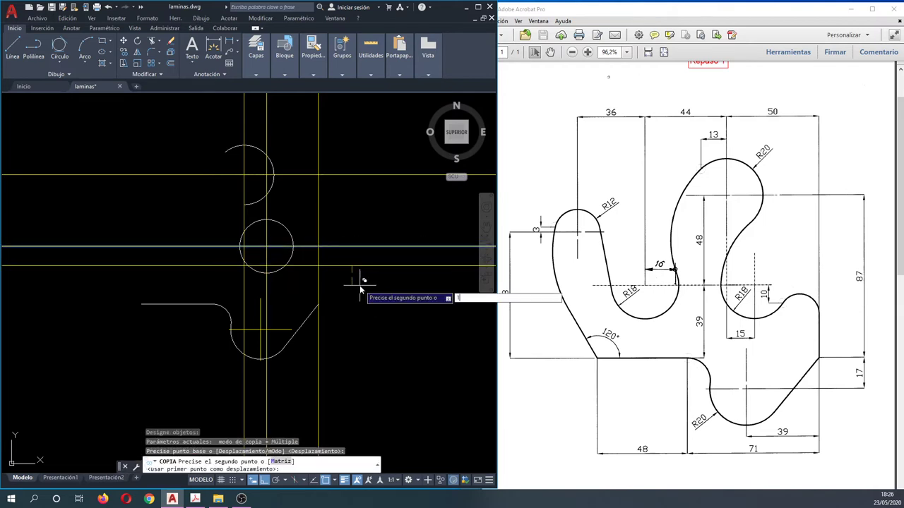
left_click(359, 282)
key("Return")
type("rr")
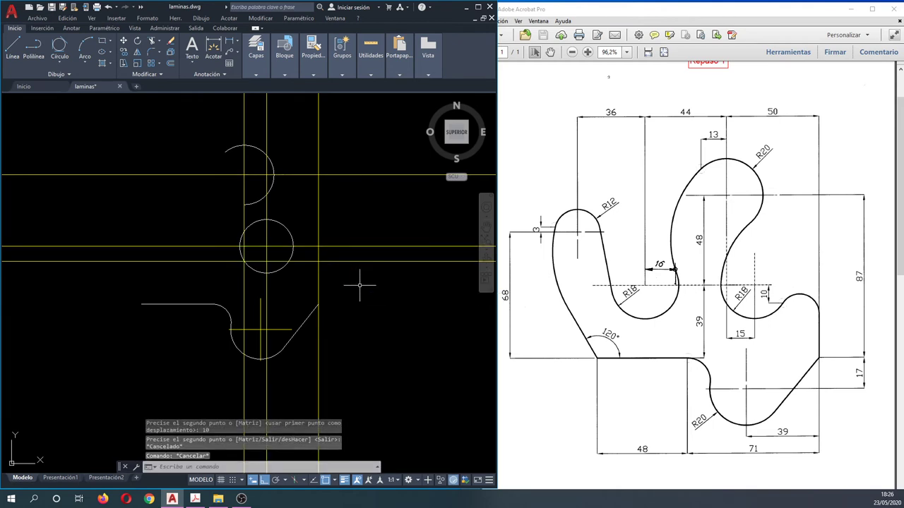
key("Return")
left_click(295, 281)
Step: Trim away the upper-right part of the R18 circle against the construction lines
left_click(229, 219)
key("Return")
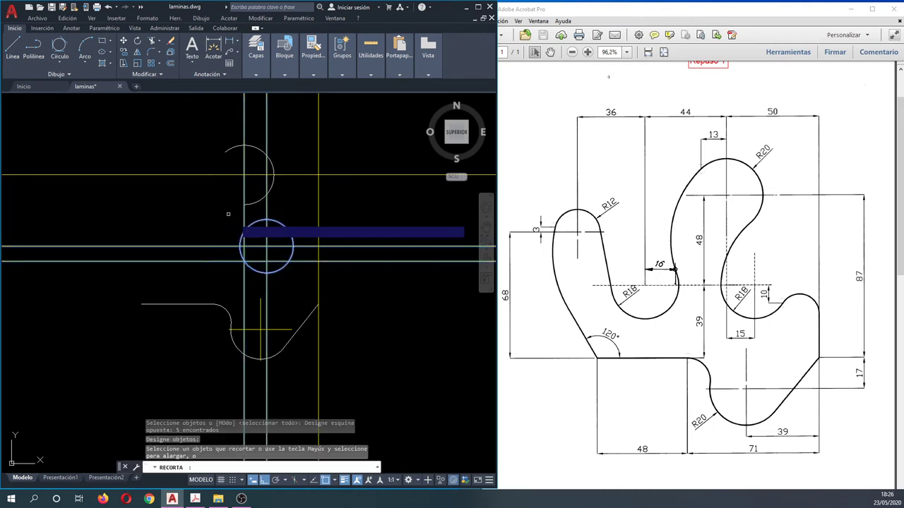
left_click(293, 236)
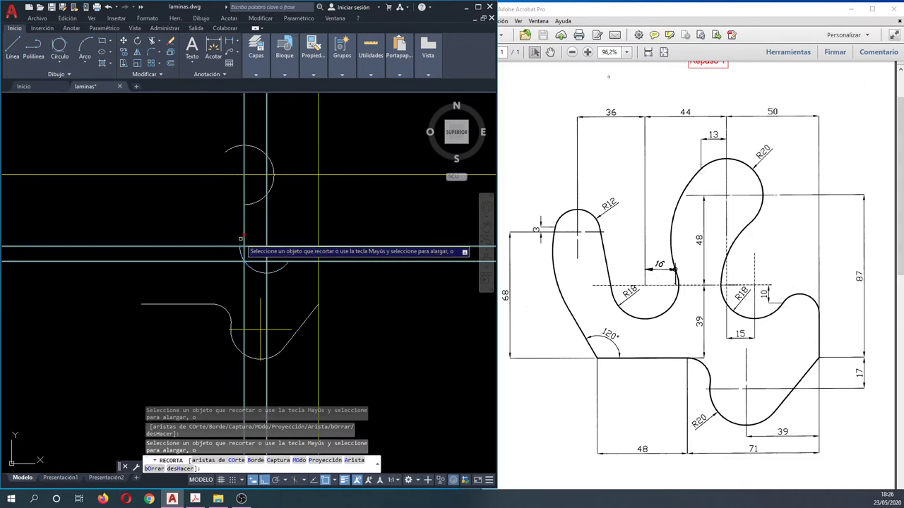
key("Escape")
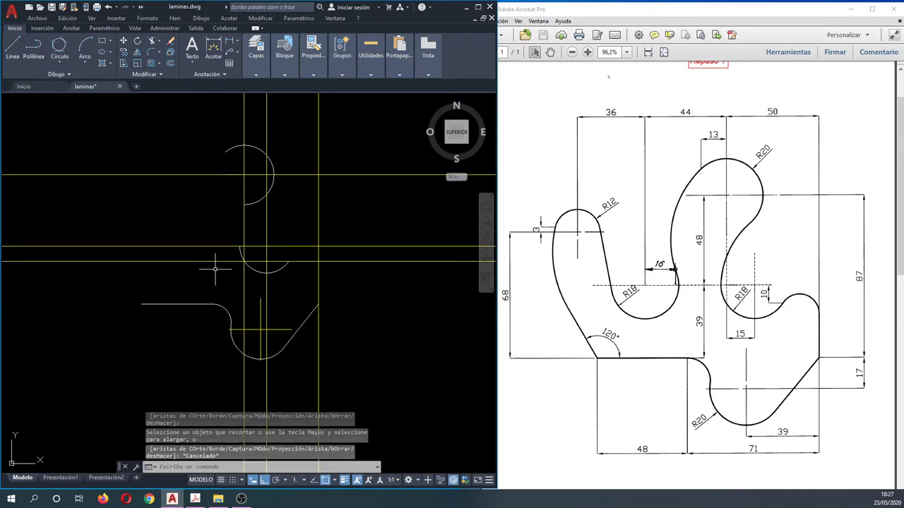
Step: Erase the two horizontal construction lines running through the arc
left_click(215, 269)
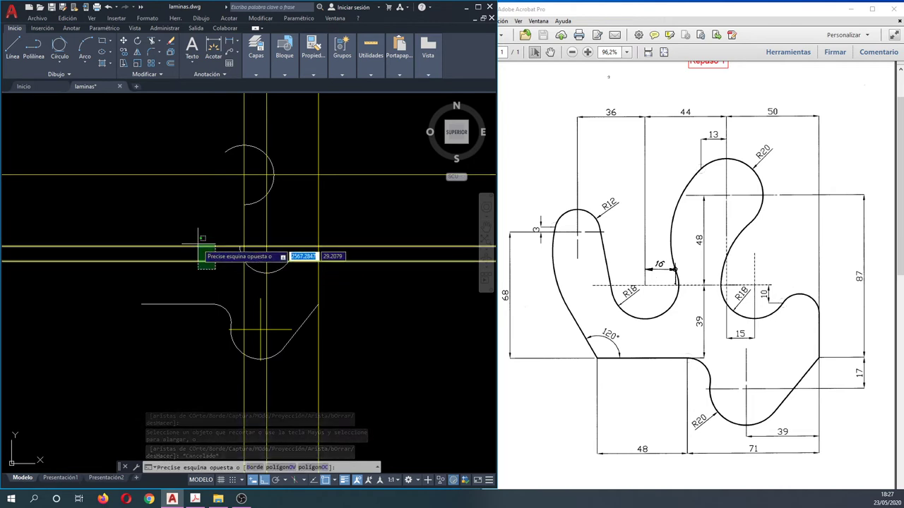
left_click(198, 245)
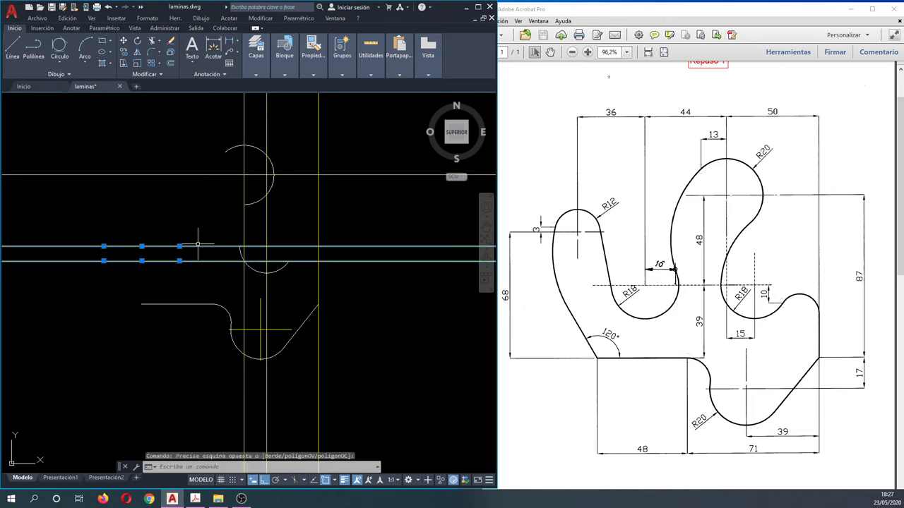
key("Delete")
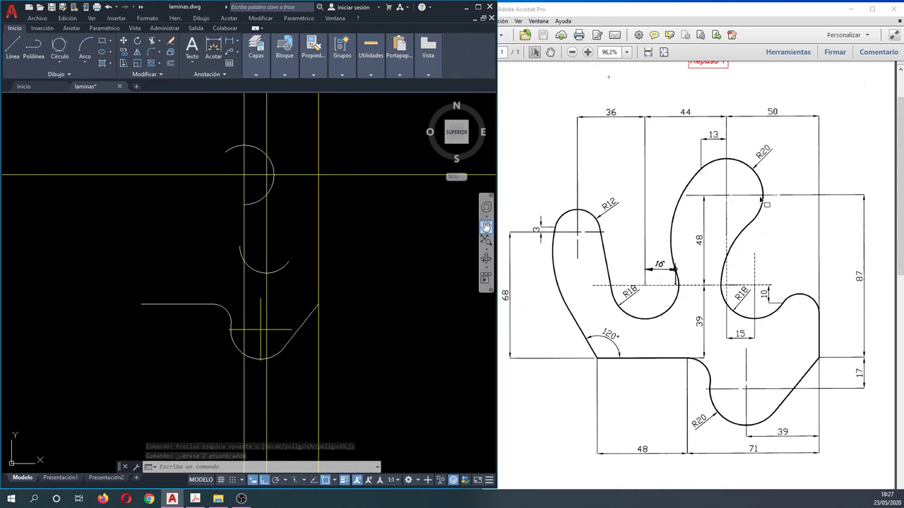
type("tr")
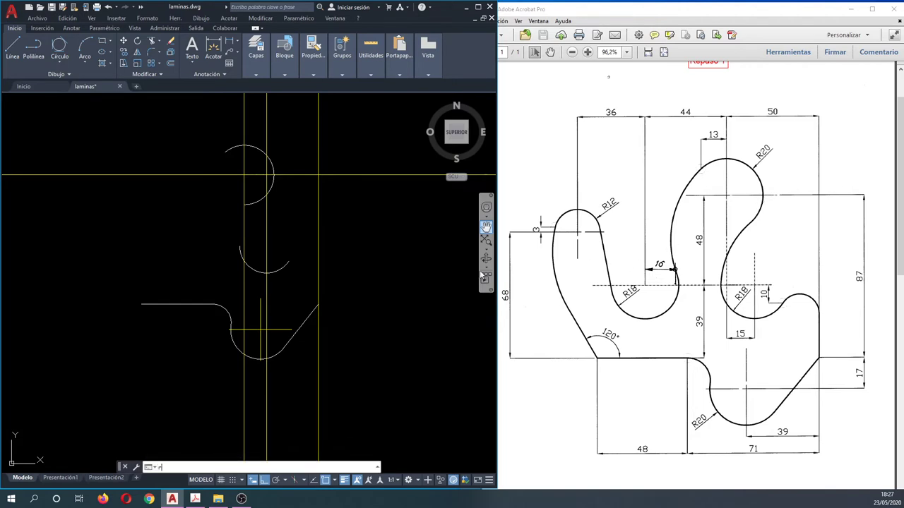
key("Return")
left_click_drag(292, 192, 299, 157)
key("Return")
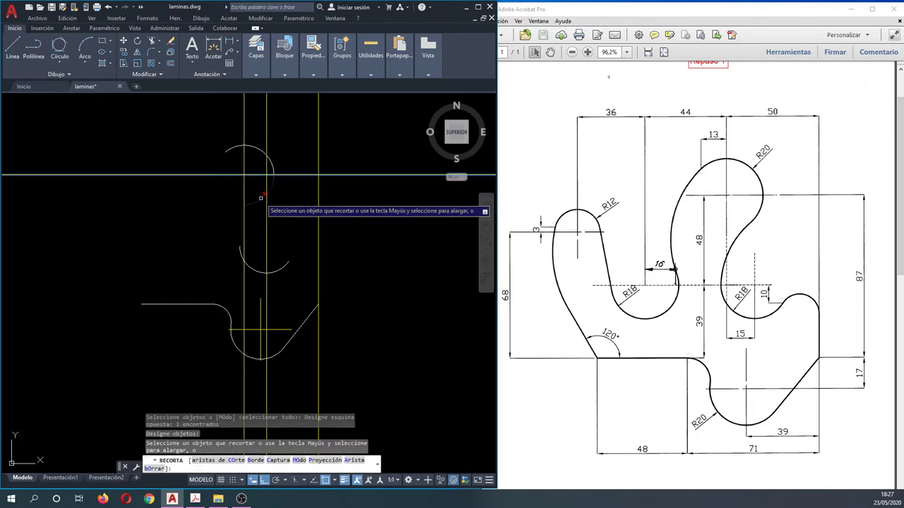
key("Escape")
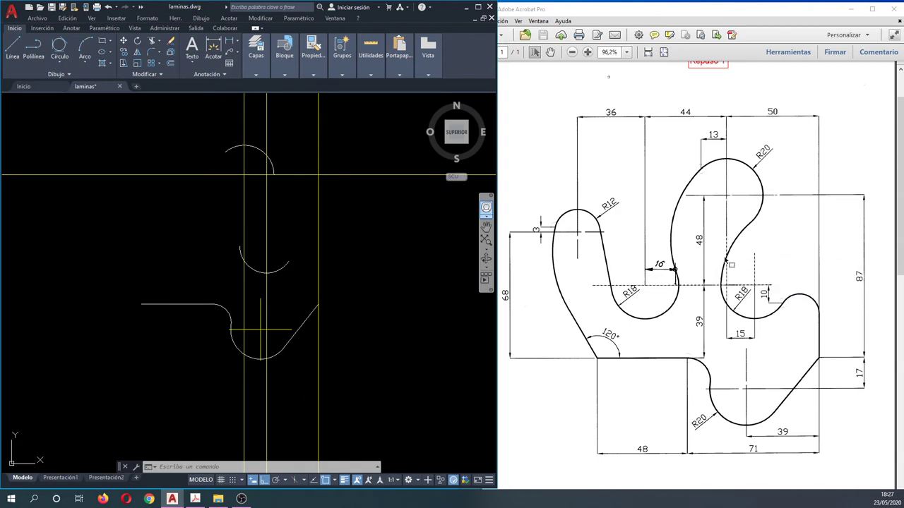
Step: Join the top arc to the lower R18 arc with Blend Curves
left_click(160, 53)
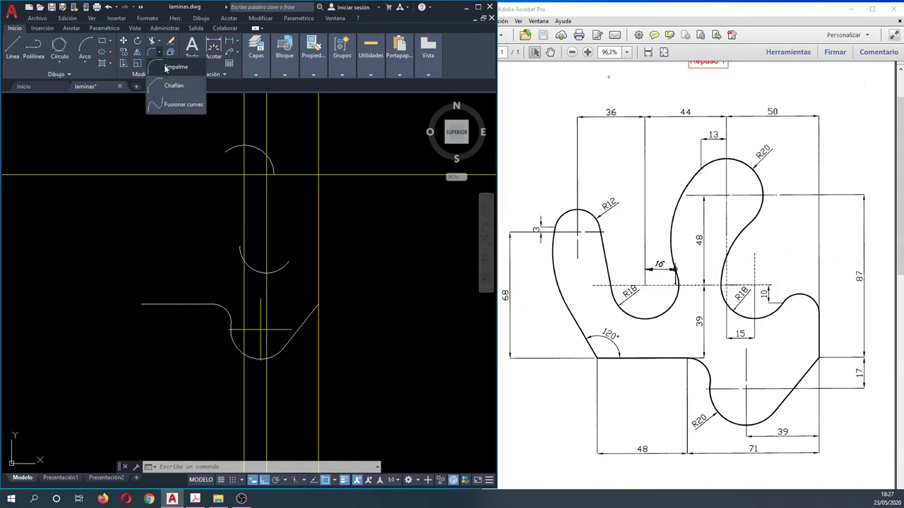
left_click(177, 105)
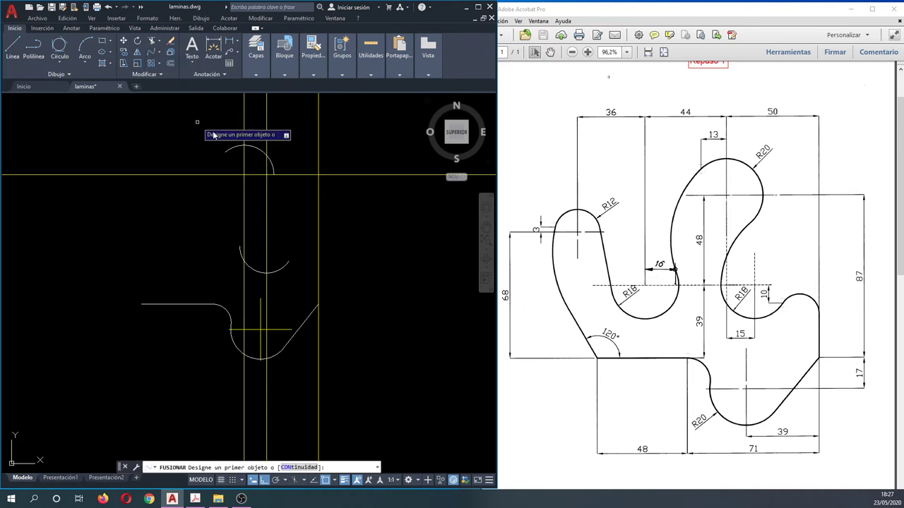
left_click(264, 160)
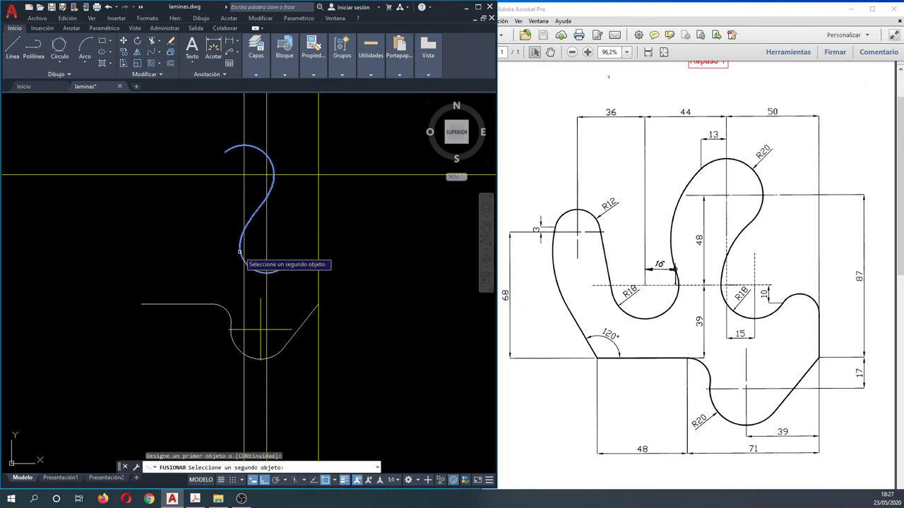
key("Escape")
key("Escape")
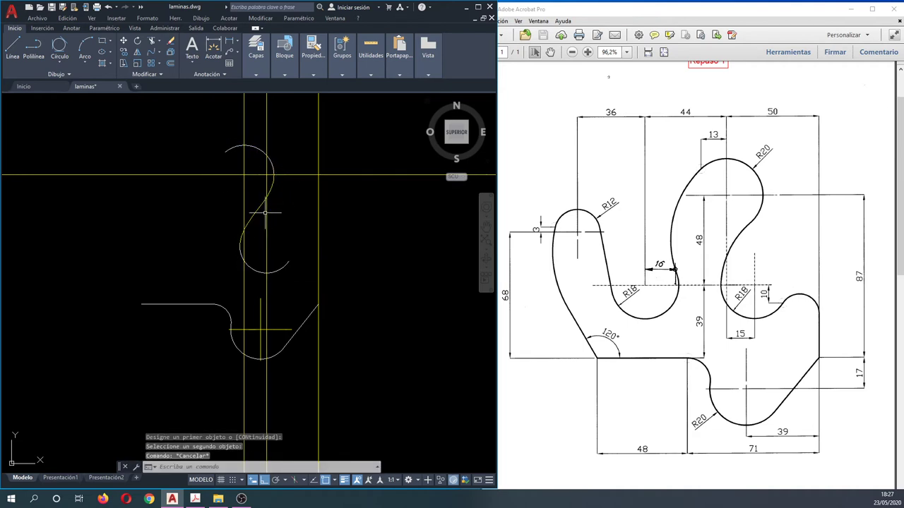
Step: Match the lower R18 arc's line properties to the adjoining profile objects
type("g")
key("Return")
left_click(252, 267)
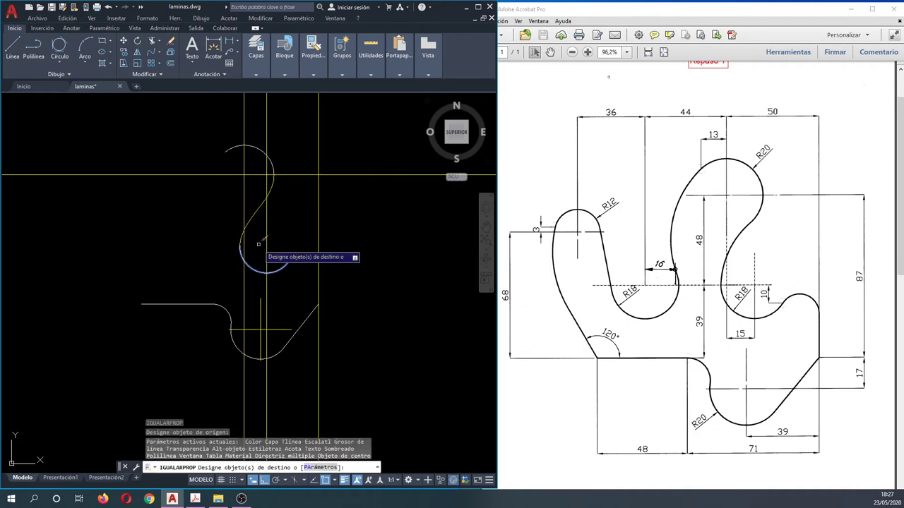
left_click(256, 243)
key("Escape")
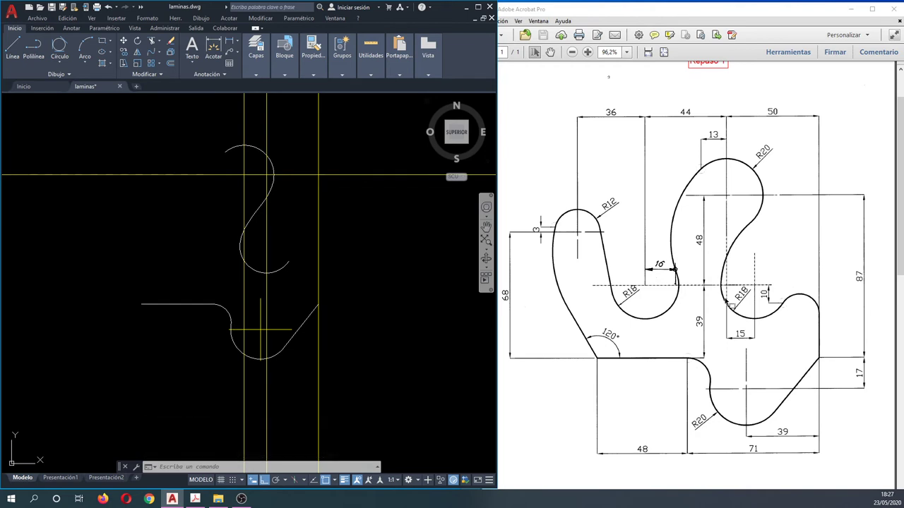
key("Escape")
key("Escape")
key("Escape")
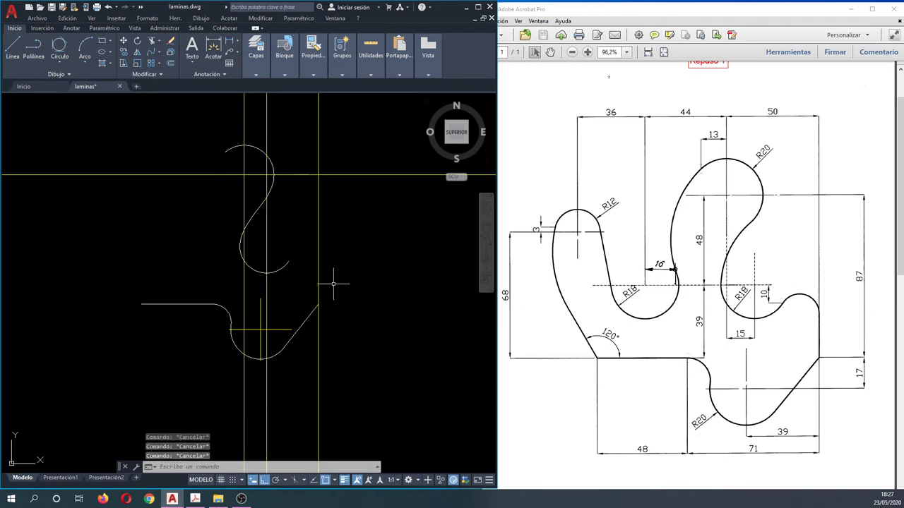
type("qa")
Step: Delete the right vertical construction line
key("Return")
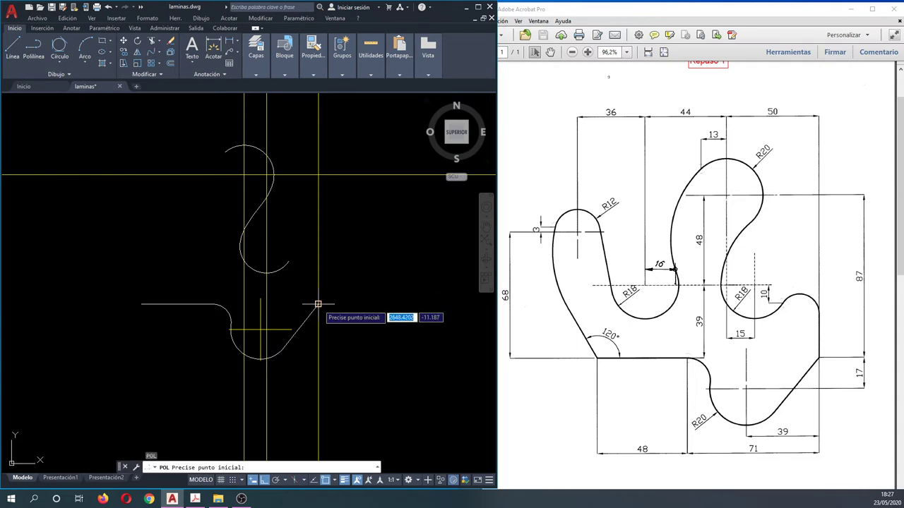
key("Escape")
left_click(318, 267)
left_click(313, 255)
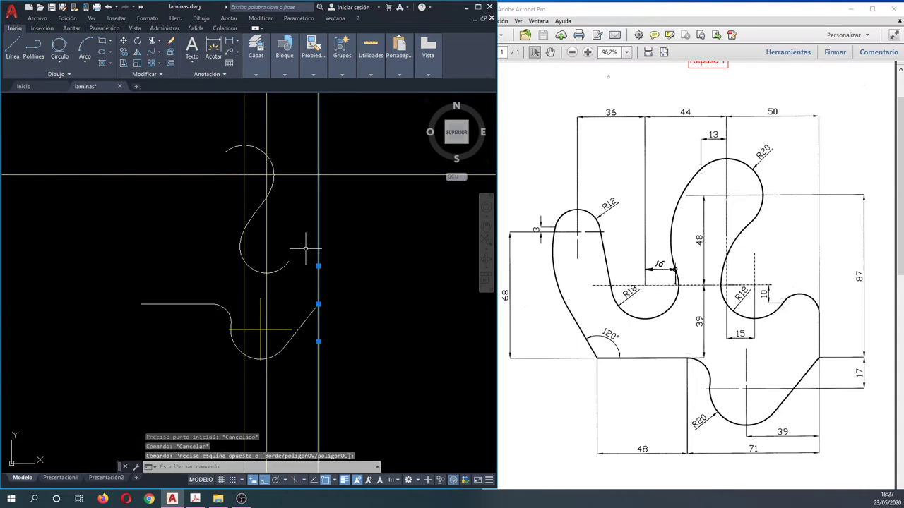
key("Delete")
Step: Draw a vertical polyline edge up from the slanted line's top, matching its properties
type("ol")
key("Return")
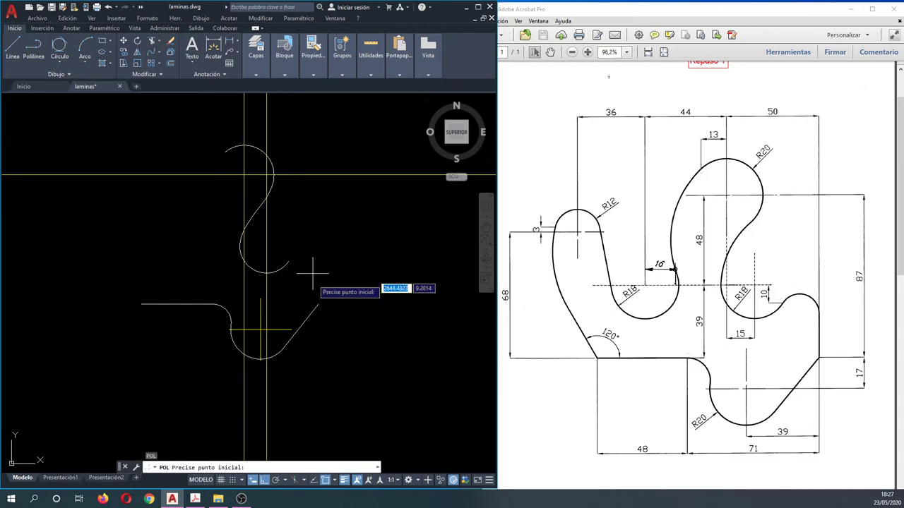
left_click(317, 305)
left_click(328, 199)
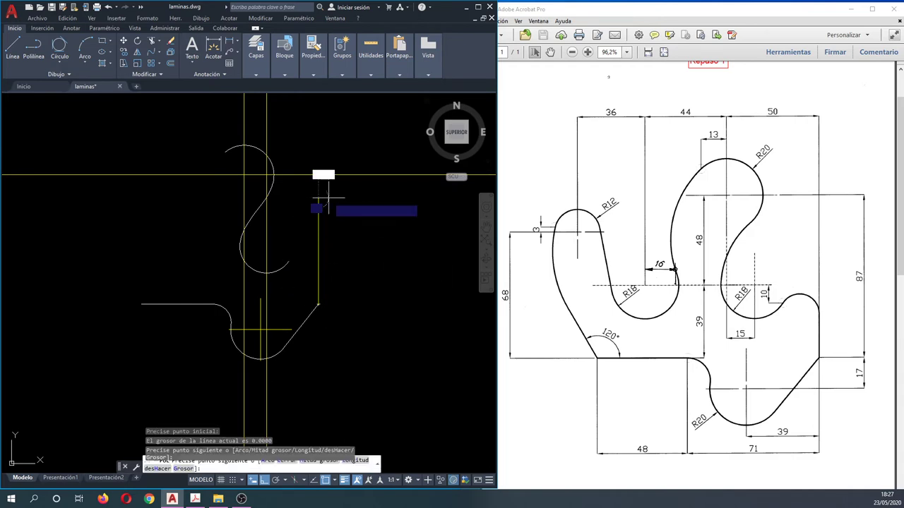
key("Escape")
key("Return")
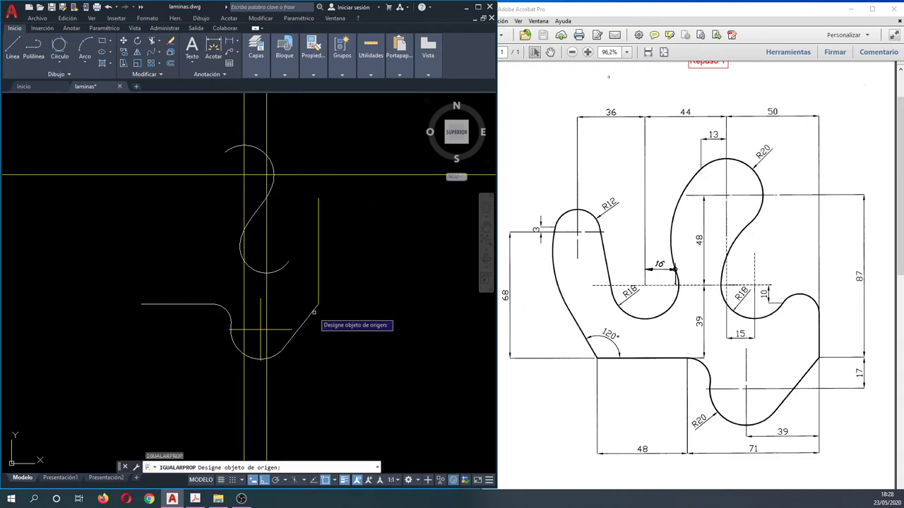
left_click(317, 306)
left_click(332, 293)
key("Escape")
key("Escape")
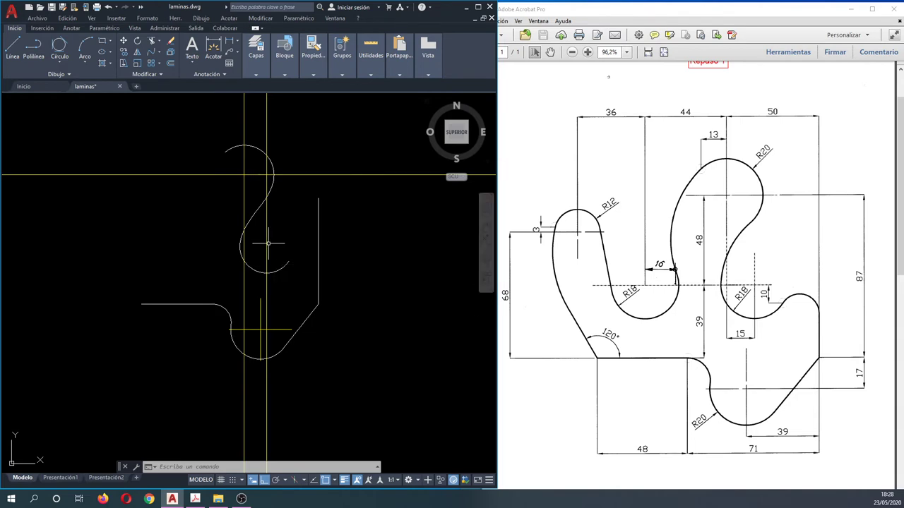
Step: Draw a Tan, Tan, Radius circle of radius 10.15 touching the lower R18 arc and vertical edge
left_click(59, 62)
left_click(79, 161)
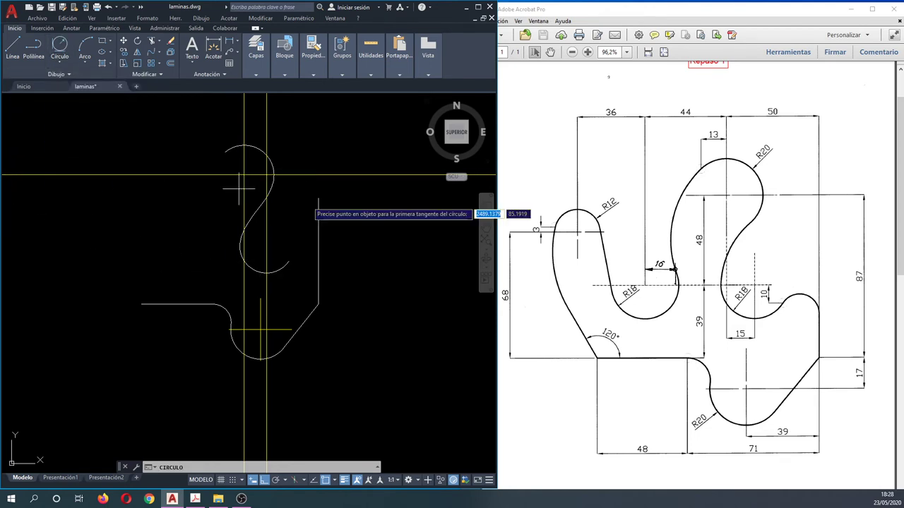
left_click(283, 267)
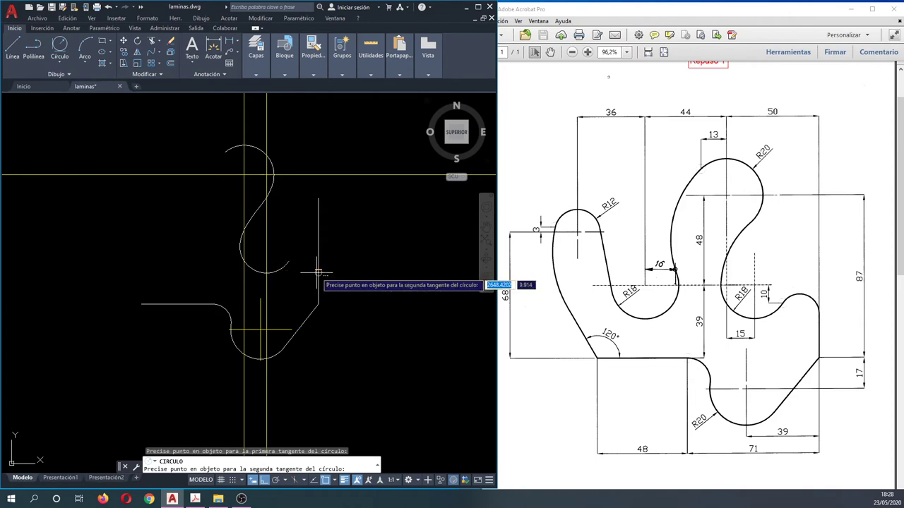
left_click(318, 270)
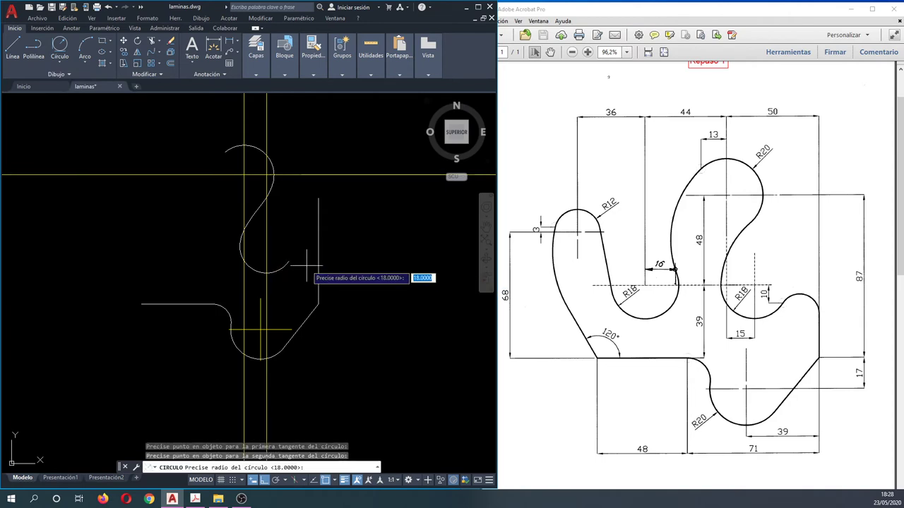
type("10.15")
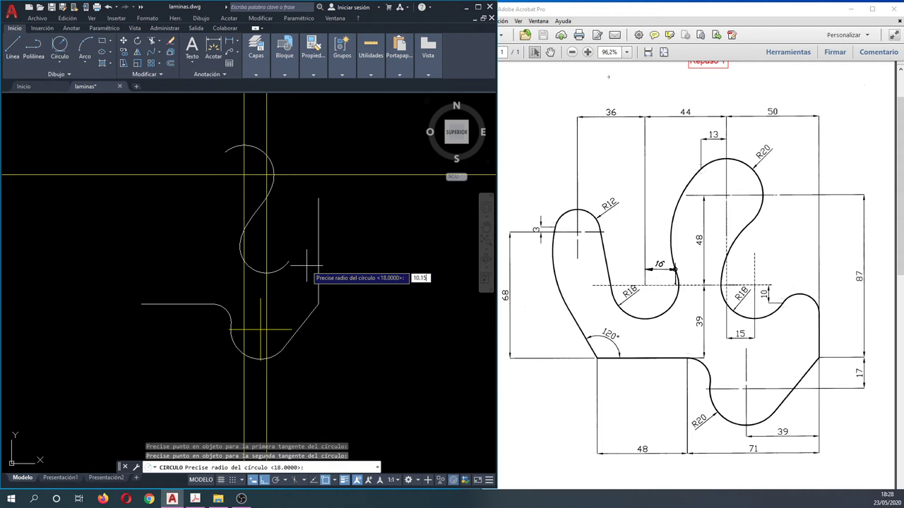
key("Return")
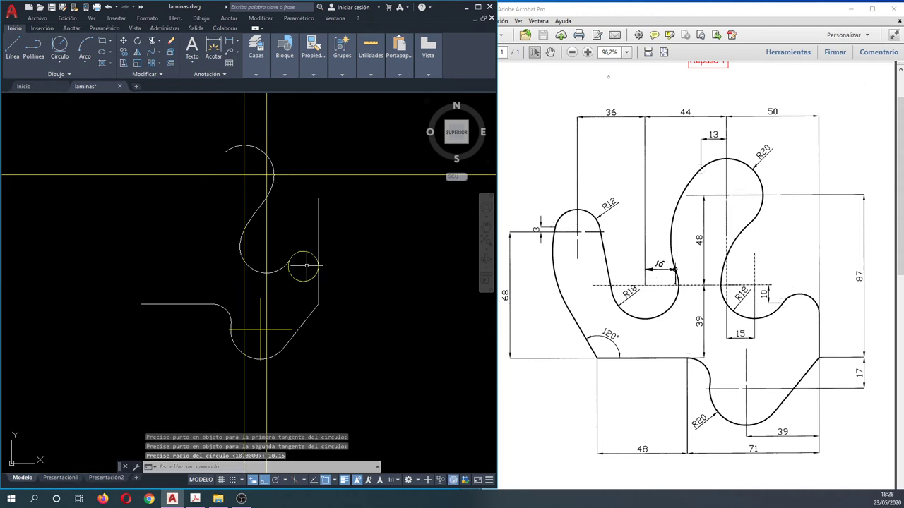
scroll(296, 258, "up", 4)
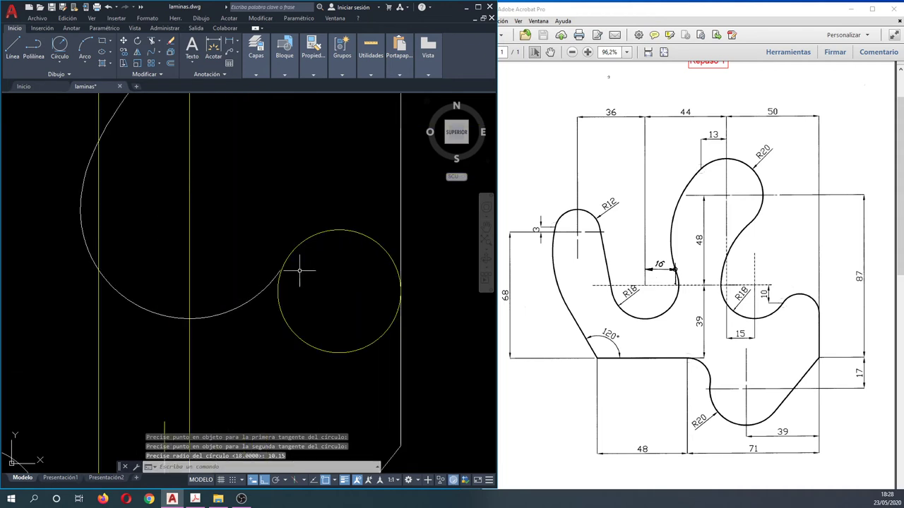
scroll(299, 268, "up", 3)
scroll(275, 272, "up", 3)
scroll(279, 275, "down", 2)
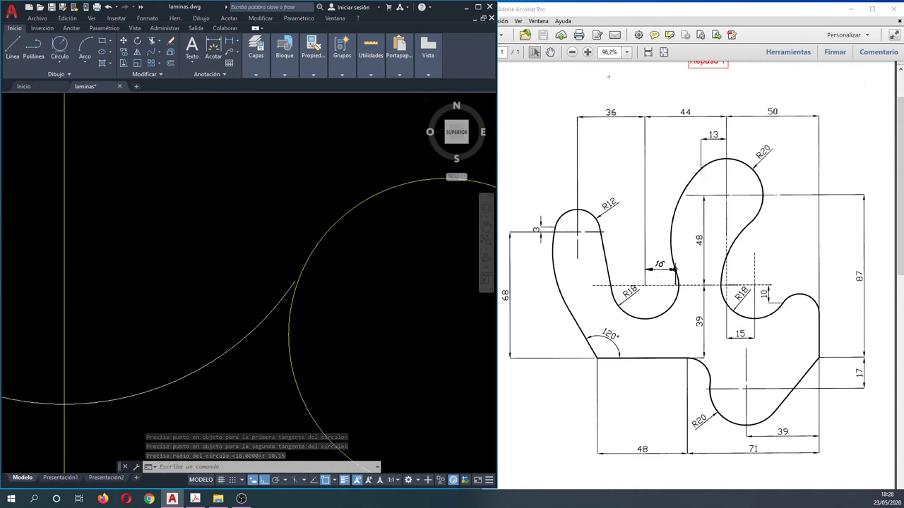
scroll(284, 283, "up", 2)
Step: Regenerate the drawing, select the arc, and cancel an accidental grip stretch of its endpoint
type("regen")
key("Return")
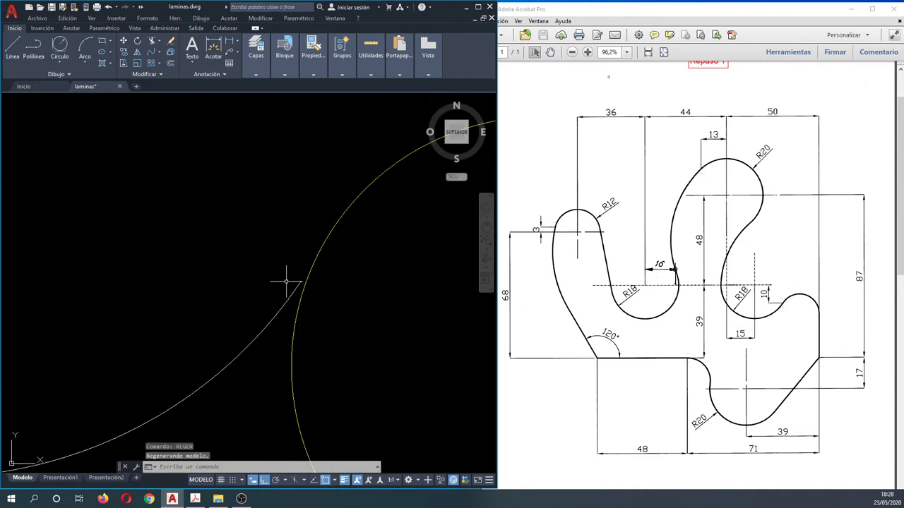
scroll(286, 281, "down", 3)
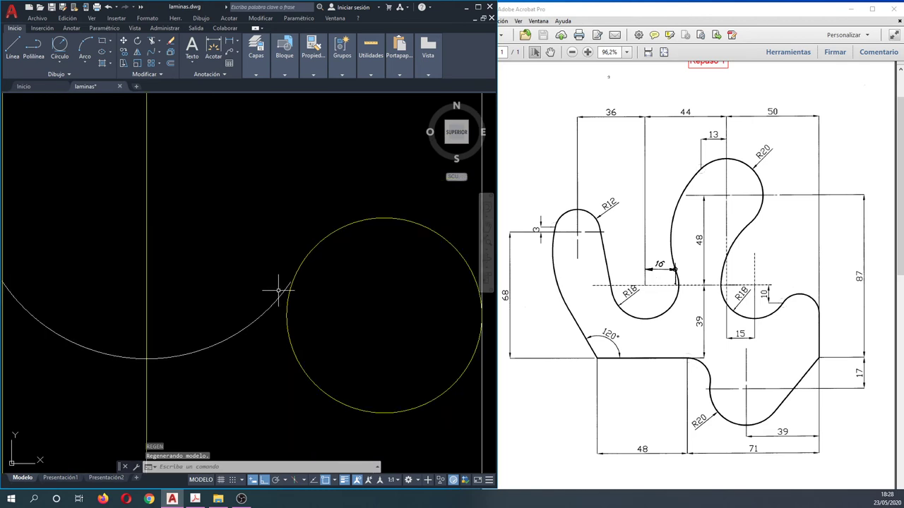
scroll(253, 322, "up", 2)
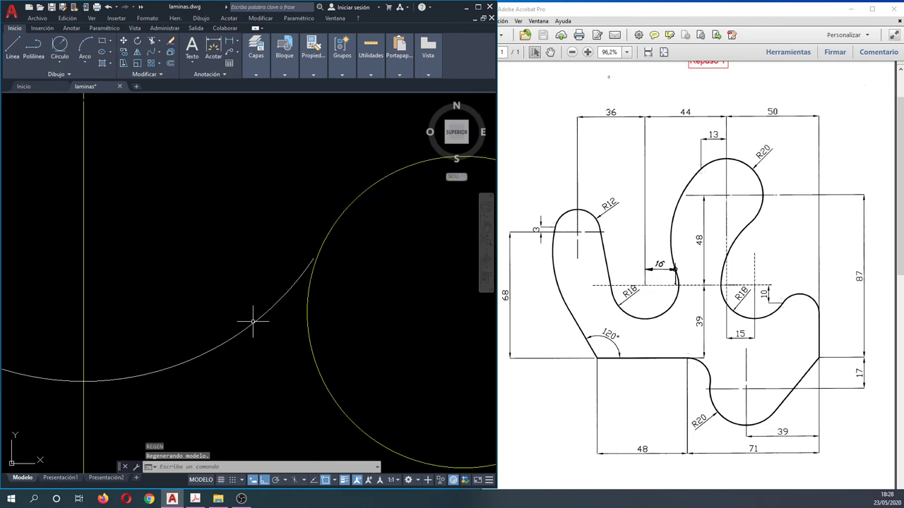
scroll(253, 322, "down", 4)
scroll(253, 322, "up", 4)
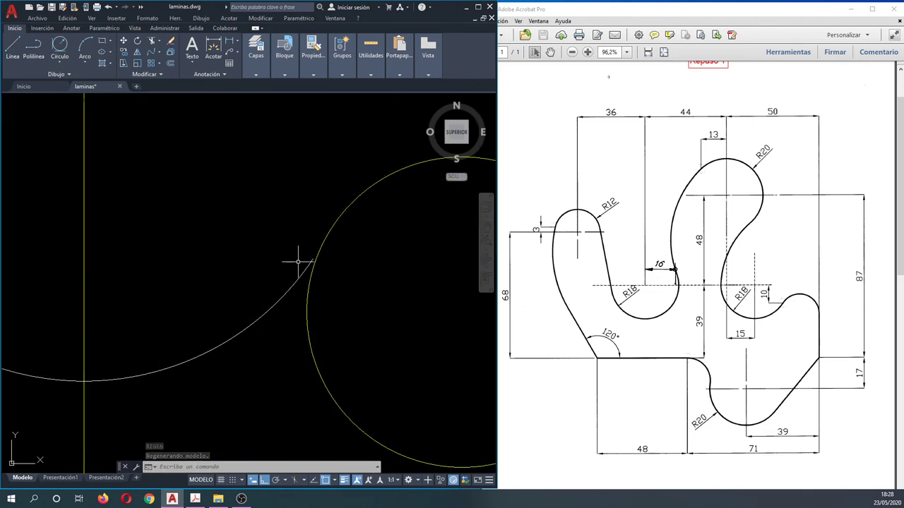
scroll(291, 269, "down", 4)
left_click(275, 286)
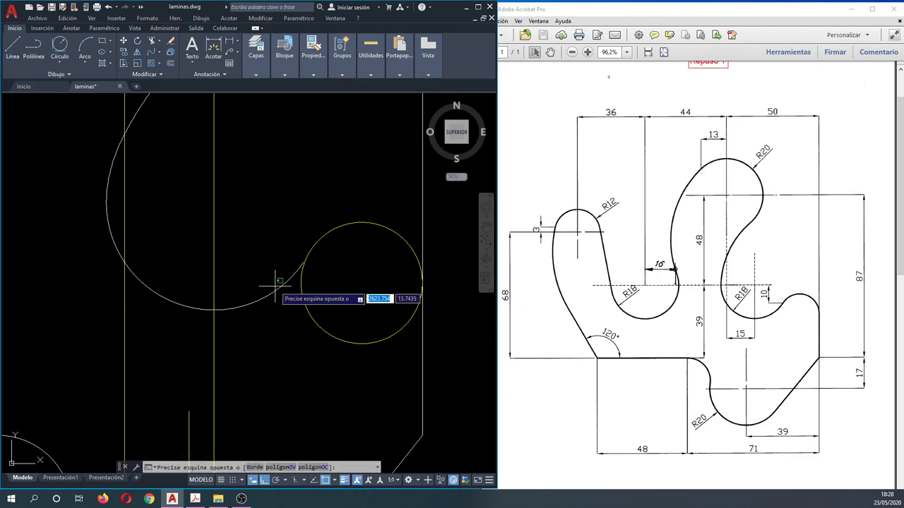
left_click(262, 298)
scroll(302, 263, "up", 4)
left_click(306, 260)
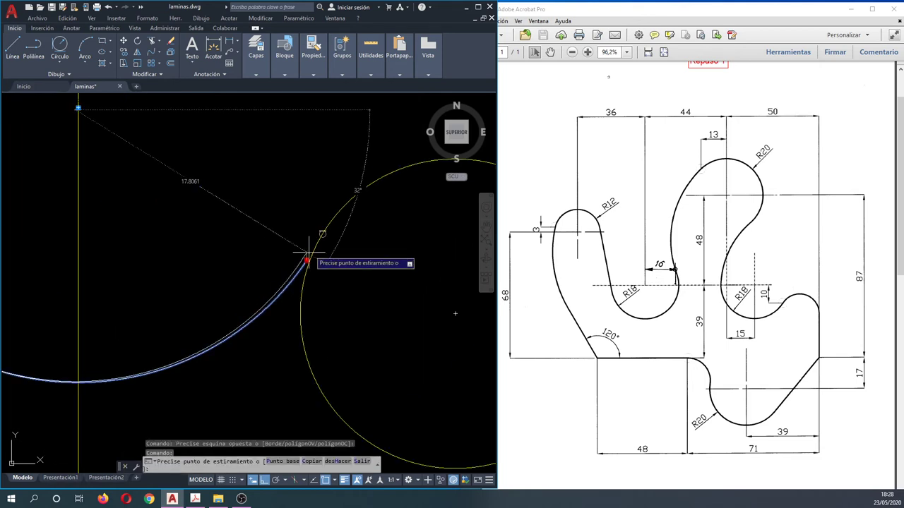
key("Escape")
key("Escape")
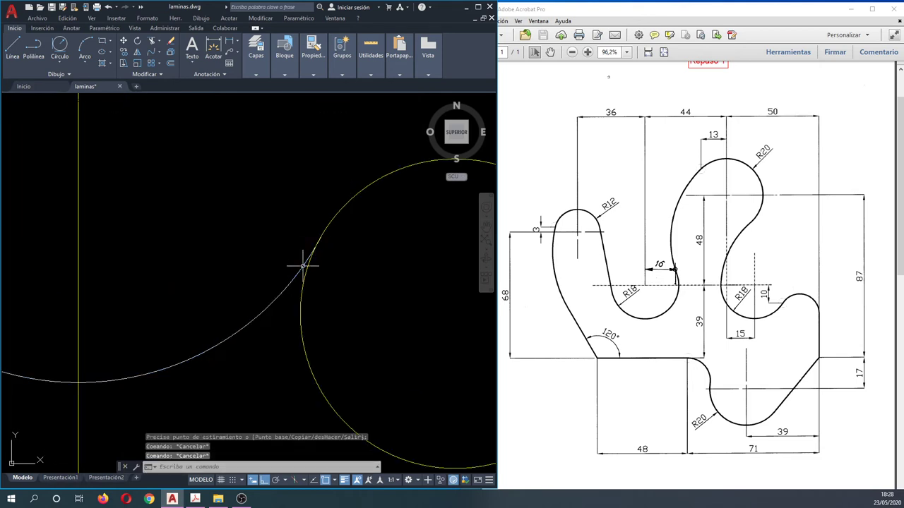
key("Escape")
Step: Trim away the small circle's lower-right part and the vertical line above the arc
scroll(249, 248, "down", 3)
type("tr")
key("Return")
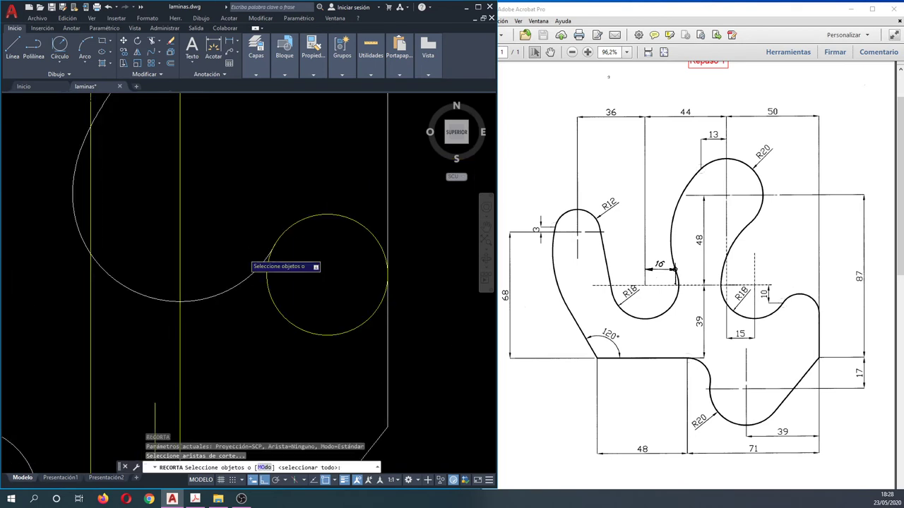
scroll(311, 283, "down", 3)
left_click(307, 287)
left_click(265, 249)
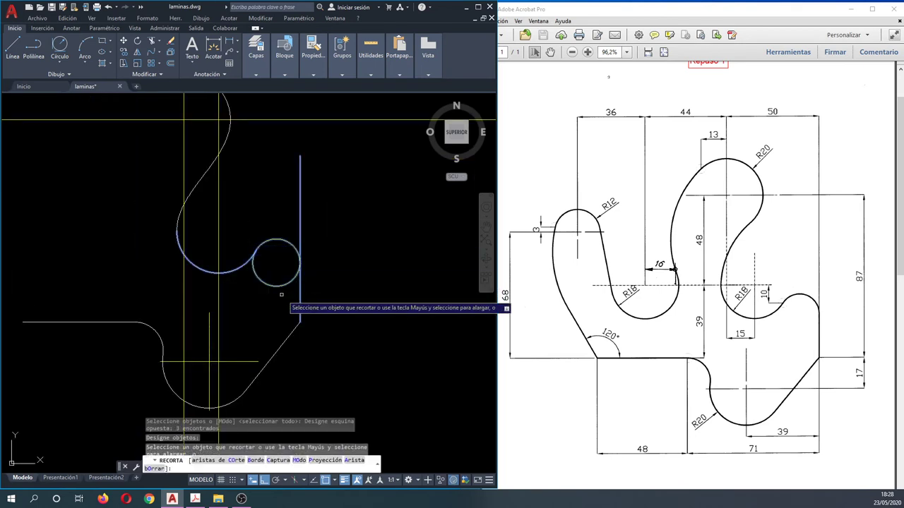
left_click(286, 291)
left_click(270, 258)
left_click(298, 238)
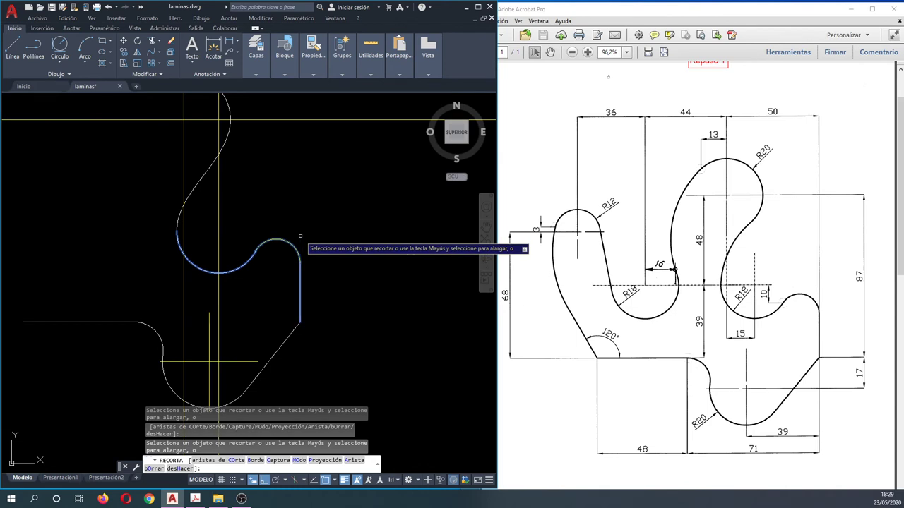
key("Escape")
Step: Attempt matching properties from the arc, cancel, then start a polyline with POL
scroll(299, 252, "up", 2)
key("Return")
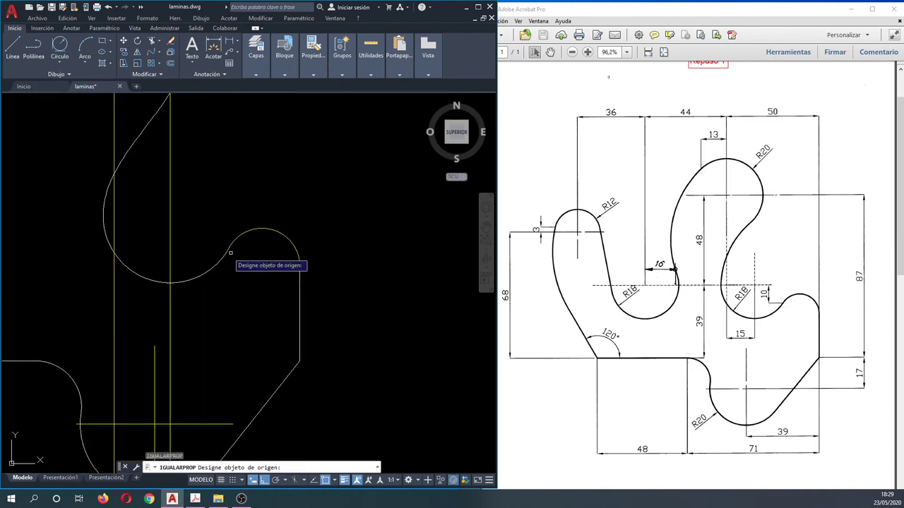
left_click(219, 261)
left_click(242, 218)
key("Escape")
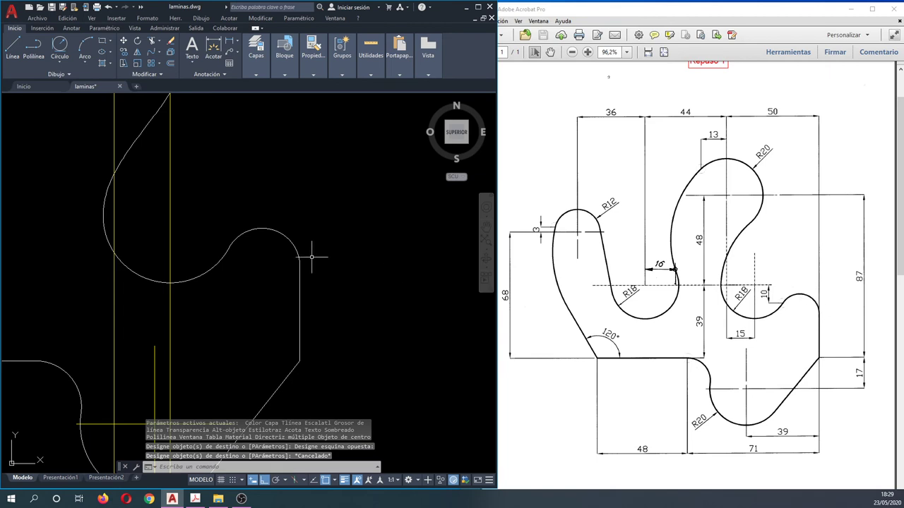
type("pol")
key("Return")
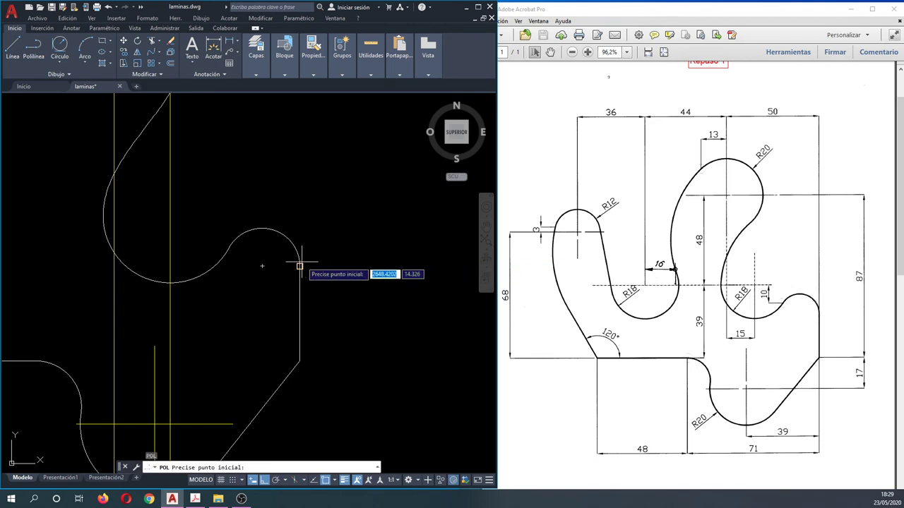
Step: Begin a polyline at the vertical edge's endpoint with an Endpoint snap, then cancel it
scroll(299, 266, "up", 5)
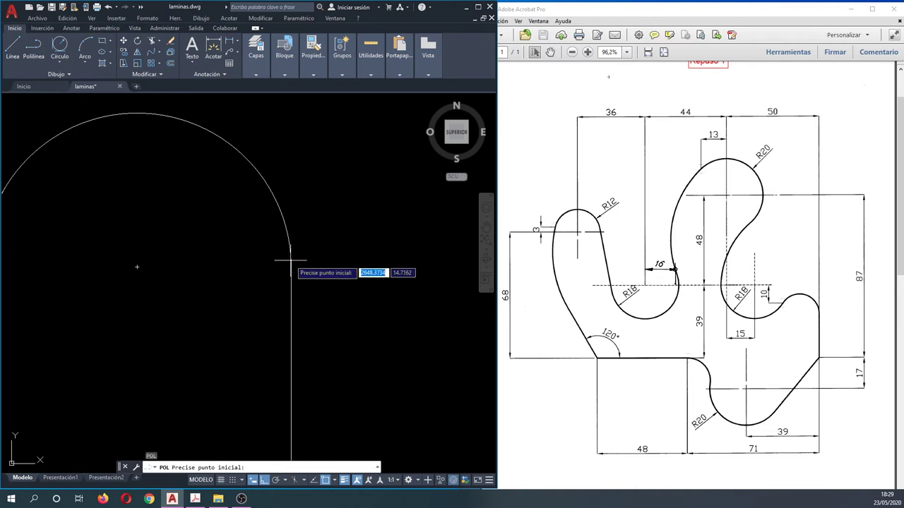
right_click(291, 267, "shift")
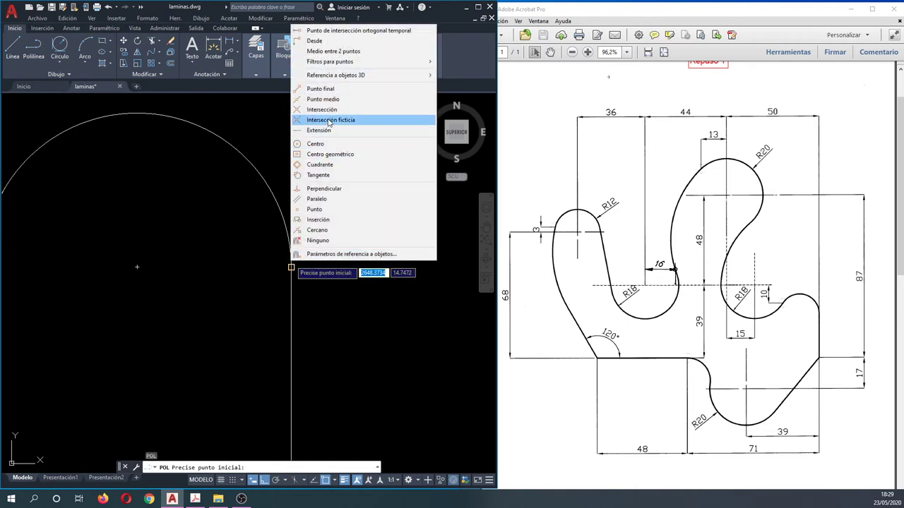
left_click(330, 90)
left_click(291, 267)
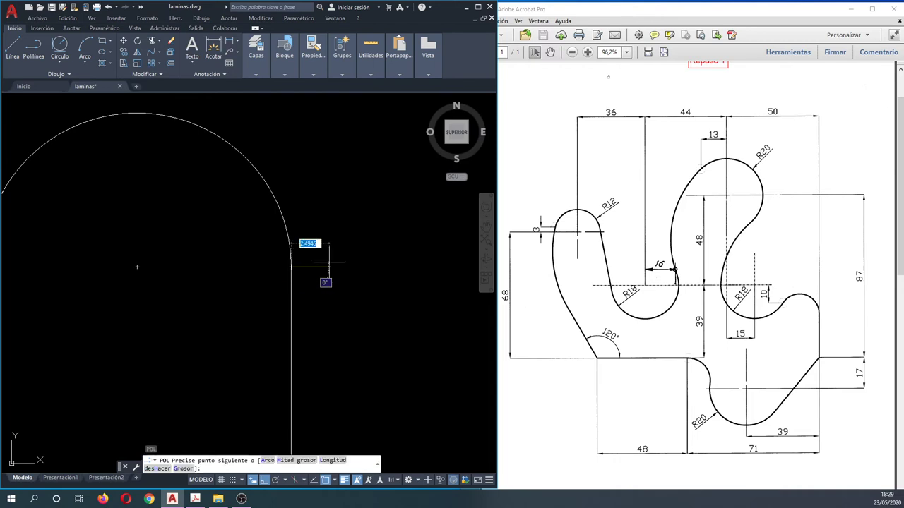
scroll(343, 262, "down", 3)
scroll(343, 263, "down", 2)
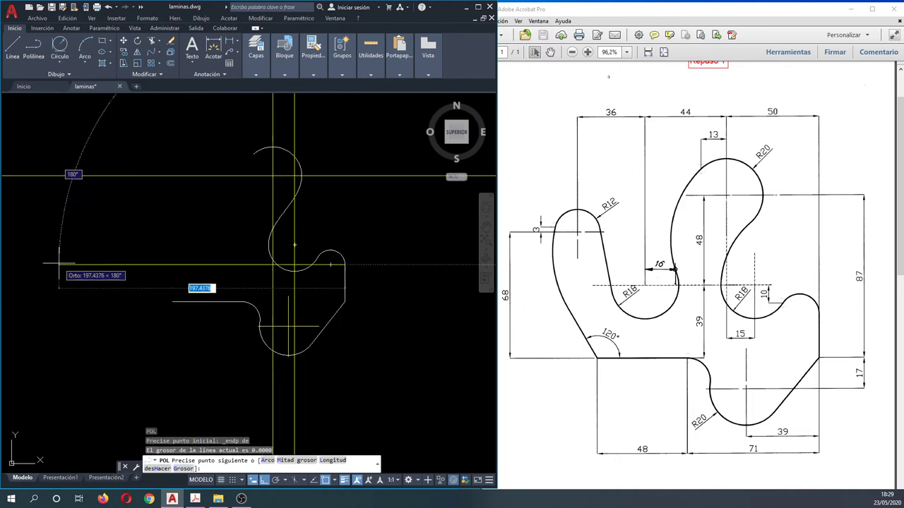
key("Escape")
key("Escape")
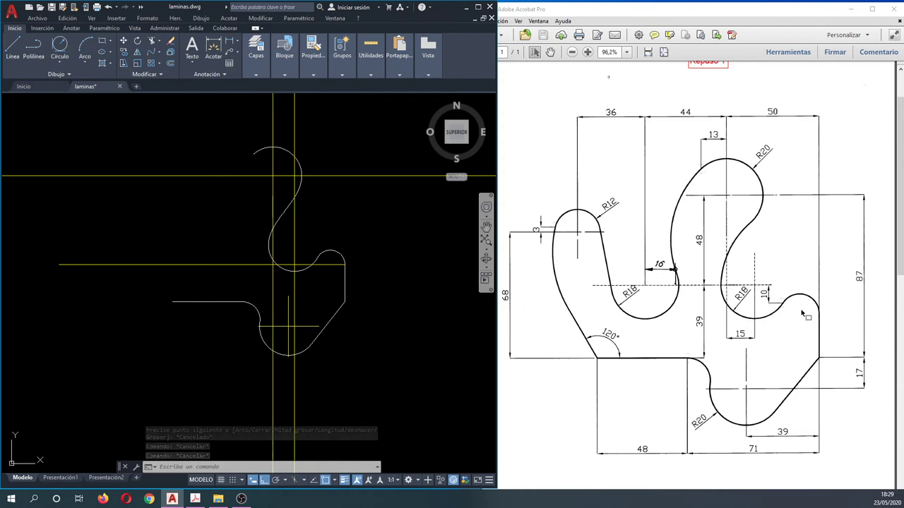
scroll(821, 317, "up", 3, "ctrl")
scroll(821, 318, "up", 2, "ctrl")
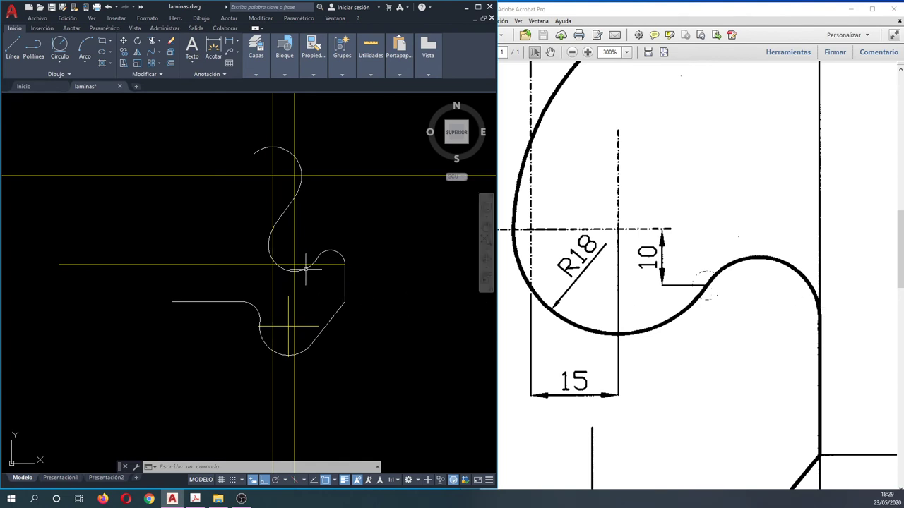
scroll(305, 269, "up", 5)
middle_click_drag(359, 258, 311, 269)
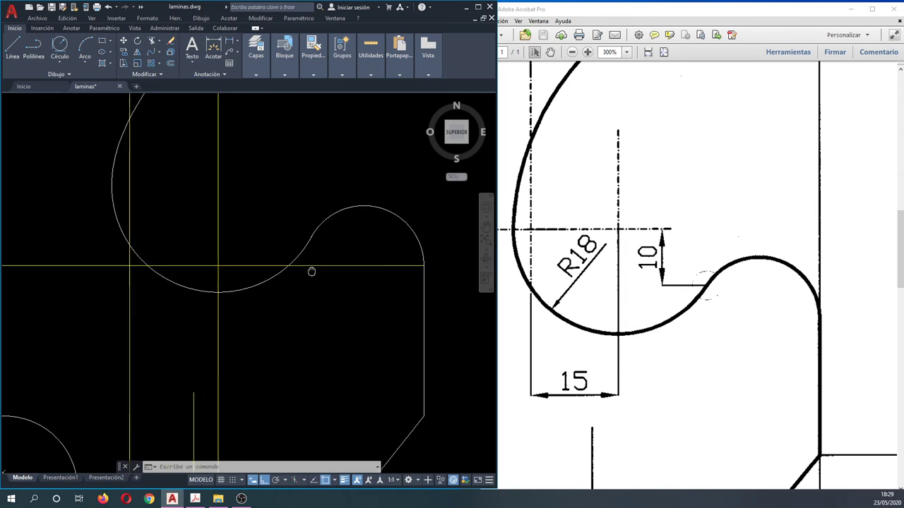
scroll(434, 266, "up", 2)
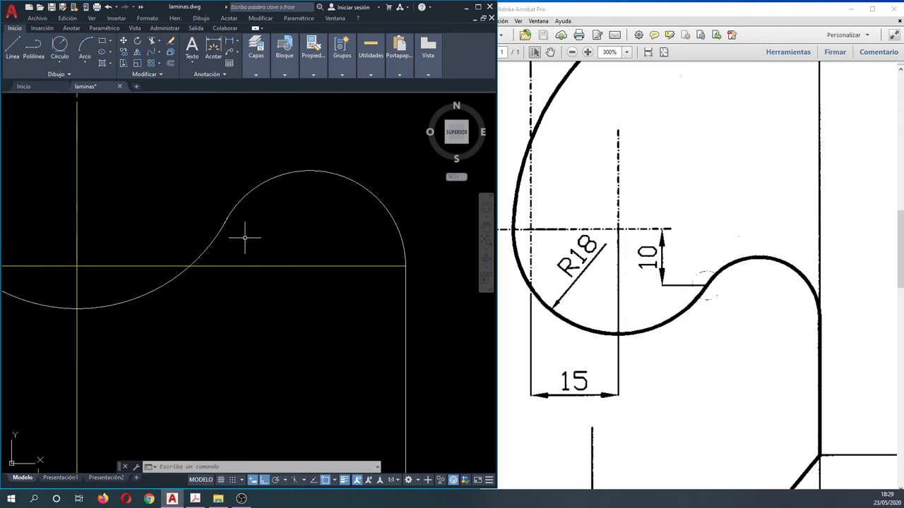
left_click(211, 242)
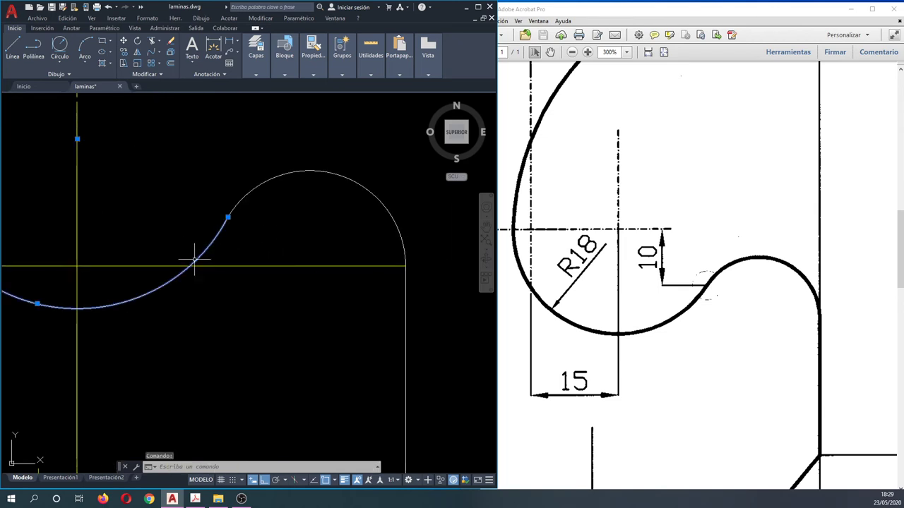
scroll(194, 261, "down", 4)
key("Escape")
key("Escape")
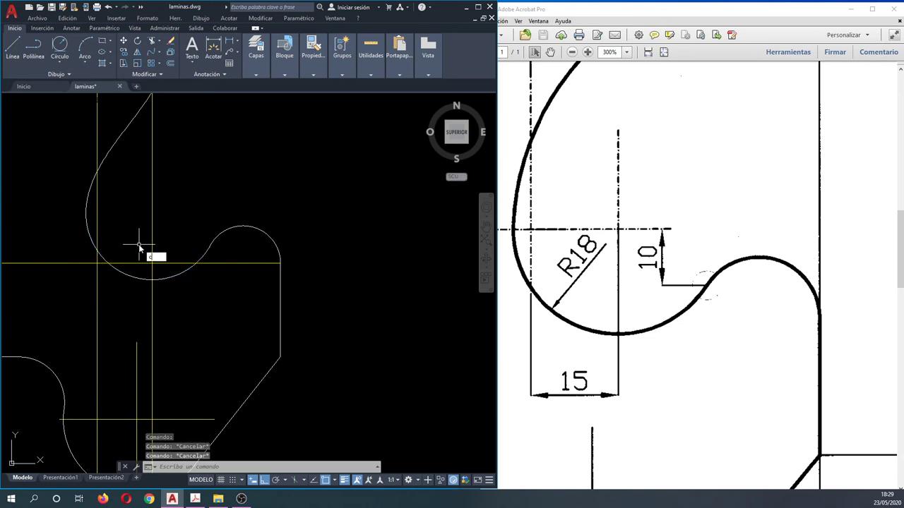
key("Return")
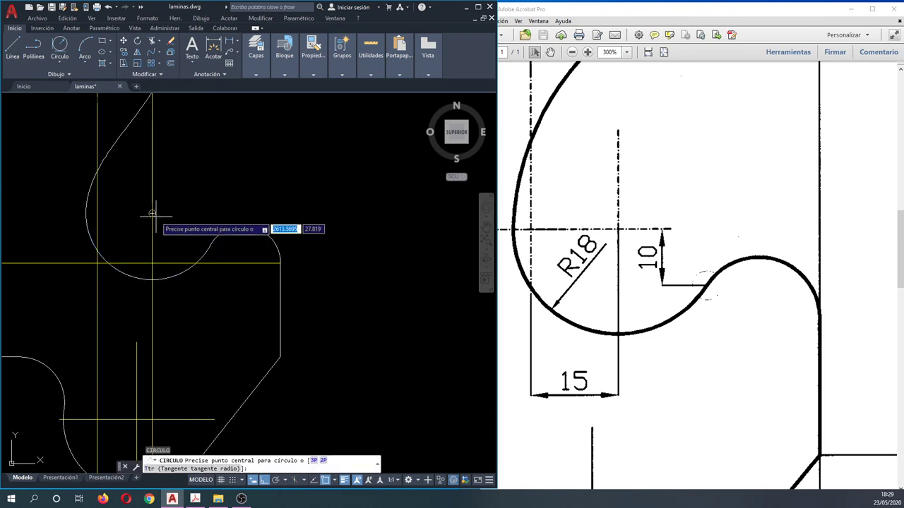
left_click(151, 213)
key("Escape")
type("qa")
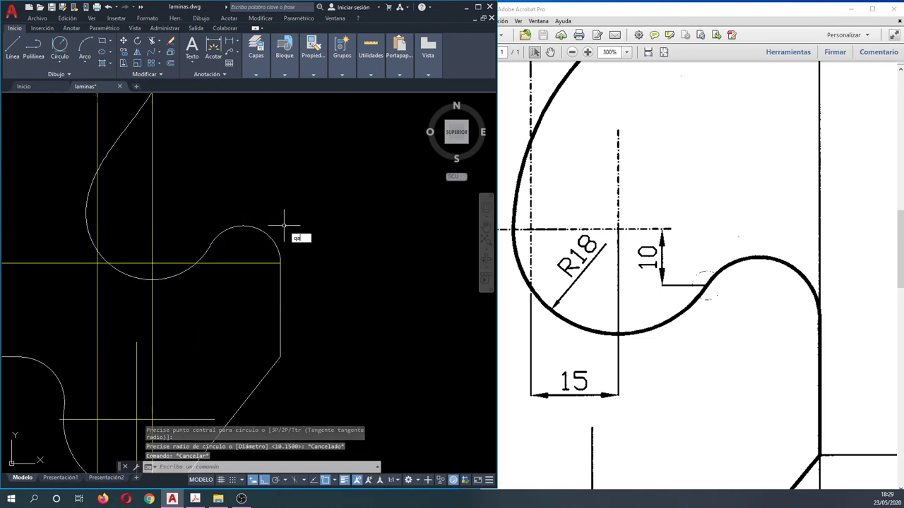
key("Return")
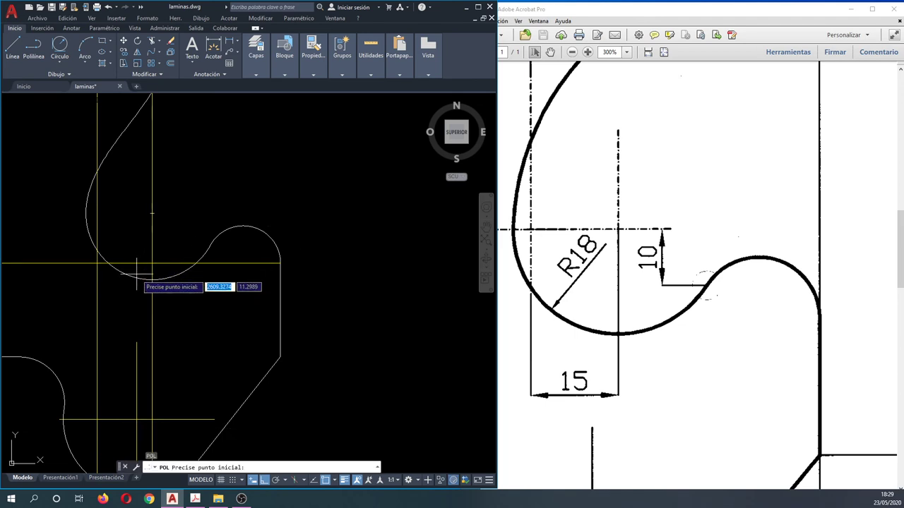
left_click(153, 212)
left_click(373, 212)
key("Return")
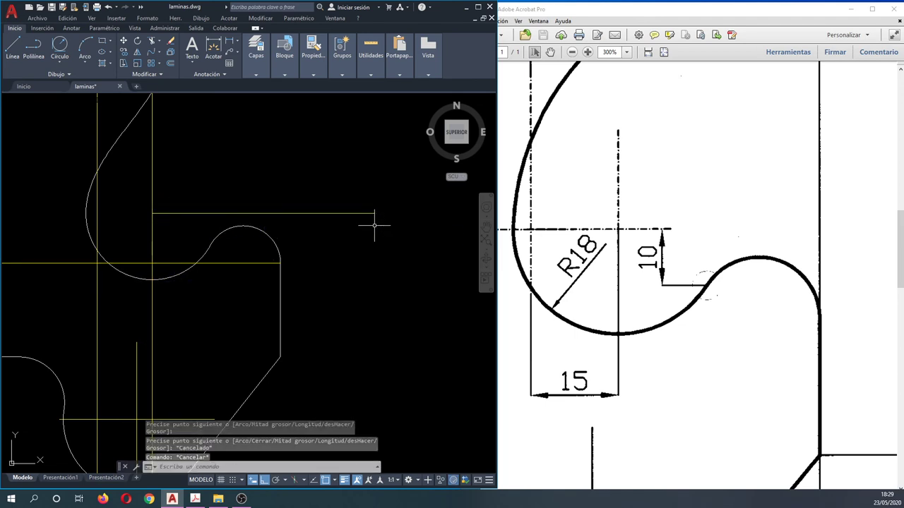
type("d")
key("Return")
left_click(373, 231)
left_click(337, 195)
key("Return")
left_click(359, 170)
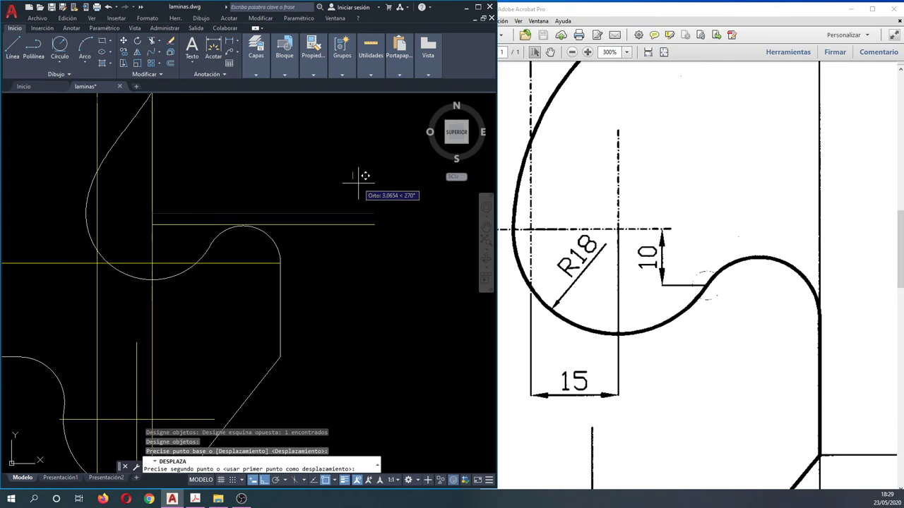
type("10")
key("Return")
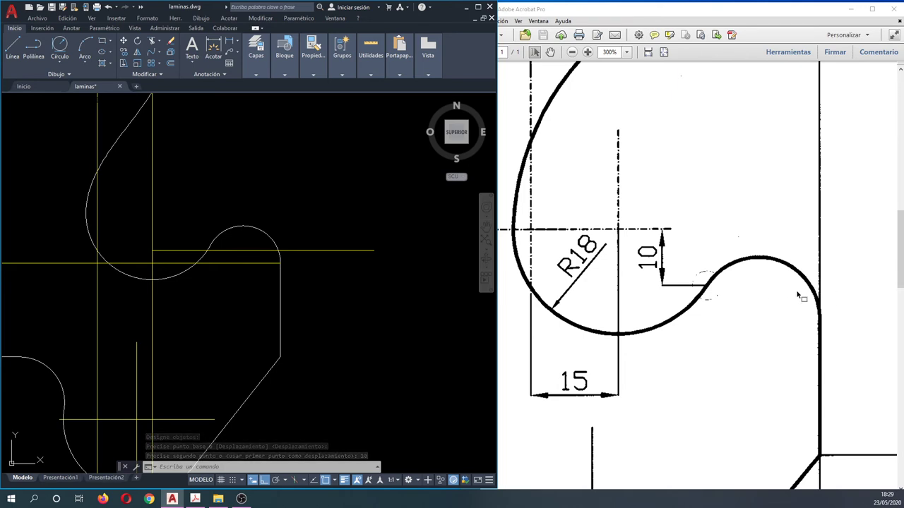
left_click(322, 255)
left_click(292, 236)
key("Delete")
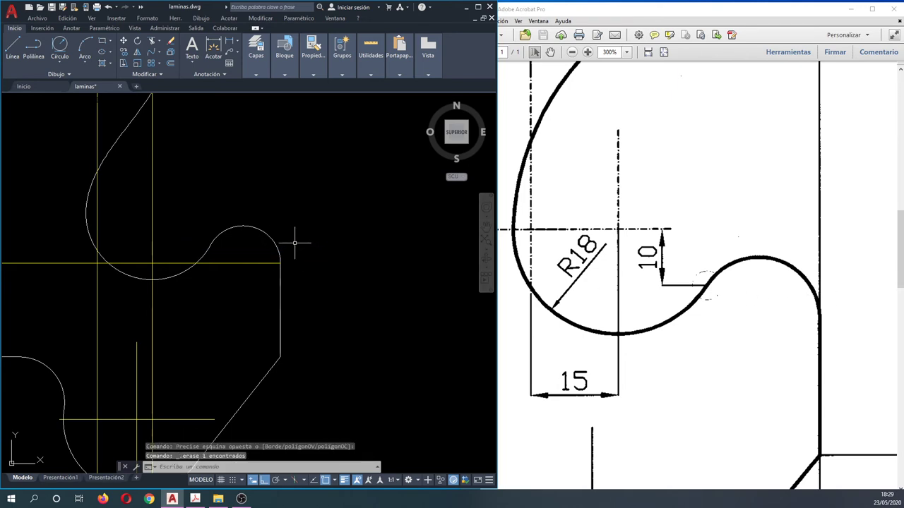
scroll(295, 243, "down", 2)
scroll(318, 254, "down", 2)
scroll(339, 268, "down", 1)
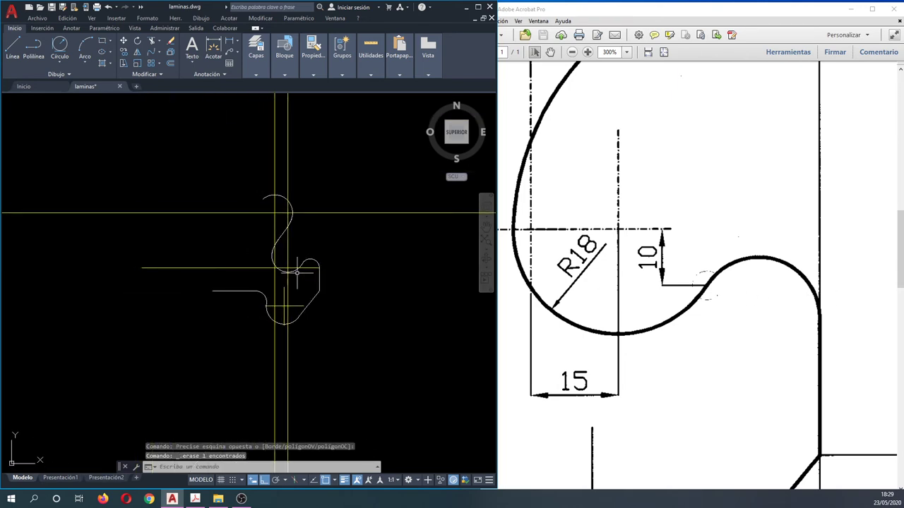
Step: Delete the short stray line
scroll(660, 251, "down", 2, "ctrl")
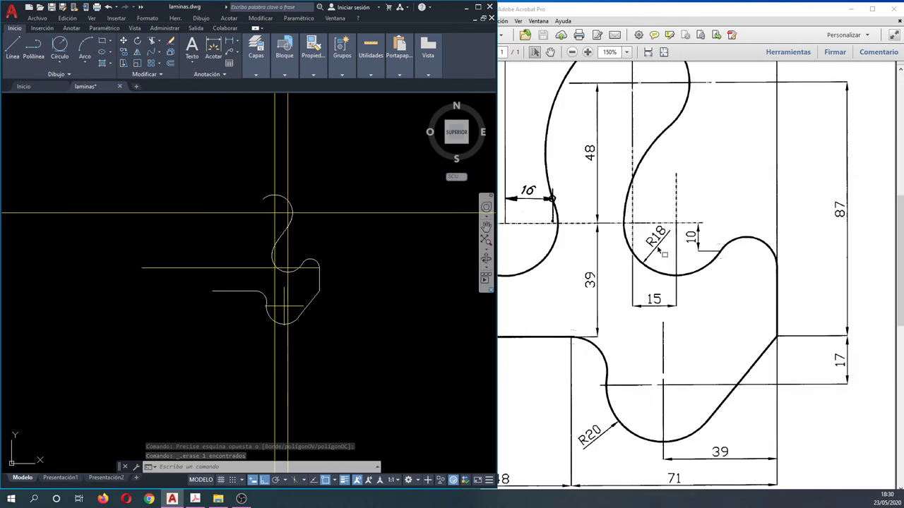
scroll(662, 252, "down", 2, "ctrl")
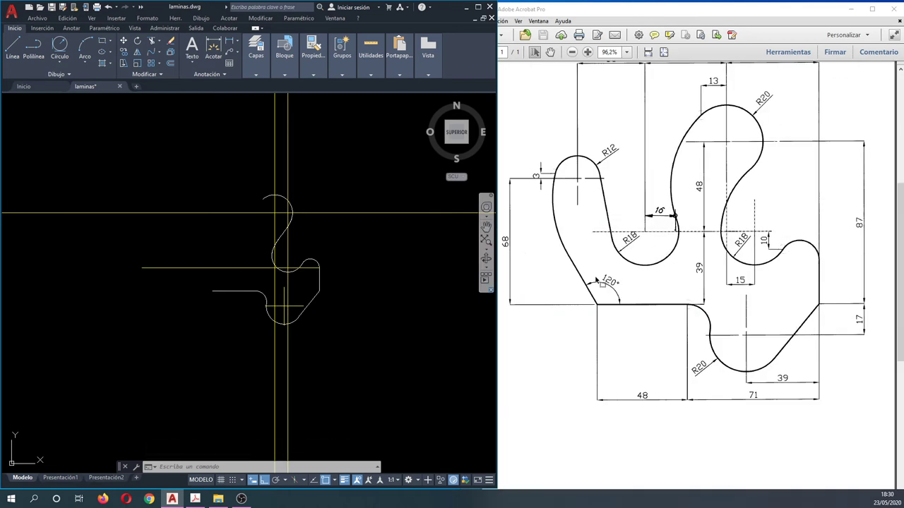
left_click(286, 275)
key("Delete")
key("Escape")
key("Escape")
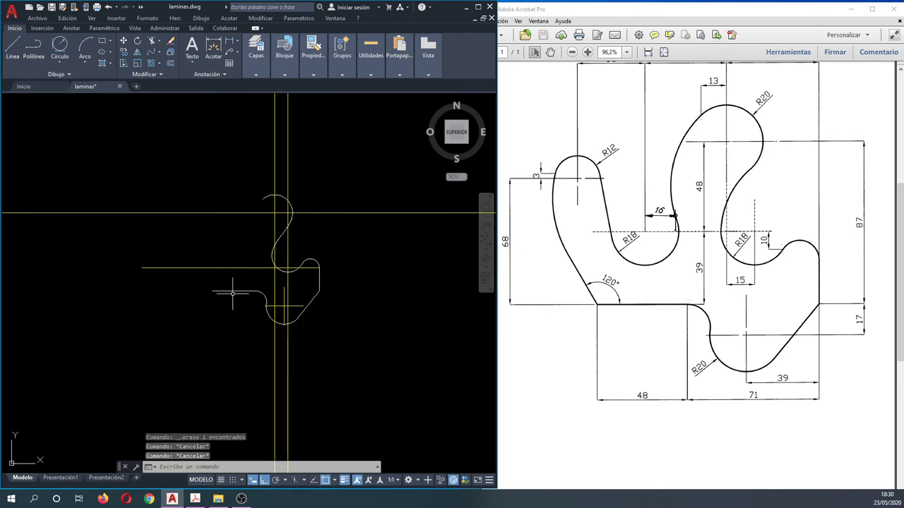
Step: Draw a polyline starting at the bottom edge's left end
scroll(229, 291, "up", 3)
scroll(215, 288, "up", 3)
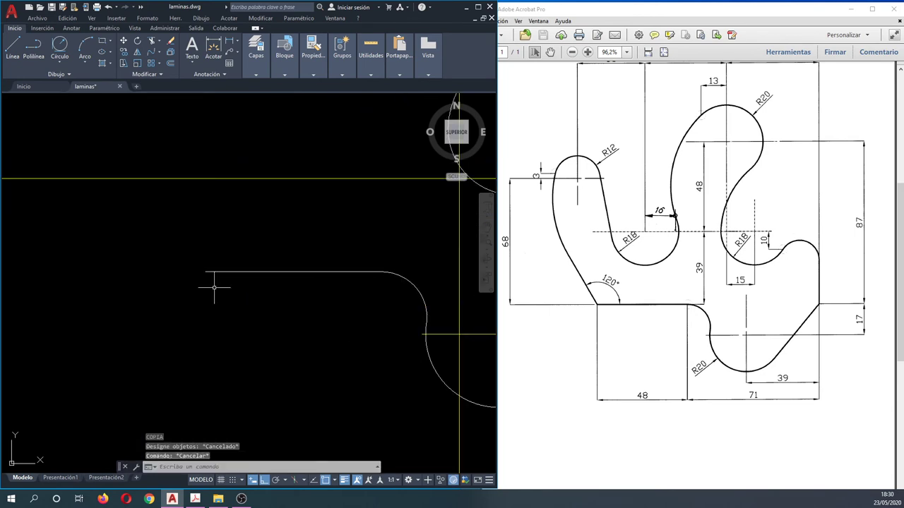
type("pol")
key("Return")
left_click(207, 271)
scroll(292, 272, "down", 2)
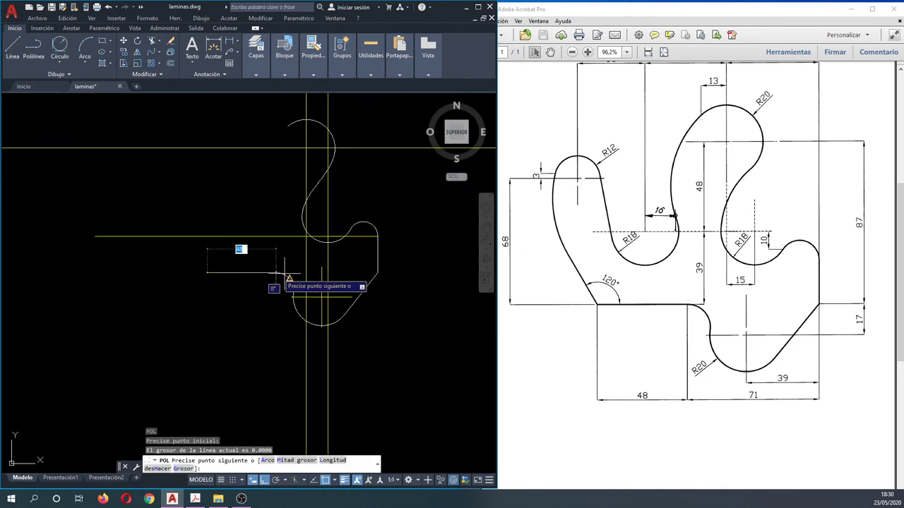
scroll(319, 272, "down", 2)
left_click(311, 258)
key("Escape")
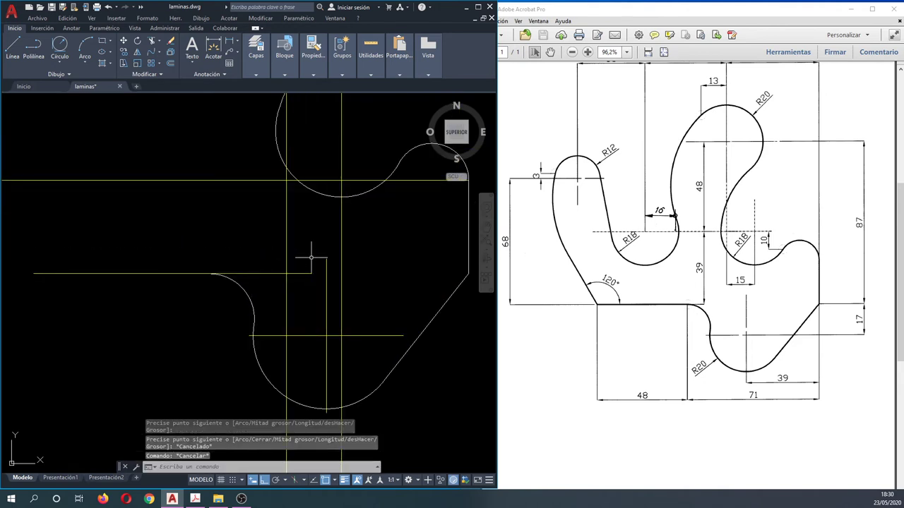
Step: Rotate the new line 120° about its end point with GIRA
type("gi")
key("Return")
left_click(265, 281)
left_click(254, 265)
key("Return")
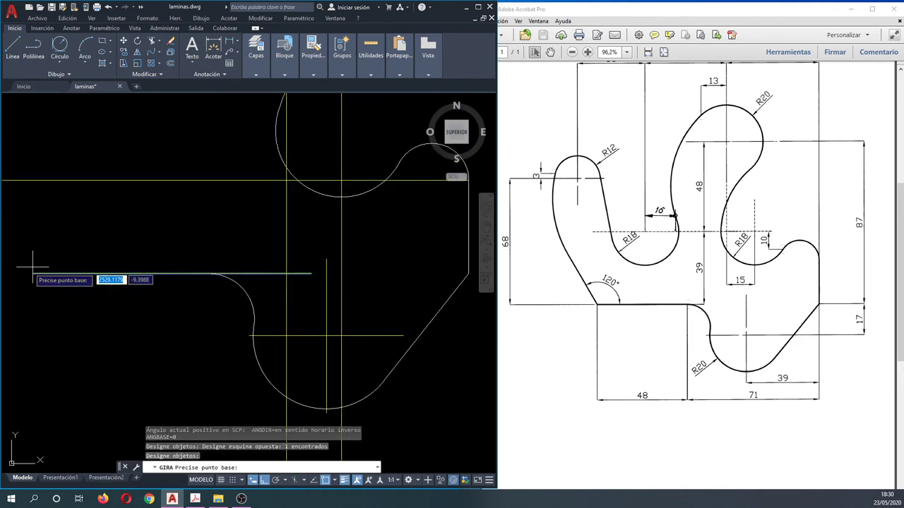
left_click(33, 273)
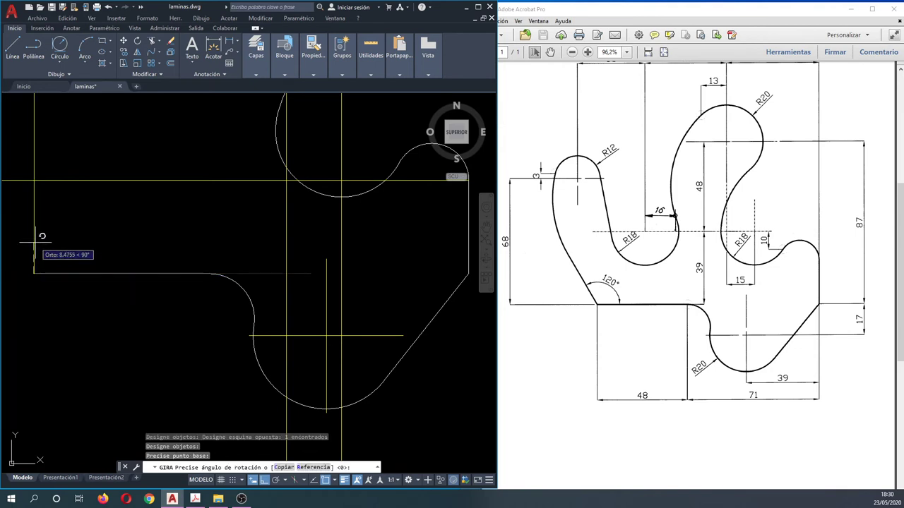
type("120")
key("Return")
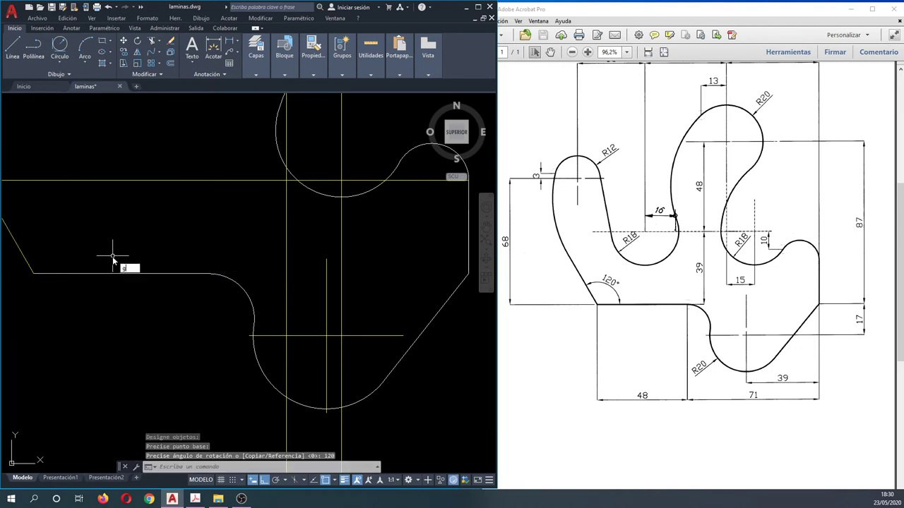
Step: Try copying properties from the base line to the new edge, then cancel
key("Return")
left_click(106, 274)
left_click(42, 256)
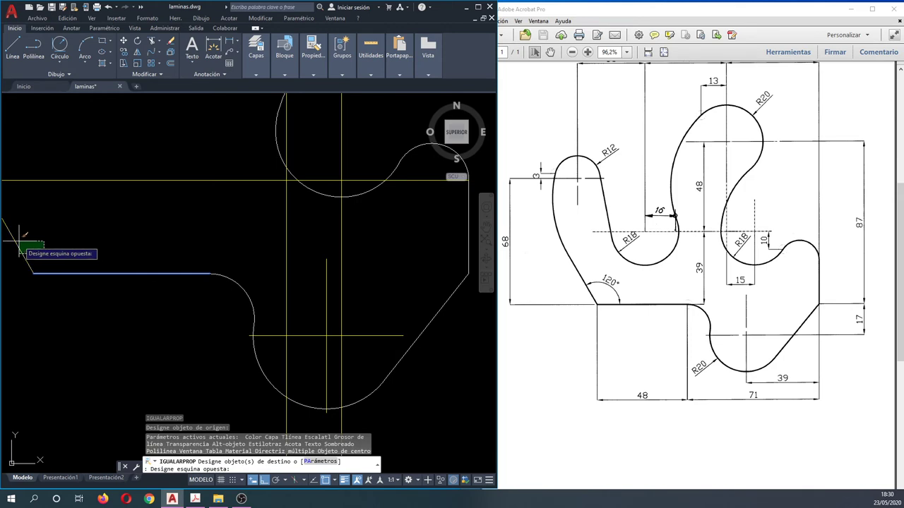
key("Escape")
middle_click_drag(29, 242, 191, 266)
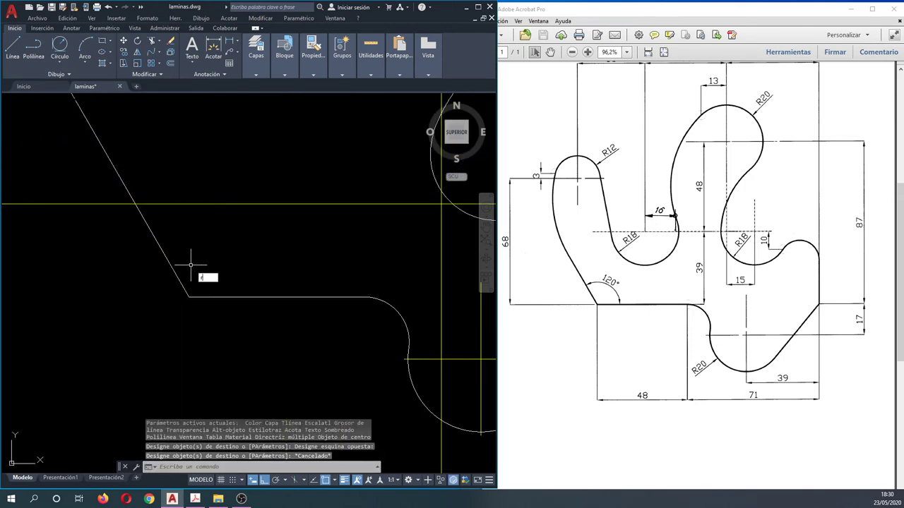
Step: Trim the slanted line where it passes above the horizontal line
type("rr")
key("Return")
left_click_drag(191, 265, 141, 172)
left_click(125, 167)
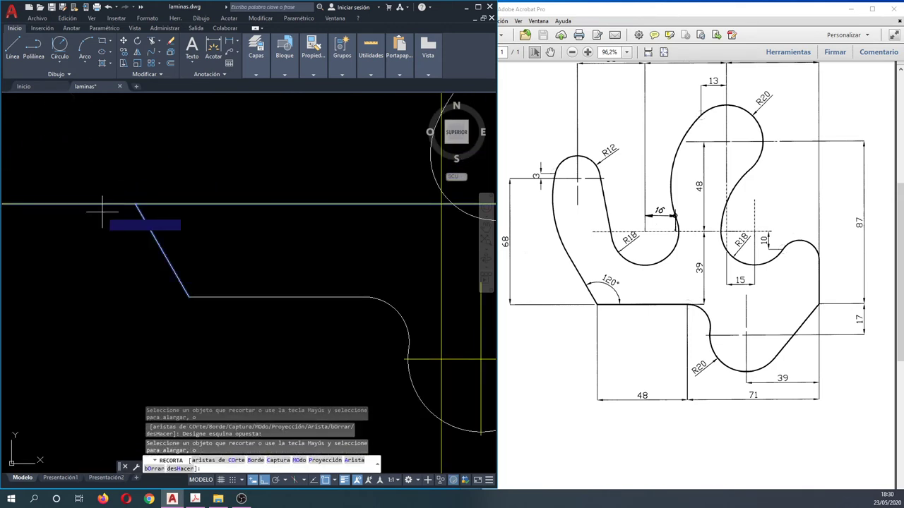
key("Escape")
Step: Delete the horizontal helper line and view the whole profile
left_click(200, 190)
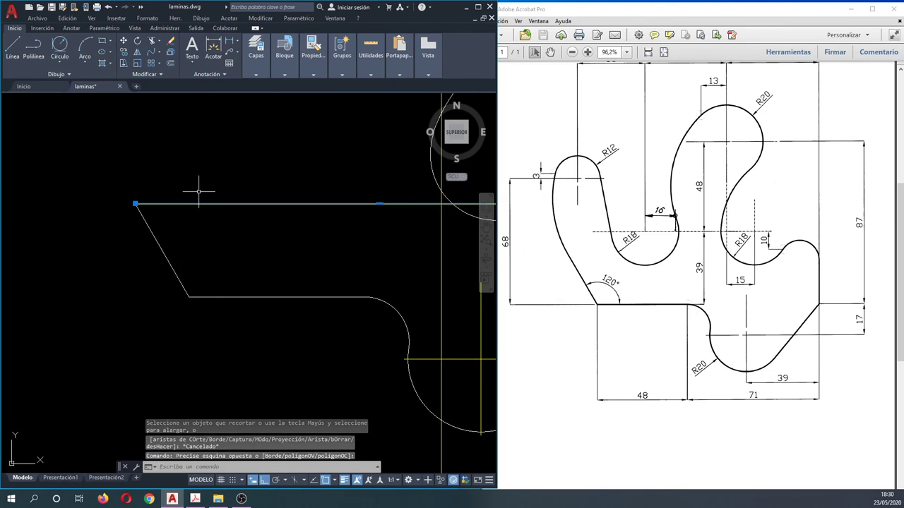
key("Delete")
scroll(105, 258, "down", 3)
middle_click_drag(181, 256, 172, 265)
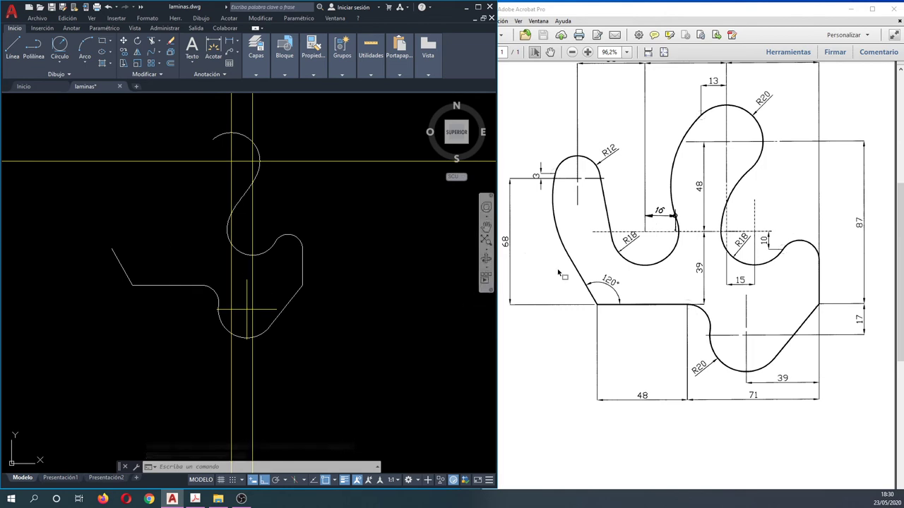
scroll(611, 280, "up", 2)
scroll(611, 281, "up", 1)
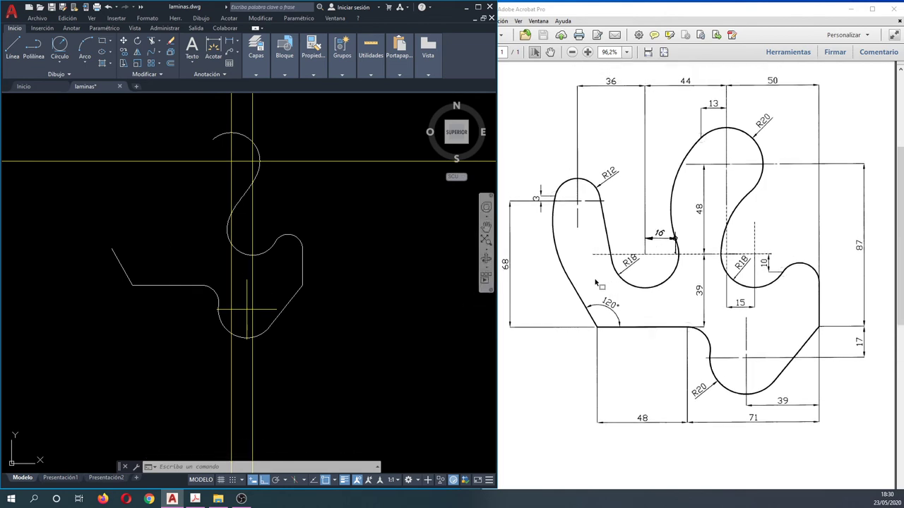
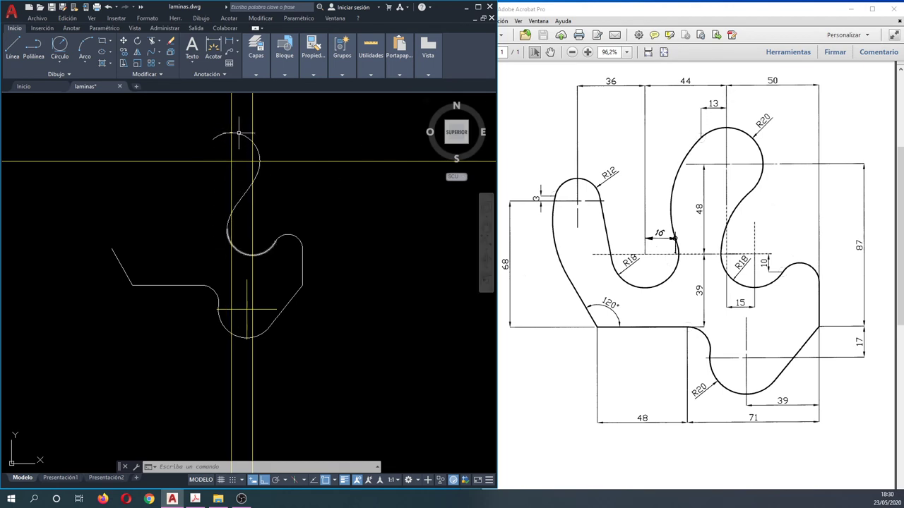
Step: Delete the extra vertical construction line
left_click(267, 115)
left_click(249, 107)
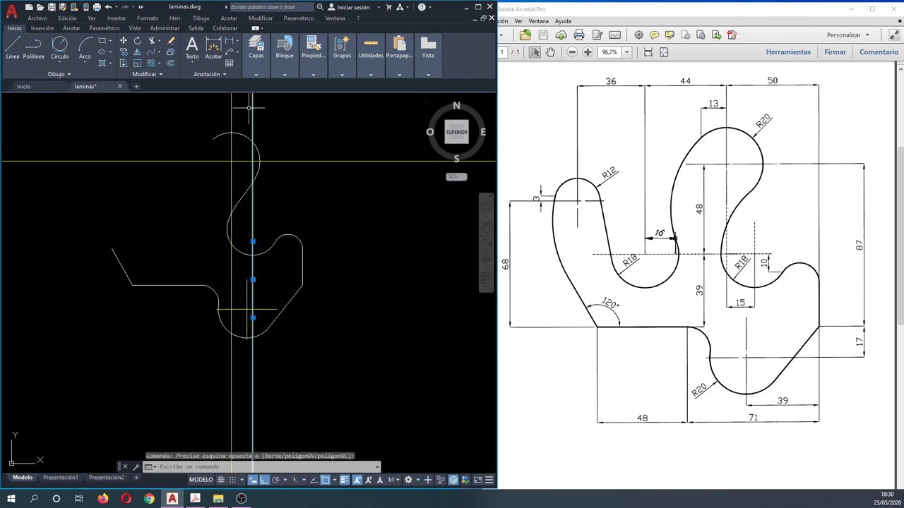
key("Delete")
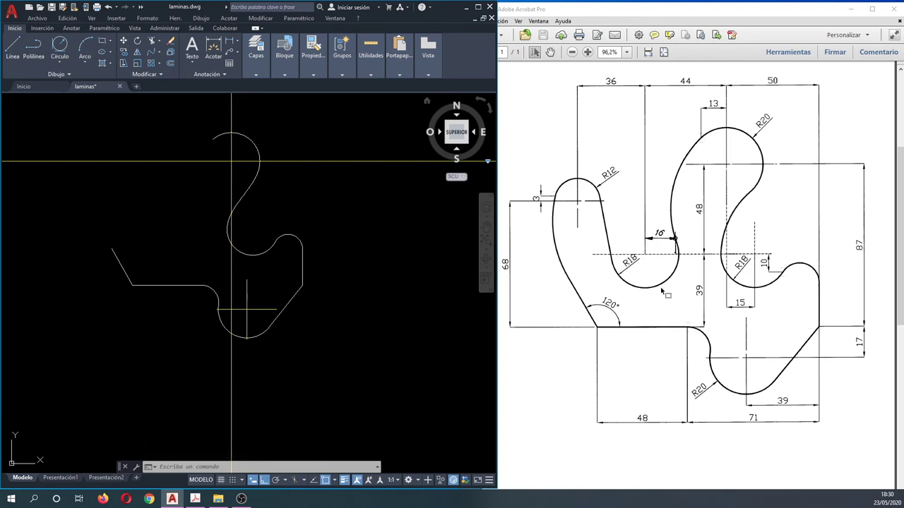
Step: Copy a vertical construction line 44 units to the left
type("co")
key("Return")
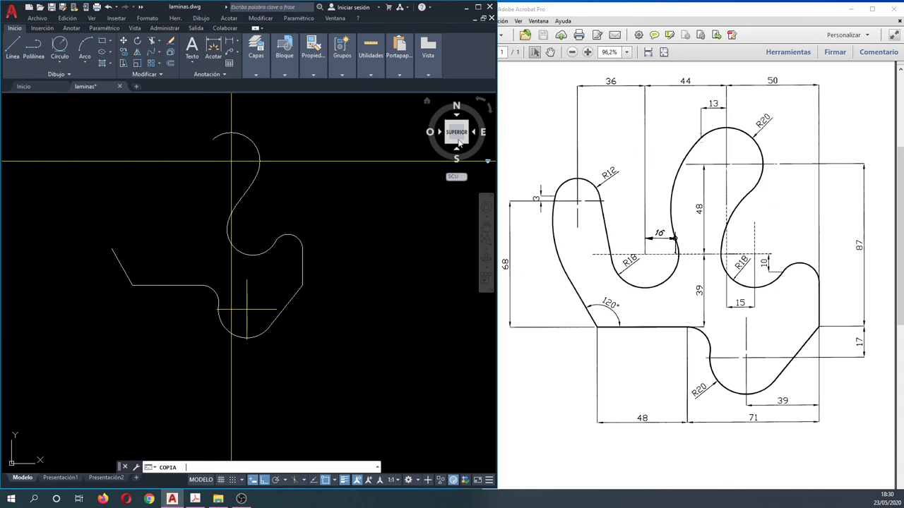
left_click(243, 117)
left_click(222, 120)
key("Return")
left_click(187, 190)
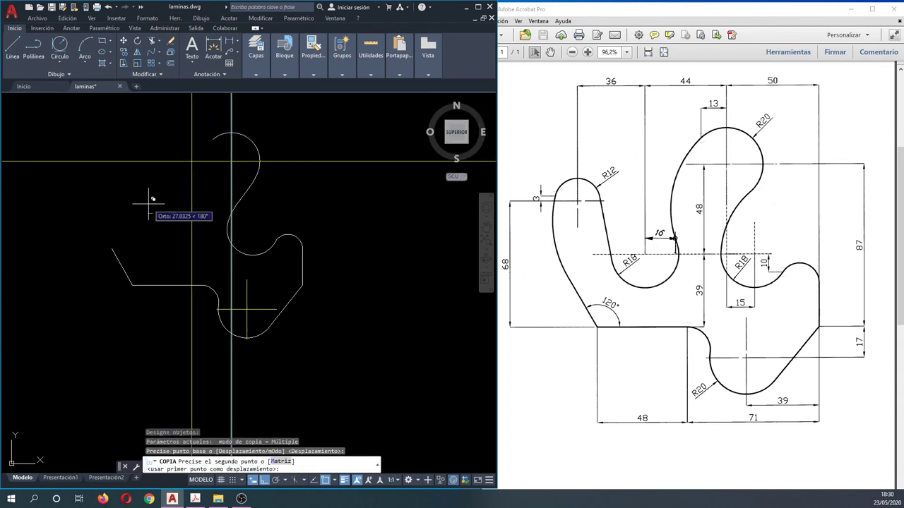
type("44")
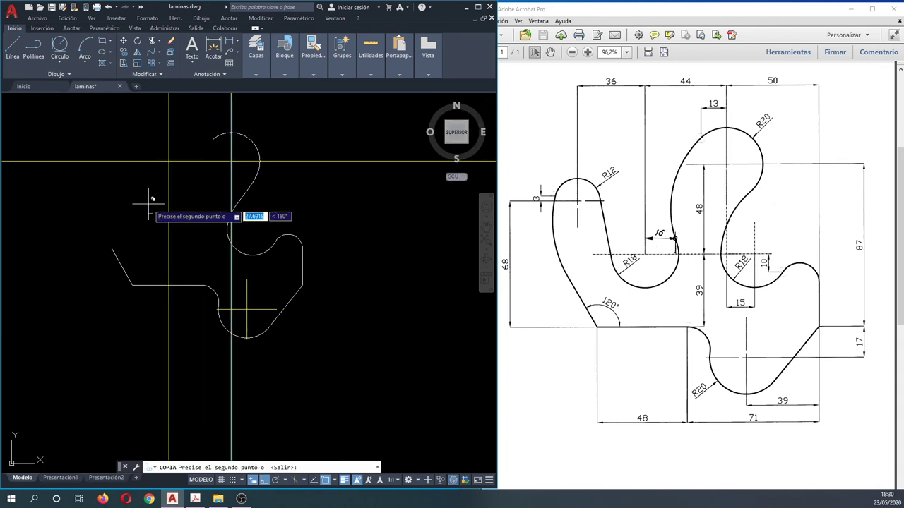
key("Return")
key("Escape")
Step: Draw a radius-18 circle centred on the construction-line intersection
type("ol")
key("Return")
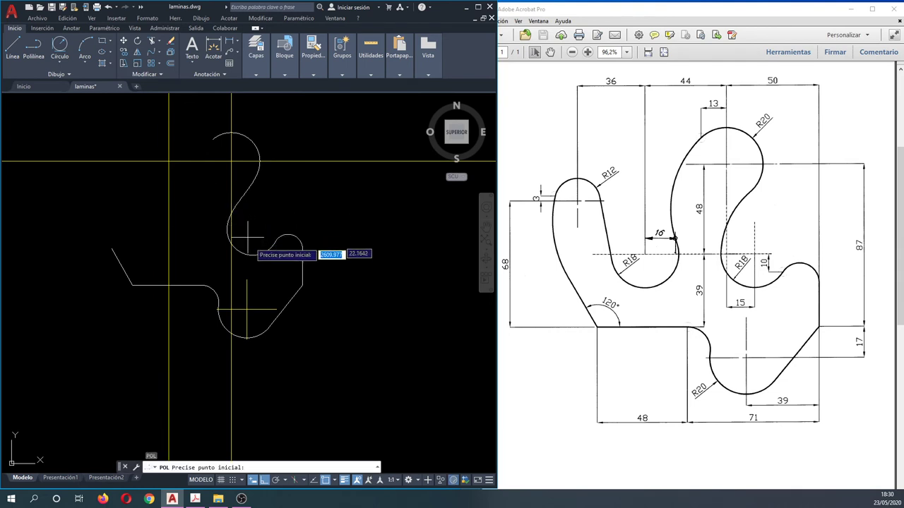
left_click(252, 230)
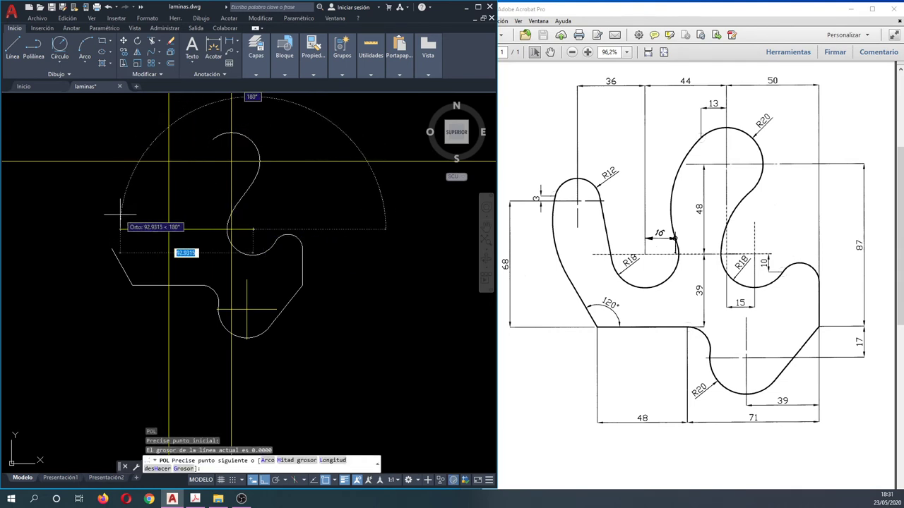
key("Escape")
key("Escape")
key("Escape")
key("Return")
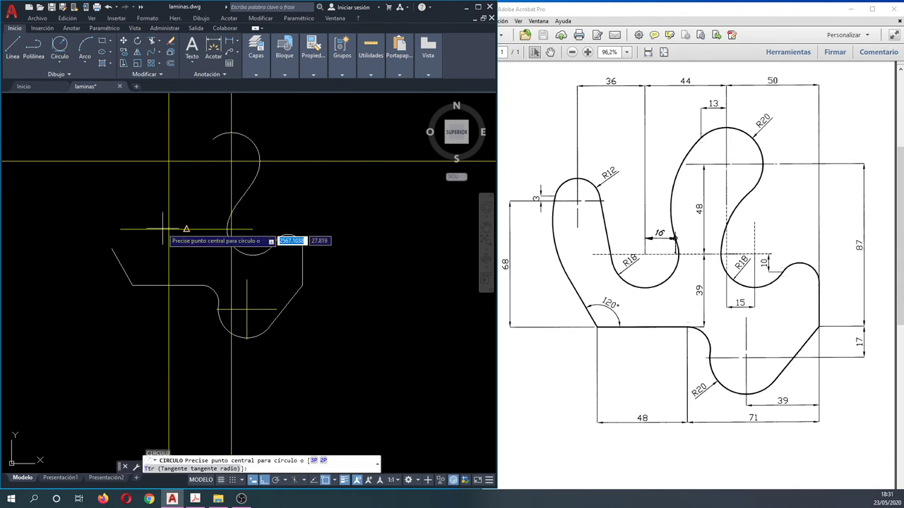
left_click(169, 229)
type("18")
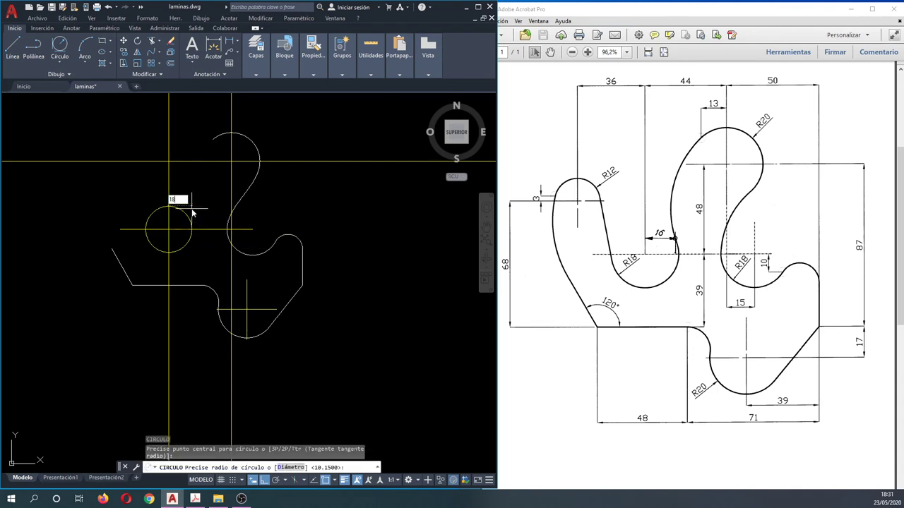
key("Return")
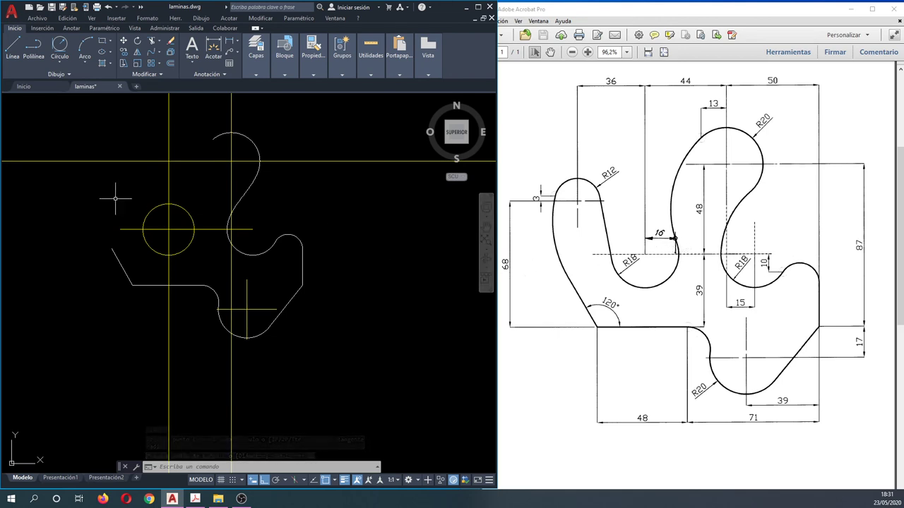
type("co")
key("Return")
Step: Copy a vertical construction line to the right of the circle centre
left_click(169, 185)
key("Return")
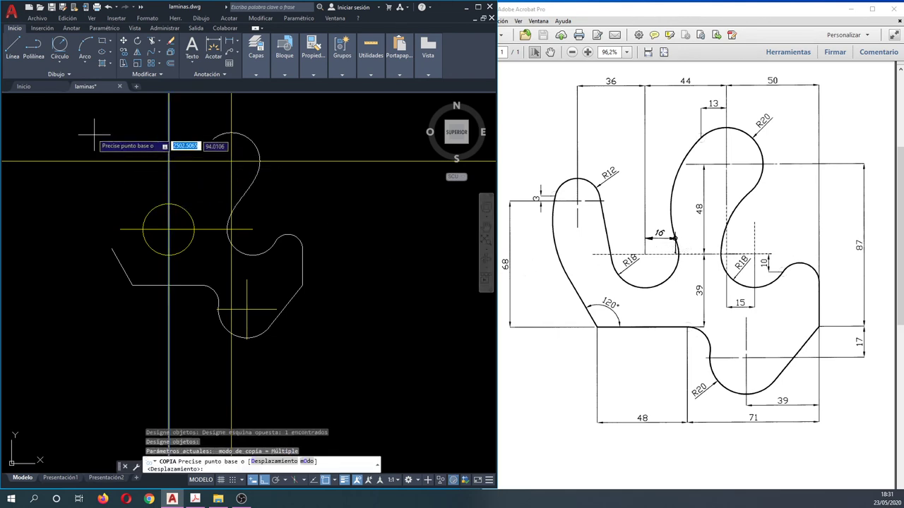
left_click(92, 138)
type("16")
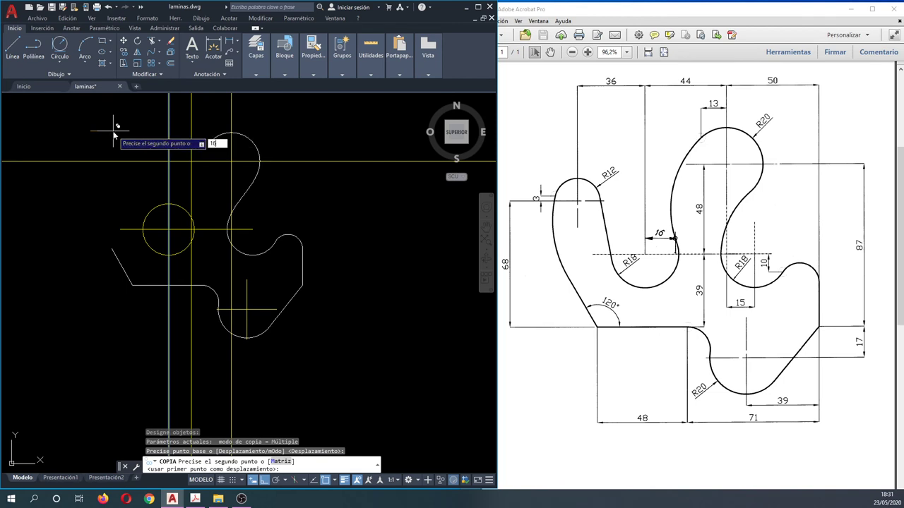
left_click(113, 131)
key("Escape")
key("Escape")
key("Escape")
Step: Try matching the bottom horizontal line's properties onto the lines near the circle
type("rr")
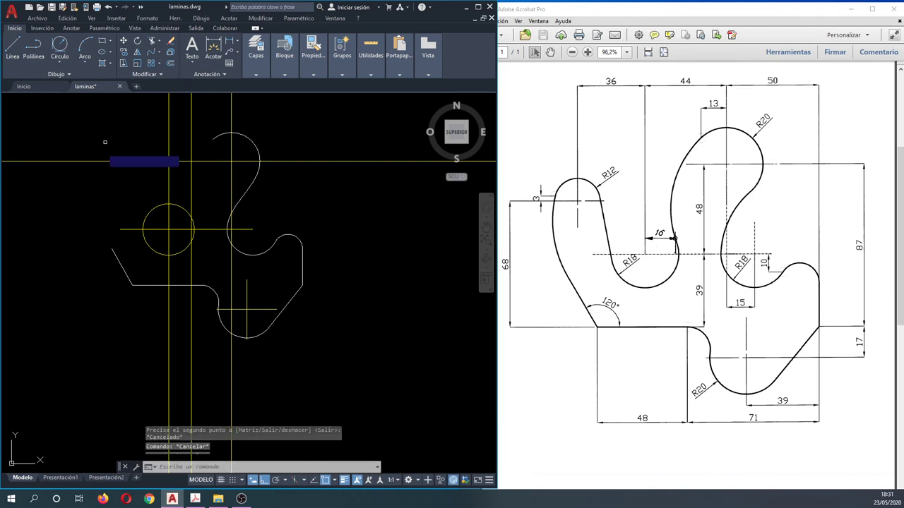
key("Return")
scroll(150, 236, "up", 2)
key("Escape")
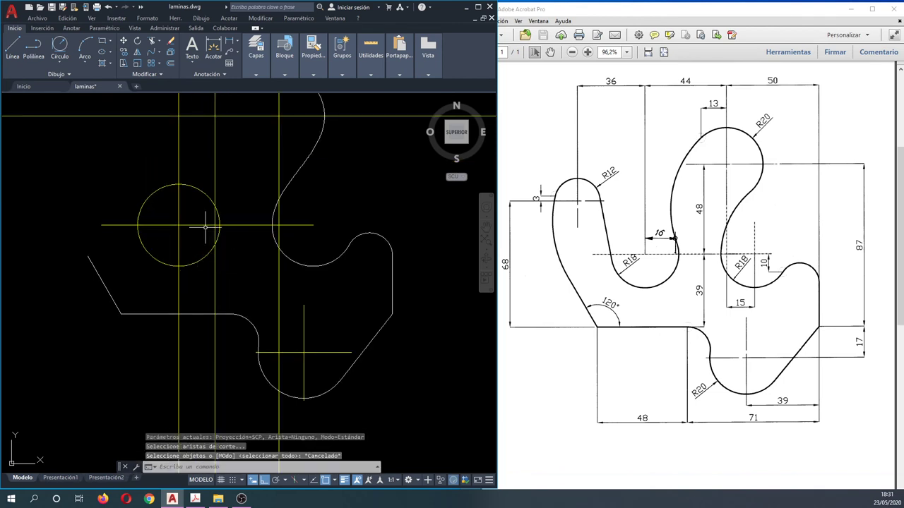
key("Return")
left_click(189, 314)
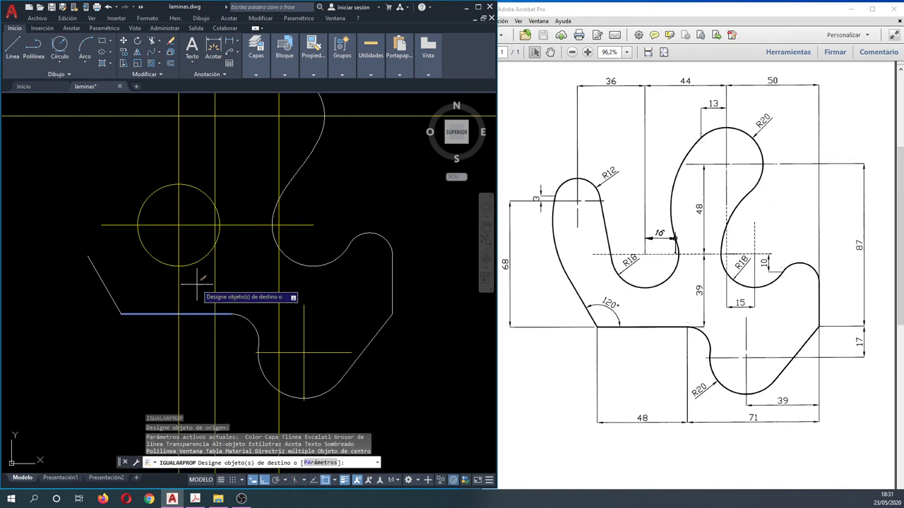
left_click_drag(184, 261, 207, 193)
key("Escape")
key("Escape")
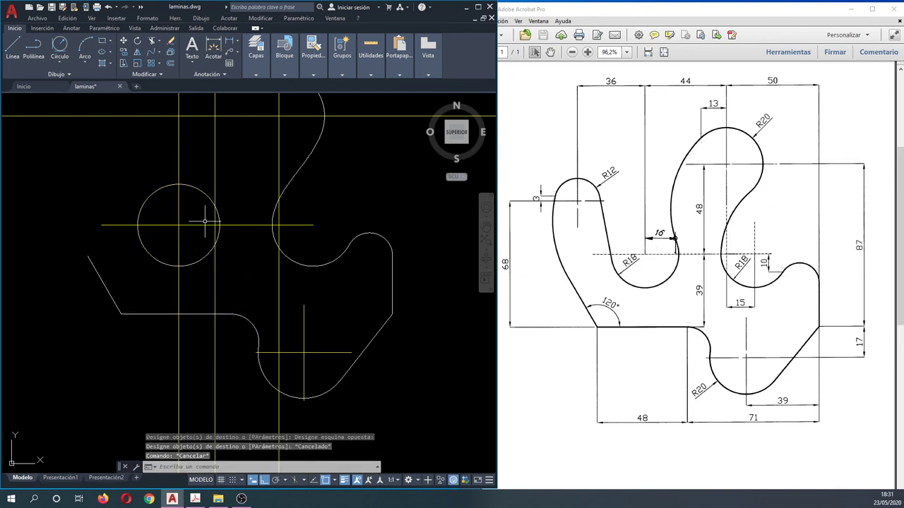
Step: Trim away the R18 circle's upper arc, leaving its lower half
type("rr")
key("Return")
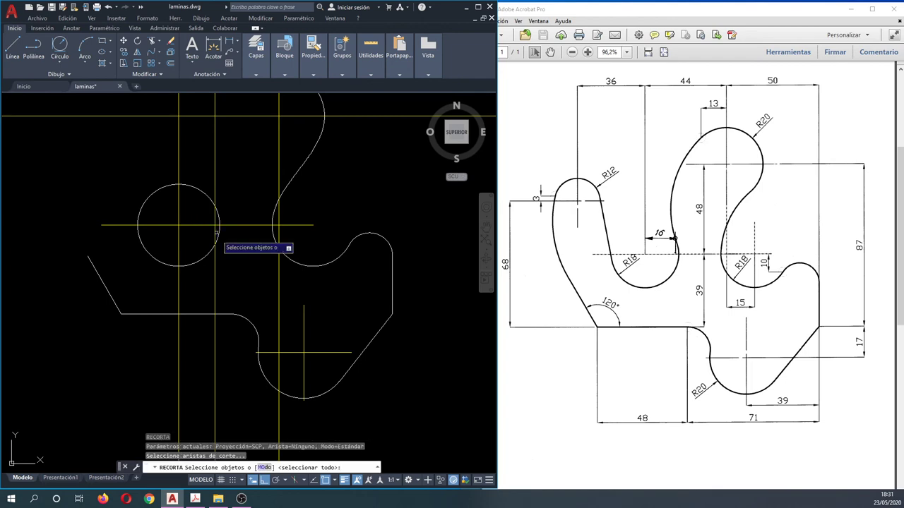
left_click(237, 262)
left_click(125, 171)
key("Return")
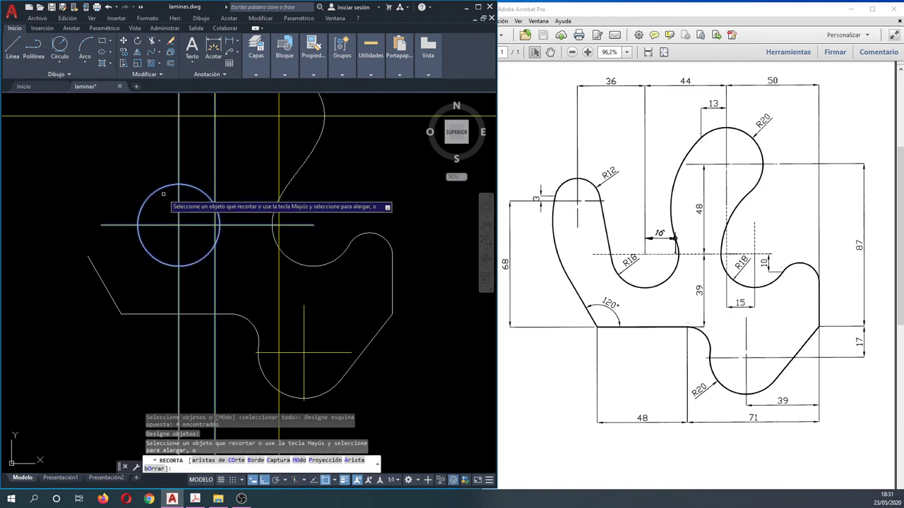
left_click(152, 179)
left_click(199, 189)
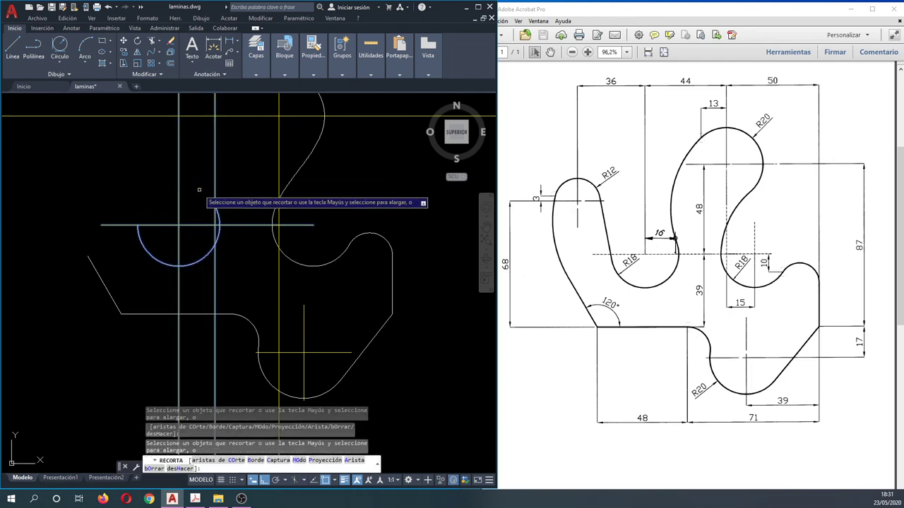
key("Escape")
key("Escape")
scroll(190, 210, "down", 2)
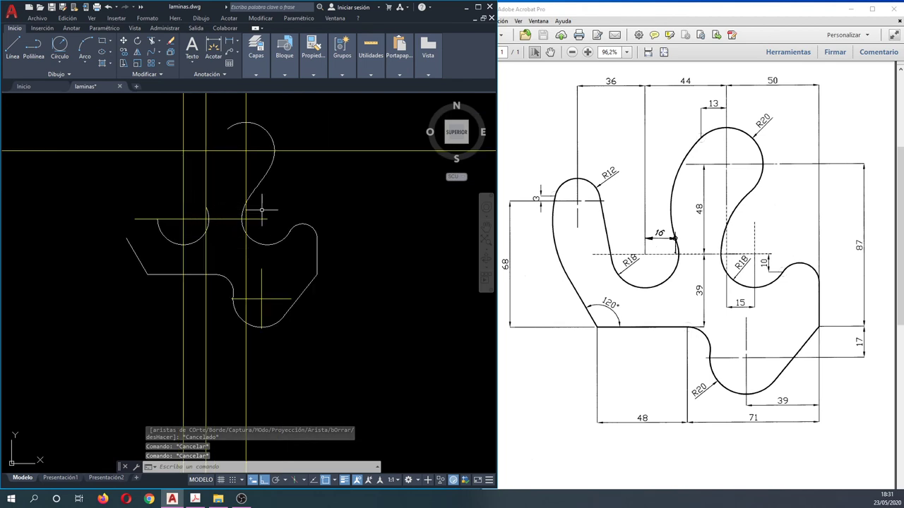
scroll(350, 243, "down", 2)
middle_click_drag(245, 204, 254, 221)
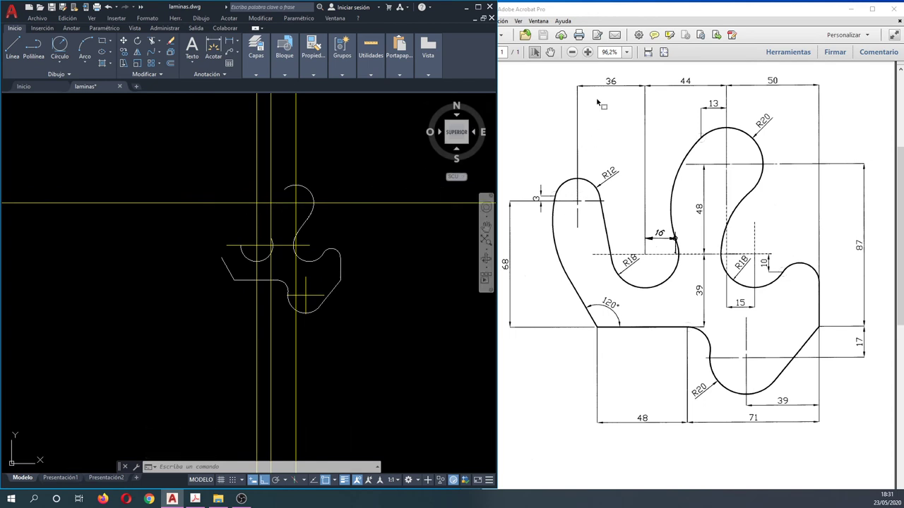
Step: Copy a vertical construction line 36 units to the left
key("Escape")
type("c")
key("Return")
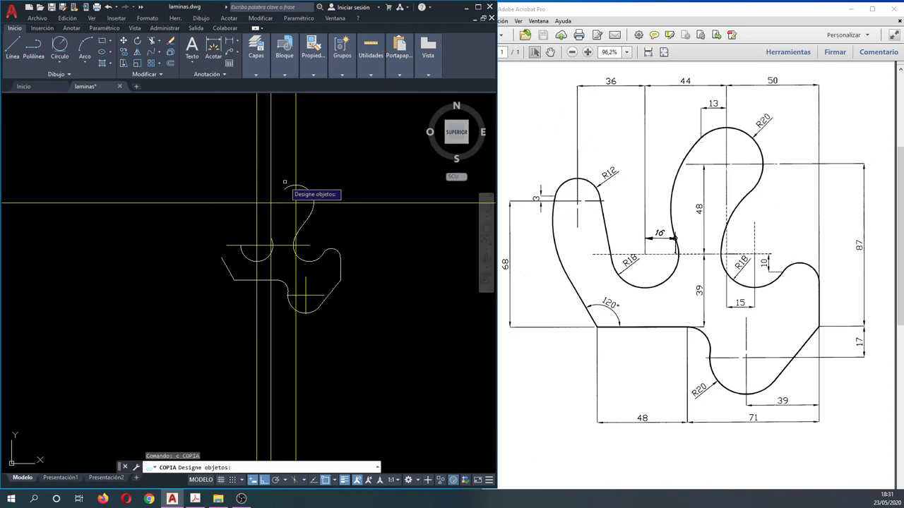
left_click(265, 166)
left_click(240, 144)
key("Return")
left_click(230, 144)
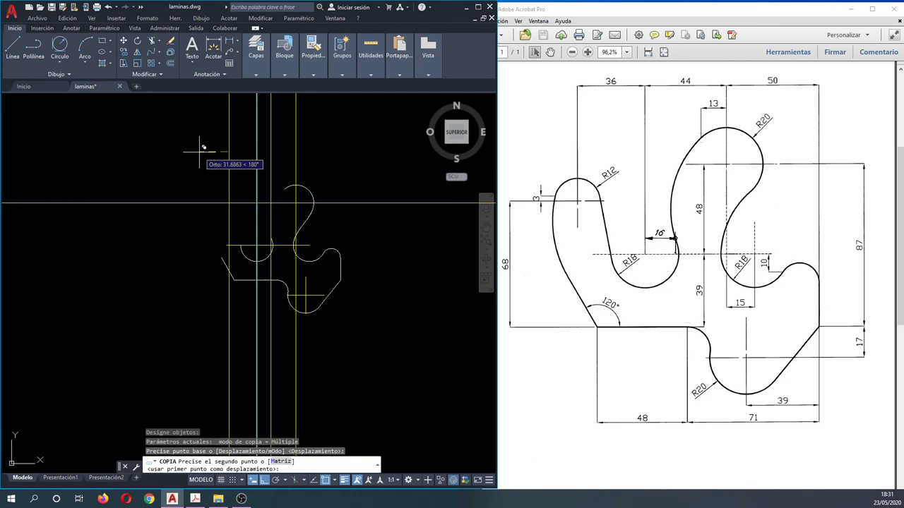
type("36")
key("Return")
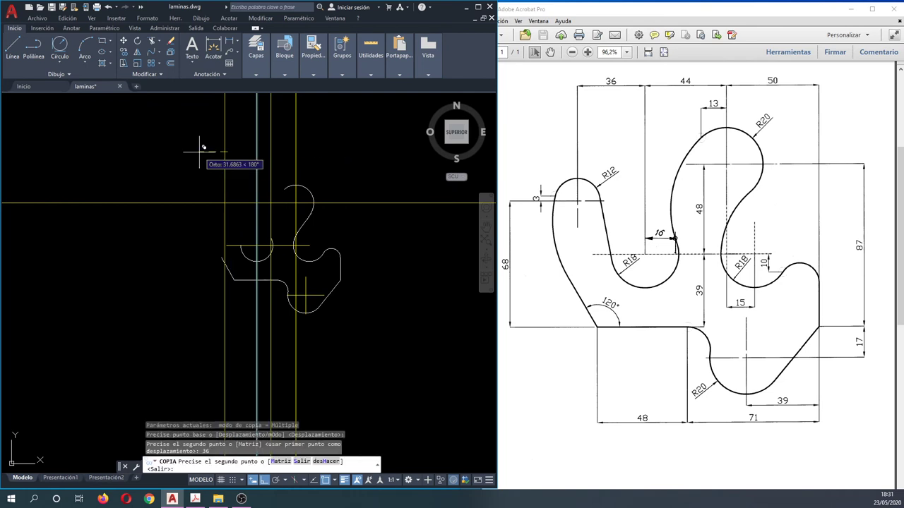
key("Escape")
key("Escape")
key("Escape")
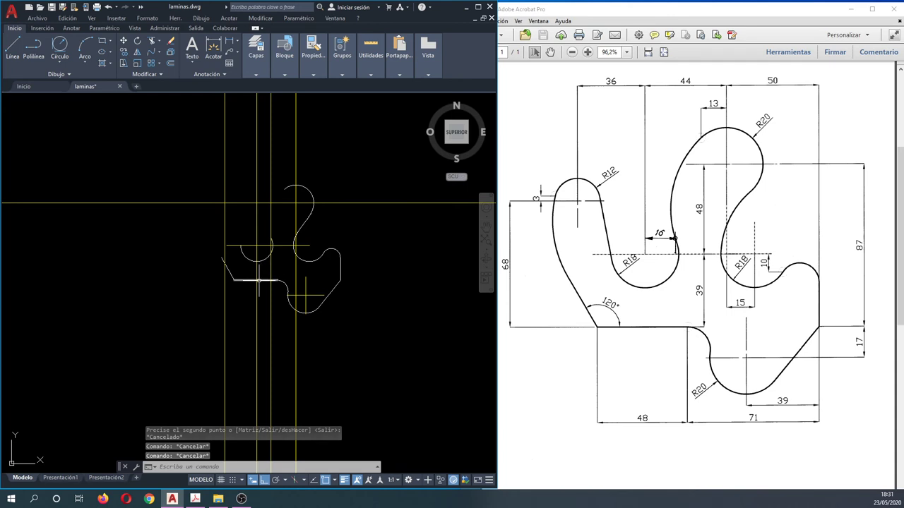
Step: Draw a short slanted polyline edge from the profile's base
type("pol")
key("Return")
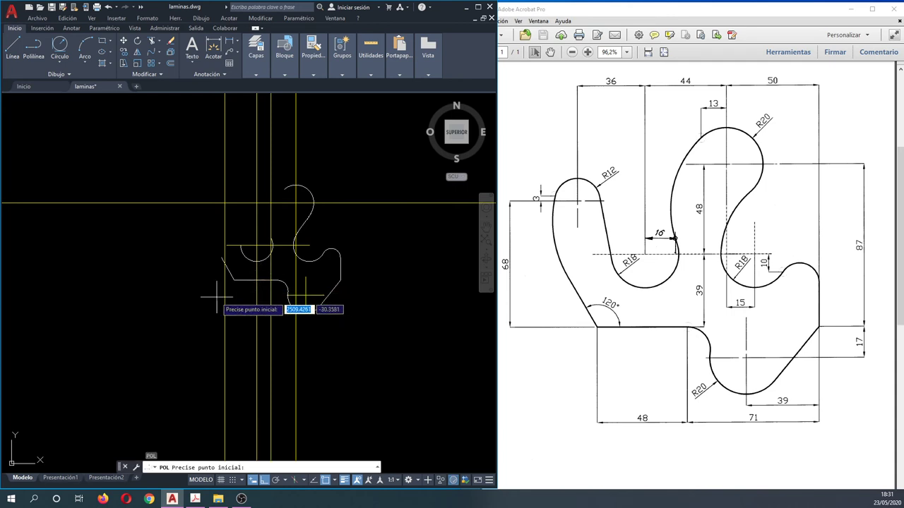
left_click(233, 280)
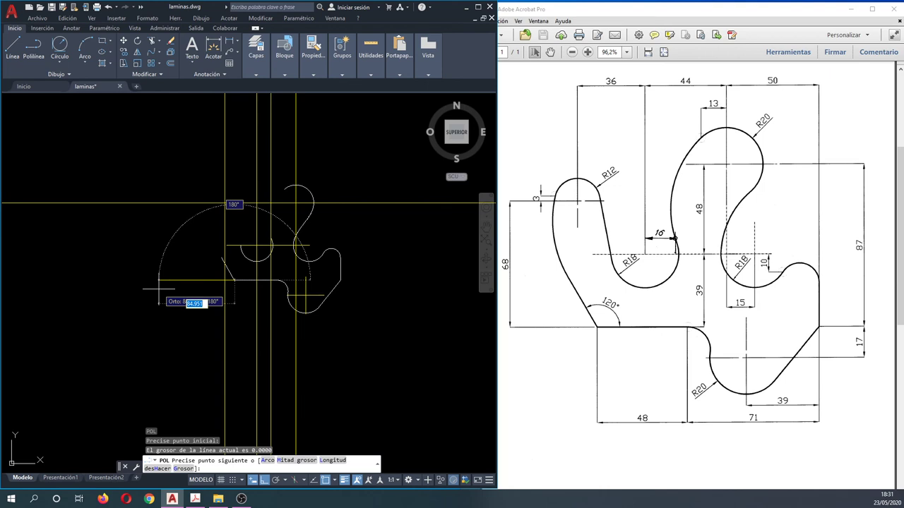
left_click(178, 253)
key("Escape")
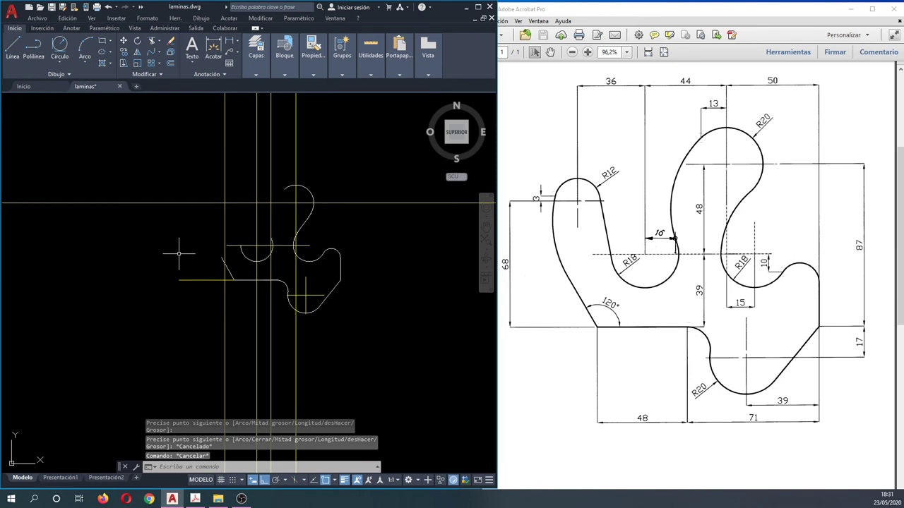
Step: Delete an unneeded horizontal construction line
type("m")
key("Return")
left_click(195, 274)
left_click(226, 288)
key("Return")
left_click(146, 308)
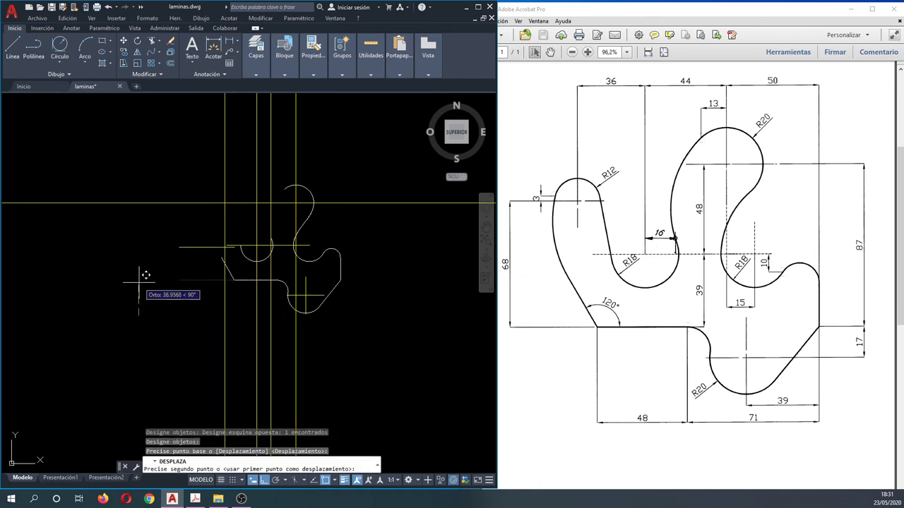
key("Escape")
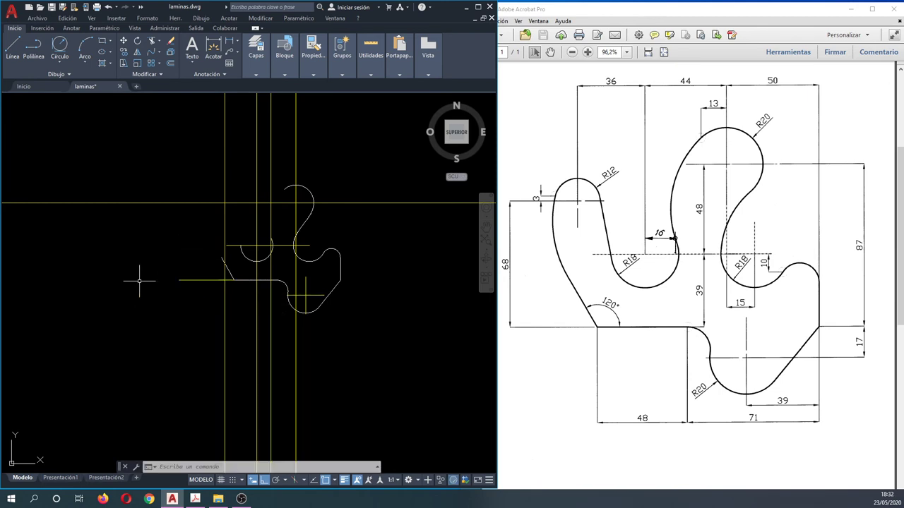
left_click(140, 233)
left_click(110, 194)
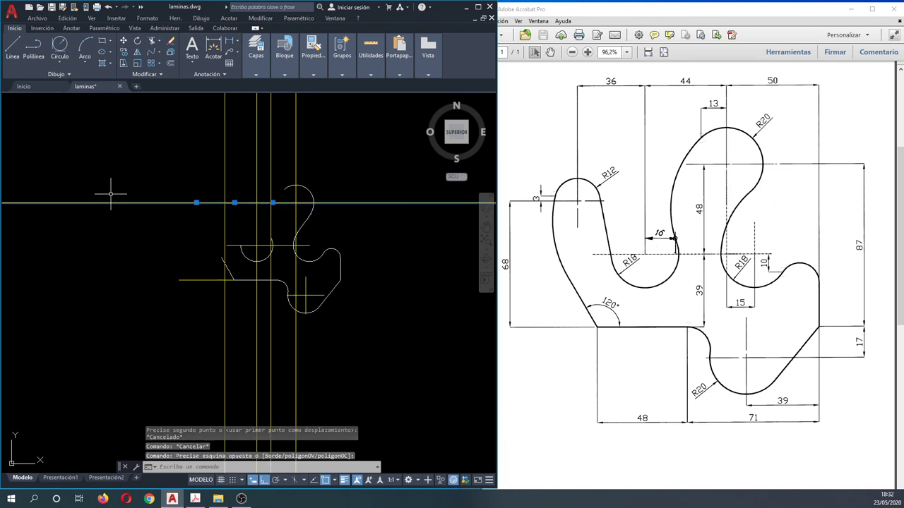
key("Delete")
Step: Move the horizontal construction line 68 units up
type("m")
key("Return")
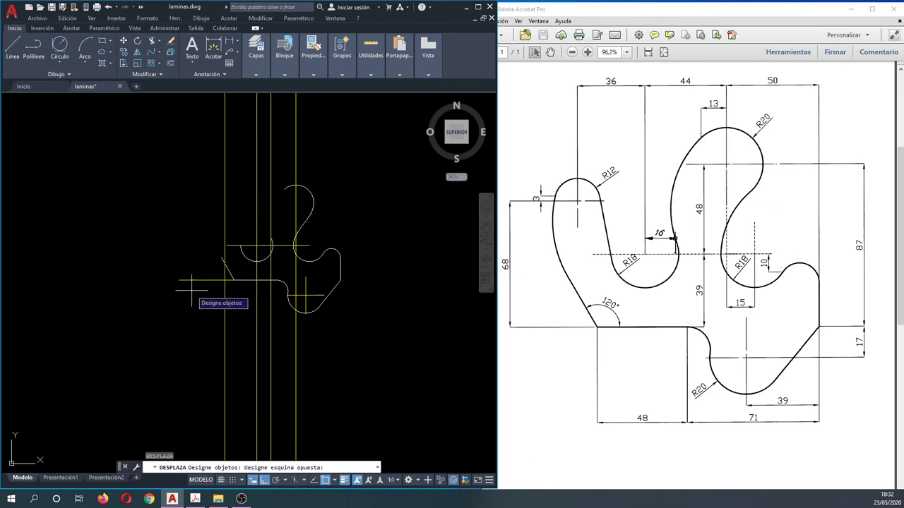
left_click(198, 289)
left_click(149, 247)
key("Return")
left_click(155, 263)
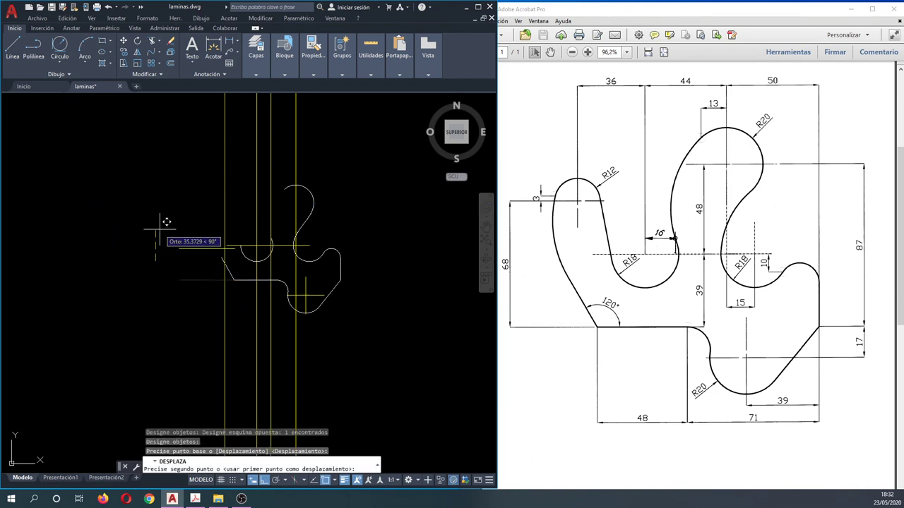
type("68")
key("Return")
key("Escape")
key("Escape")
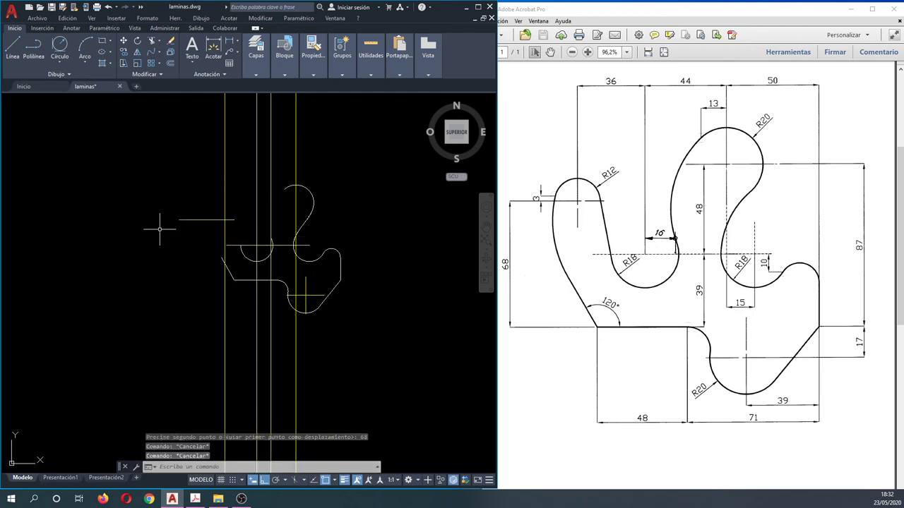
type("cc")
Step: Draw a radius-12 circle on the construction-line intersection
key("Return")
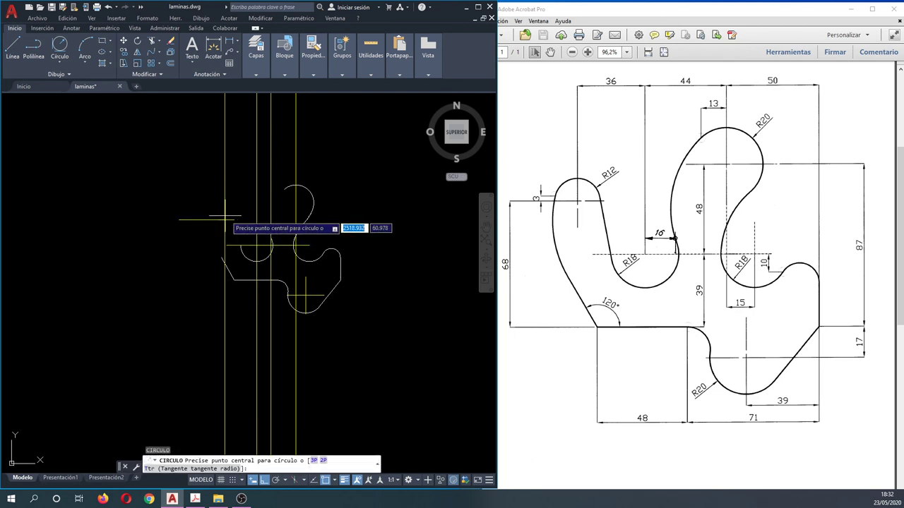
left_click(225, 220)
type("12")
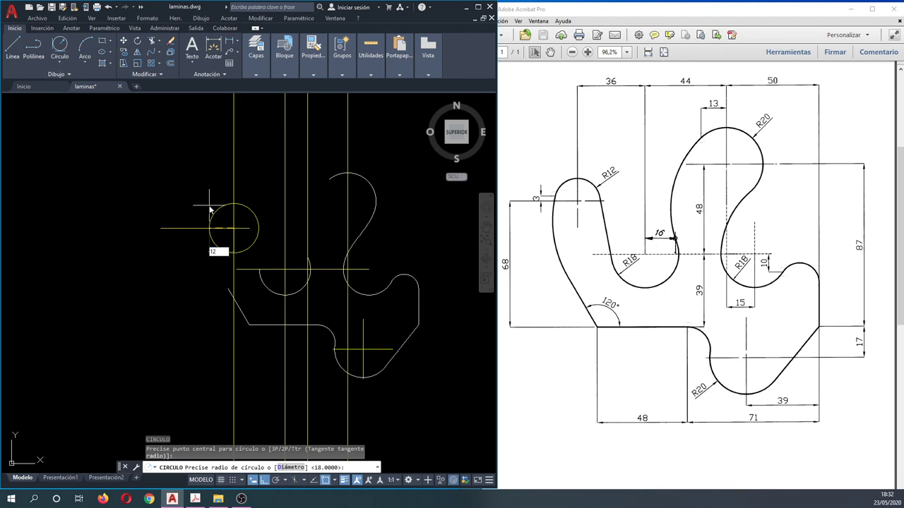
key("Return")
key("Escape")
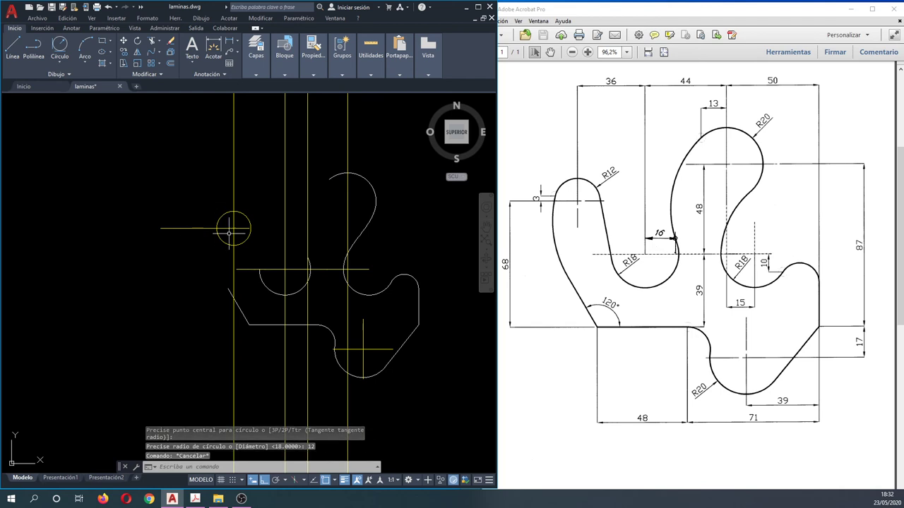
Step: Move a horizontal construction line to a new position
scroll(218, 240, "up", 4)
type("m")
key("Return")
left_click(162, 210)
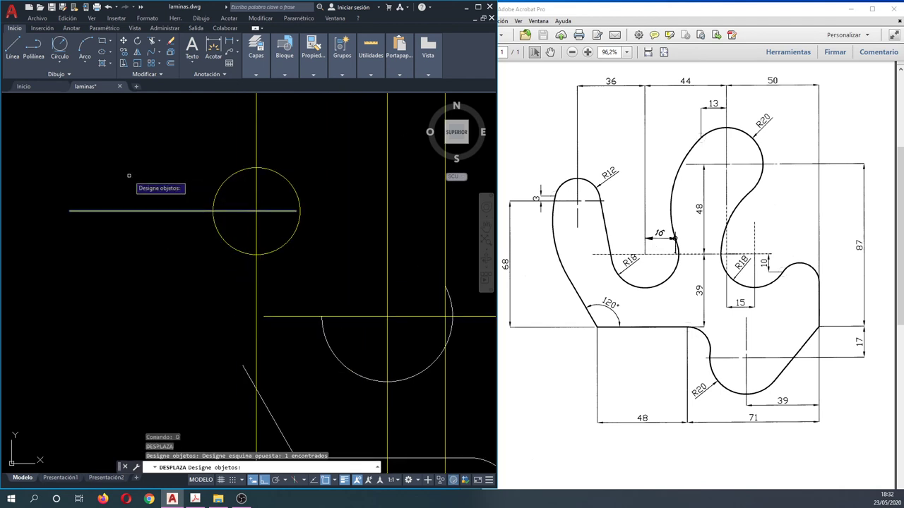
key("Return")
left_click(87, 137)
left_click(105, 144)
key("Escape")
key("Escape")
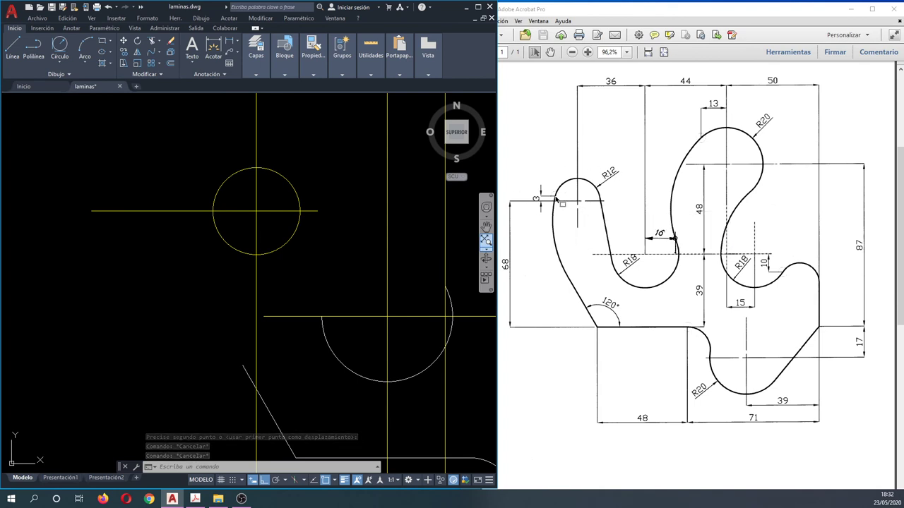
Step: Copy the circle's horizontal centre line 3 units up
type("c")
key("Return")
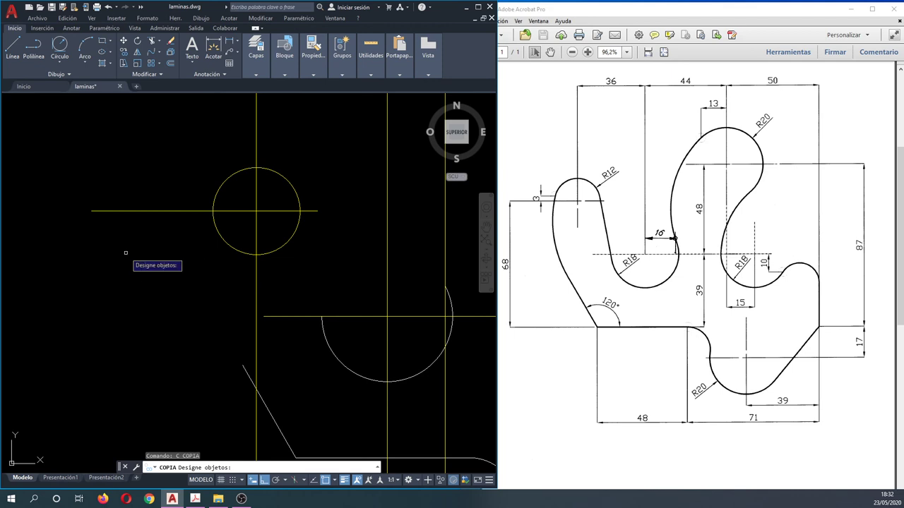
key("Escape")
key("Return")
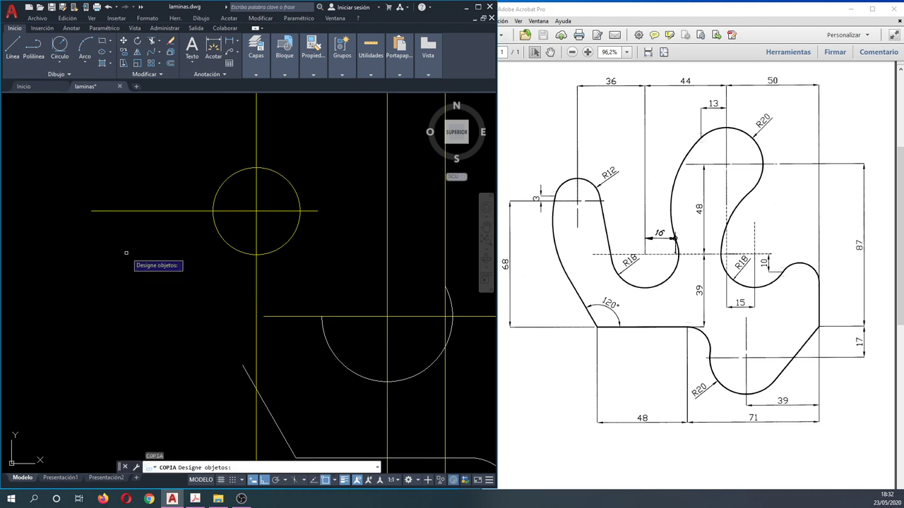
left_click(121, 210)
key("Return")
left_click(107, 179)
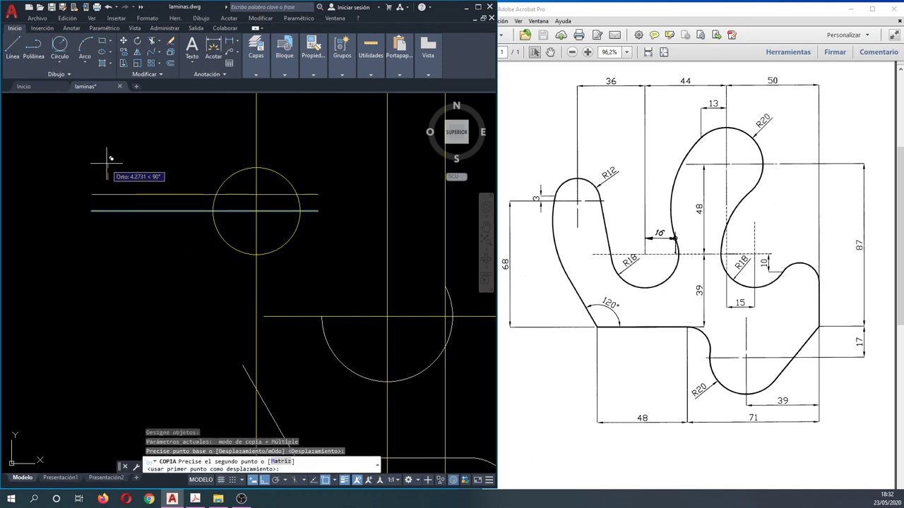
type("3")
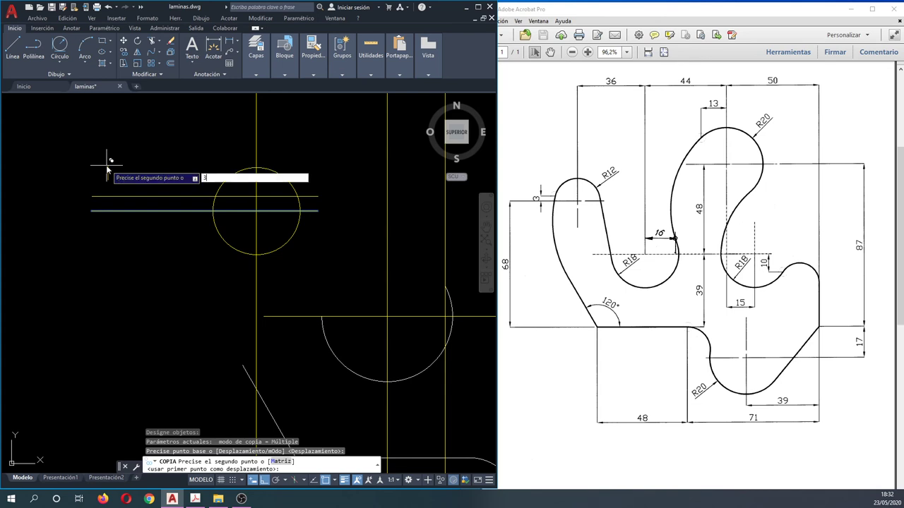
key("Return")
key("Return")
type("tr")
key("Return")
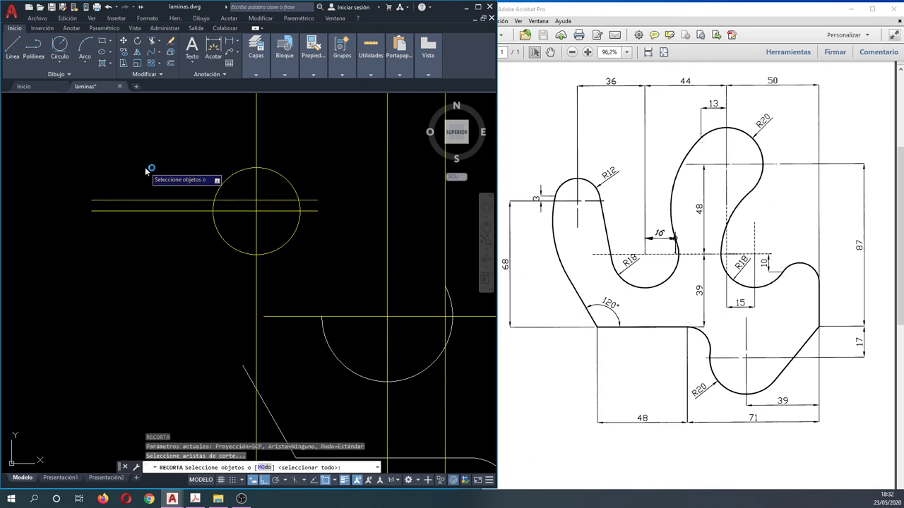
mouse_move(457, 132)
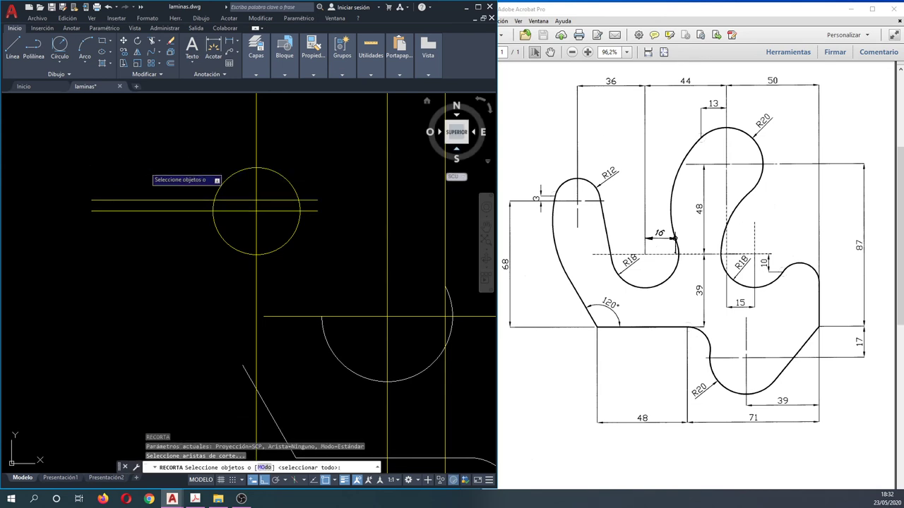
Step: Pick the R18 arc as the property-matching source for the new circle
key("Escape")
type("gg")
key("Return")
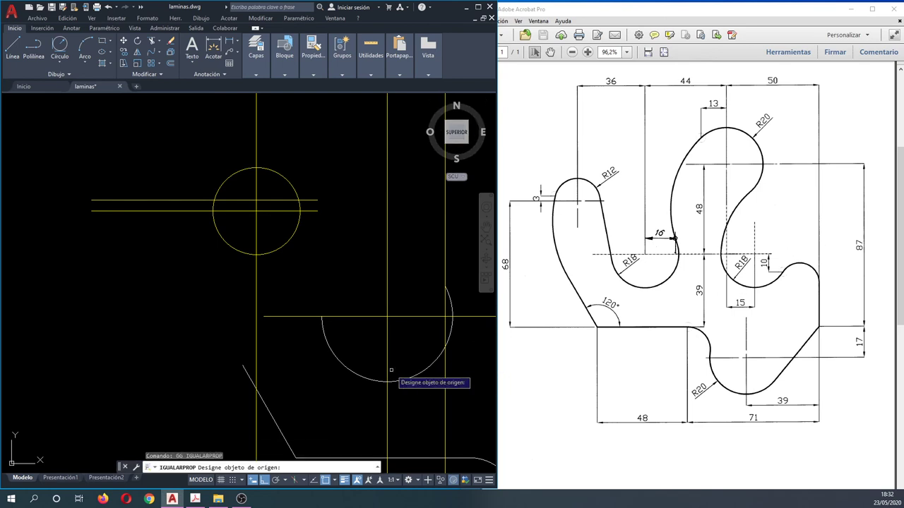
left_click(365, 375)
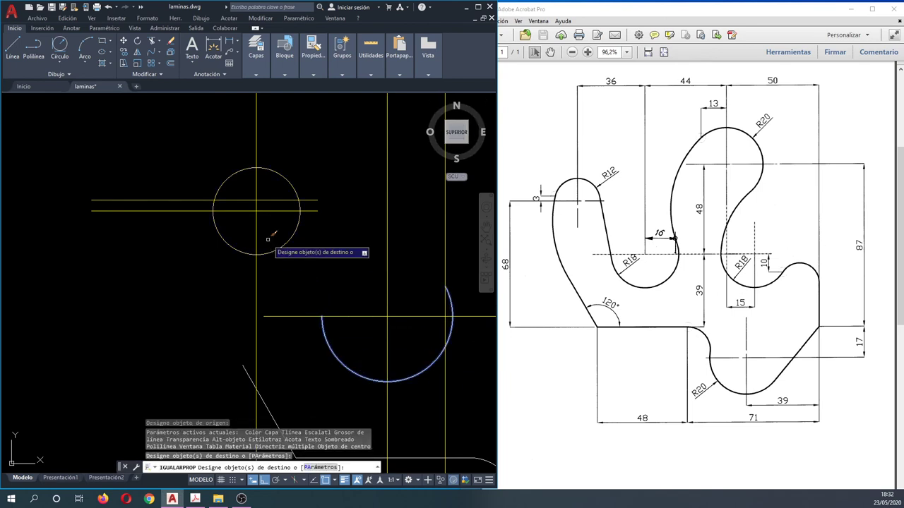
key("Escape")
key("Escape")
key("Escape")
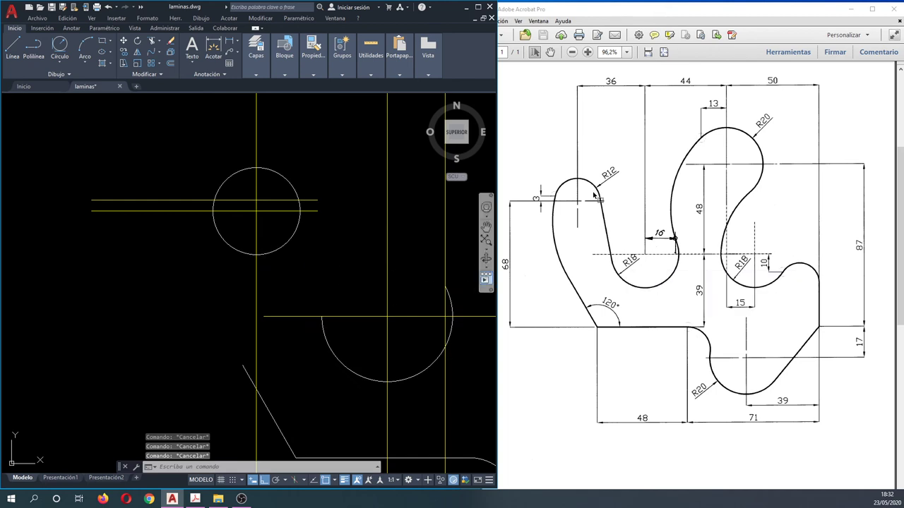
Step: Draw a slanted polyline tangent to the R12 circle down to the lower arc
left_click(32, 48)
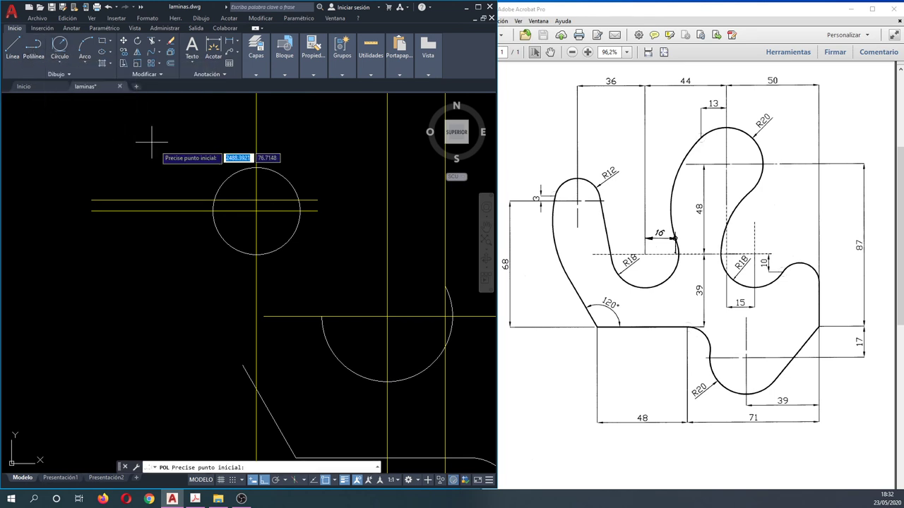
right_click(299, 192, "shift")
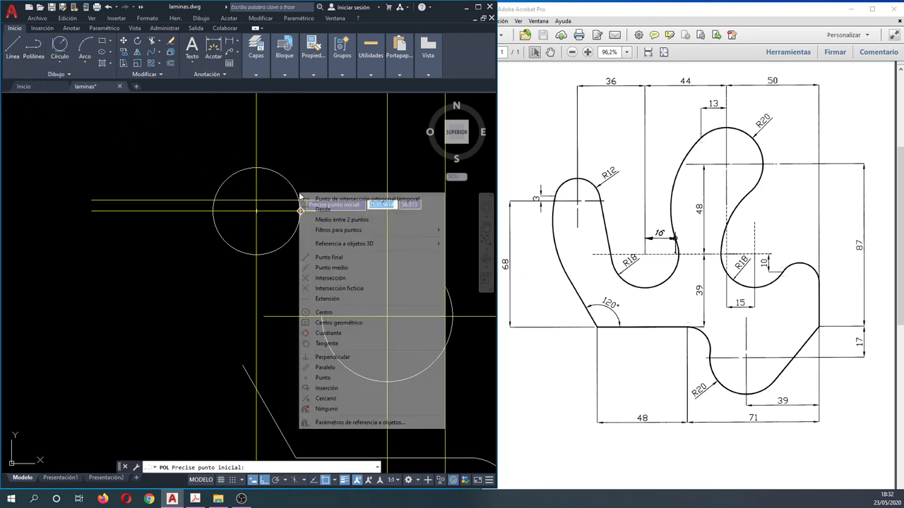
left_click(329, 344)
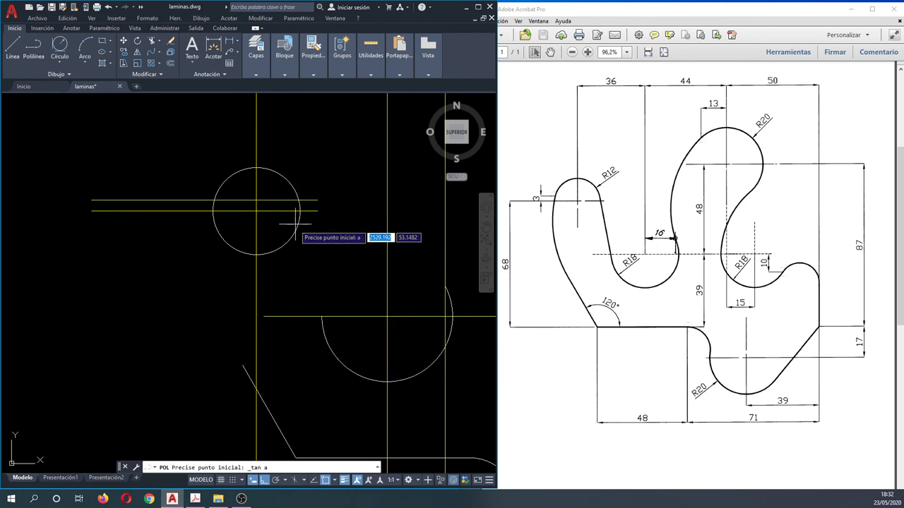
left_click(254, 170)
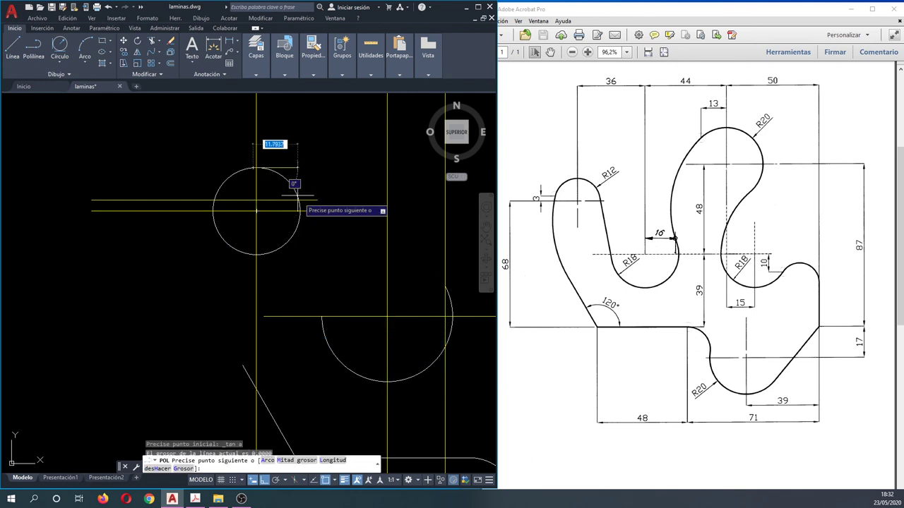
left_click(332, 345)
key("Escape")
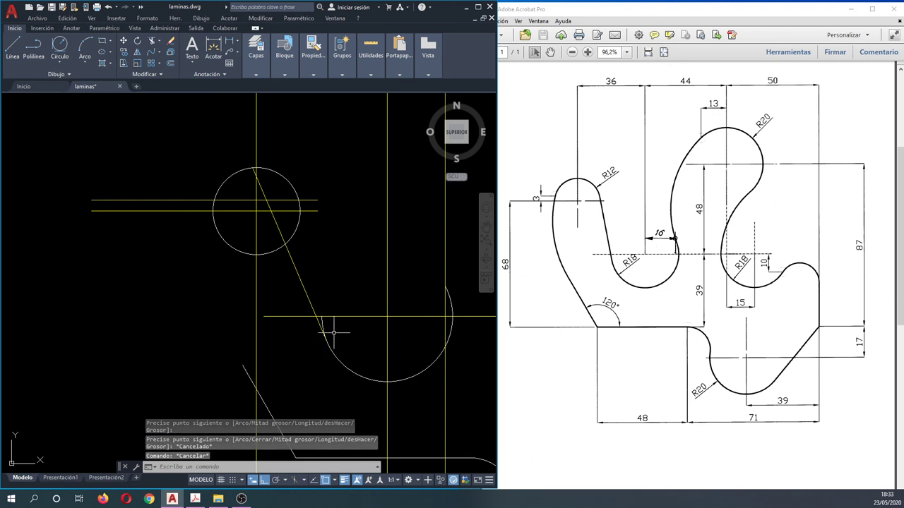
type("s")
Step: Give the slanted line the R18 arc's properties with match properties
key("Return")
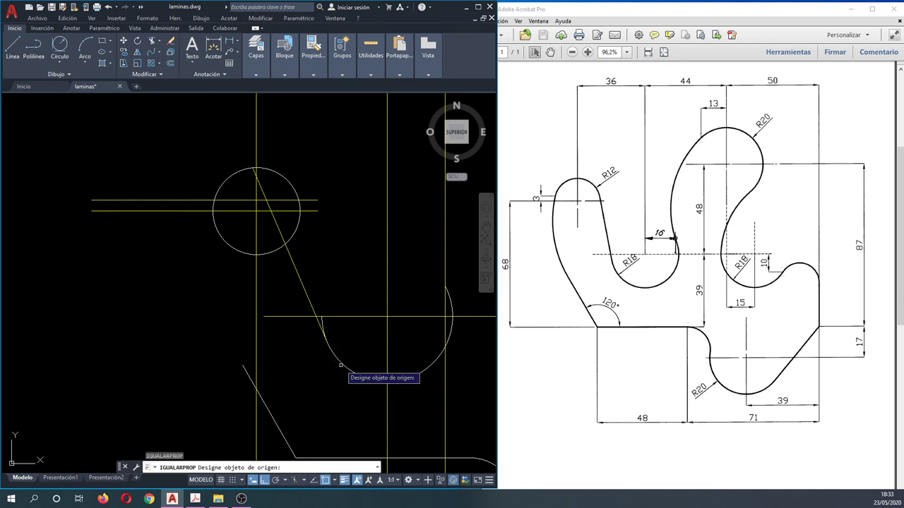
left_click(340, 365)
left_click(299, 283)
left_click(293, 273)
key("Escape")
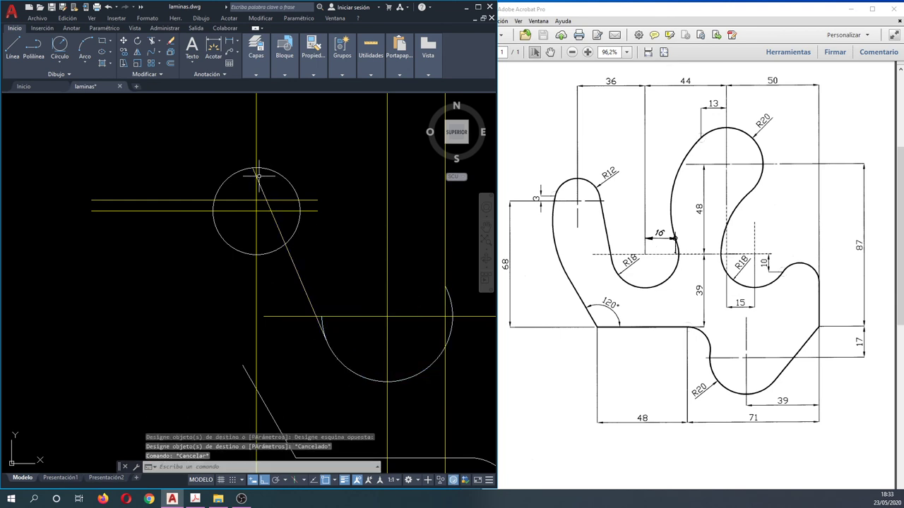
Step: Stretch the slanted line's top end to the circle and upper-line crossing
scroll(258, 177, "up", 4)
left_click(270, 173)
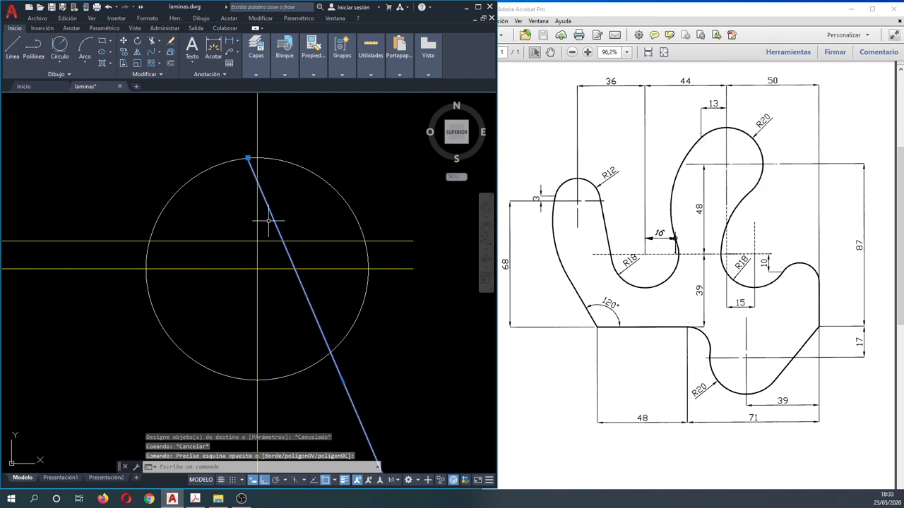
left_click(247, 158)
left_click(366, 246)
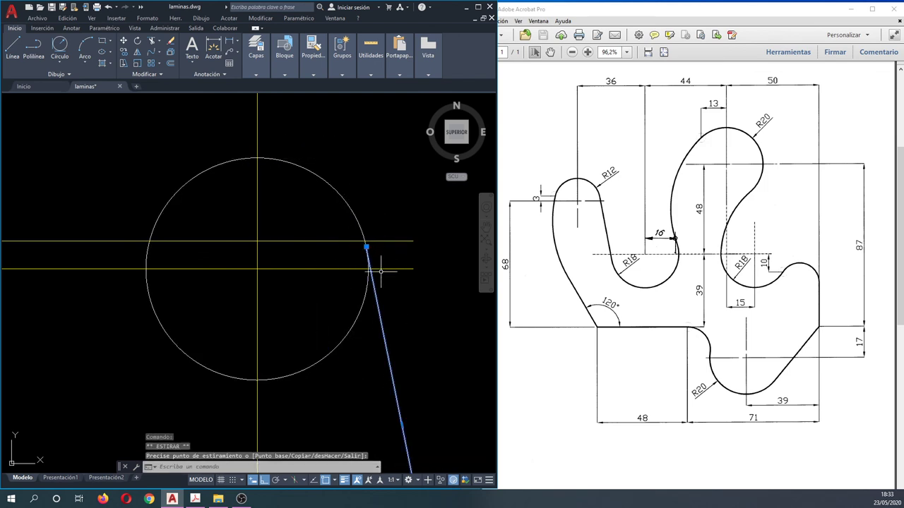
key("Escape")
key("Escape")
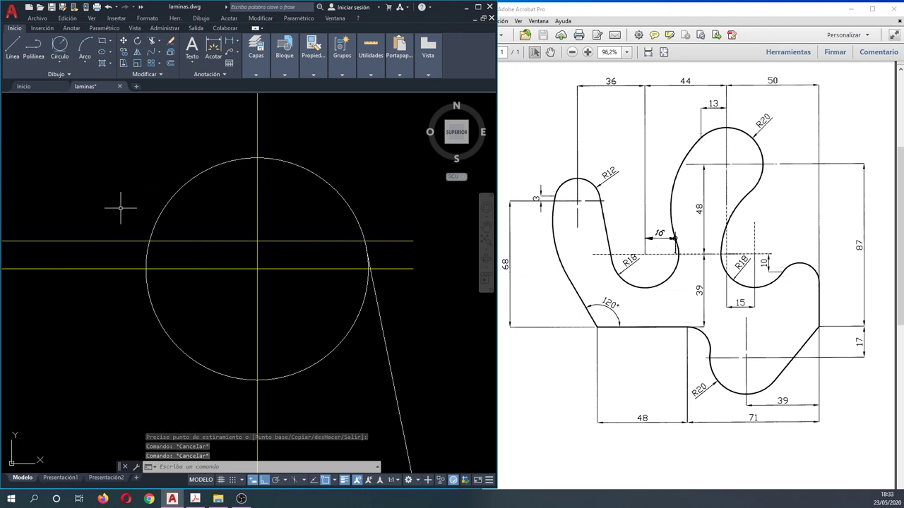
Step: Inspect and adjust the slanted line's lower endpoint at the R18 arc
scroll(123, 207, "down", 2)
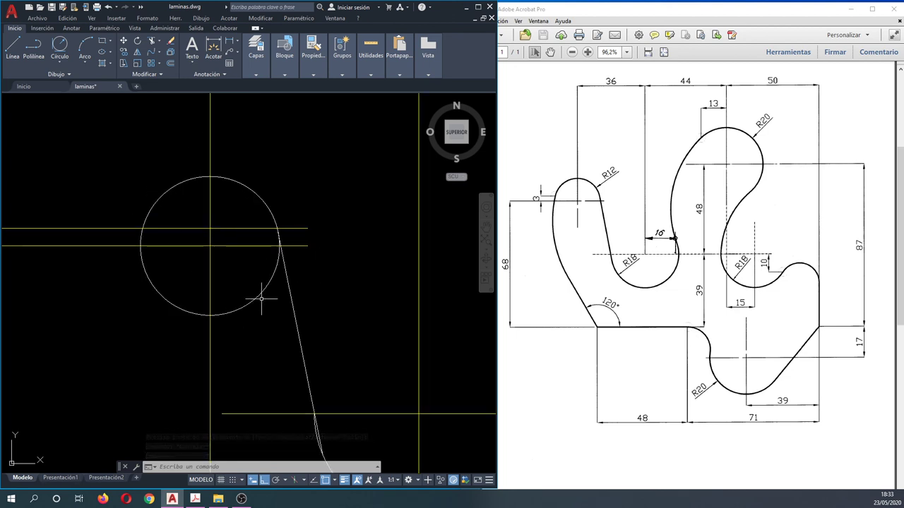
middle_click_drag(262, 299, 246, 208)
scroll(289, 347, "up", 2)
scroll(276, 222, "up", 2)
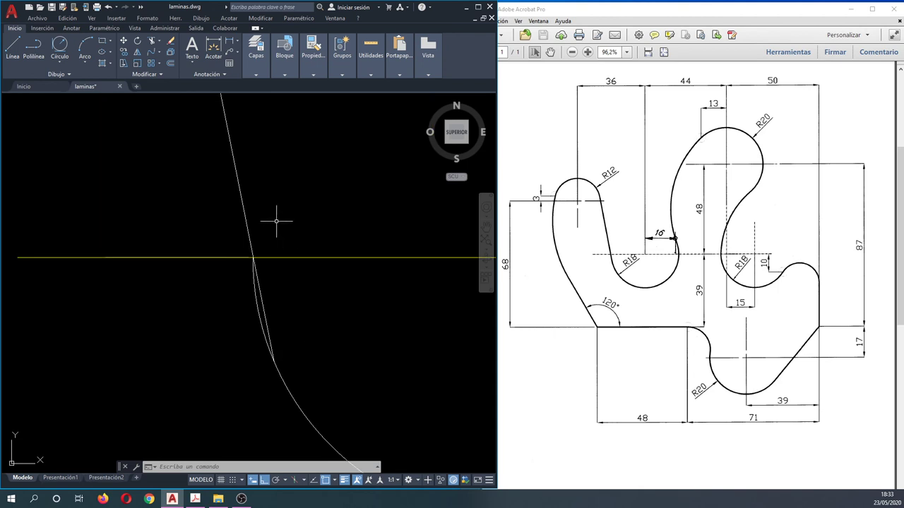
left_click(246, 221)
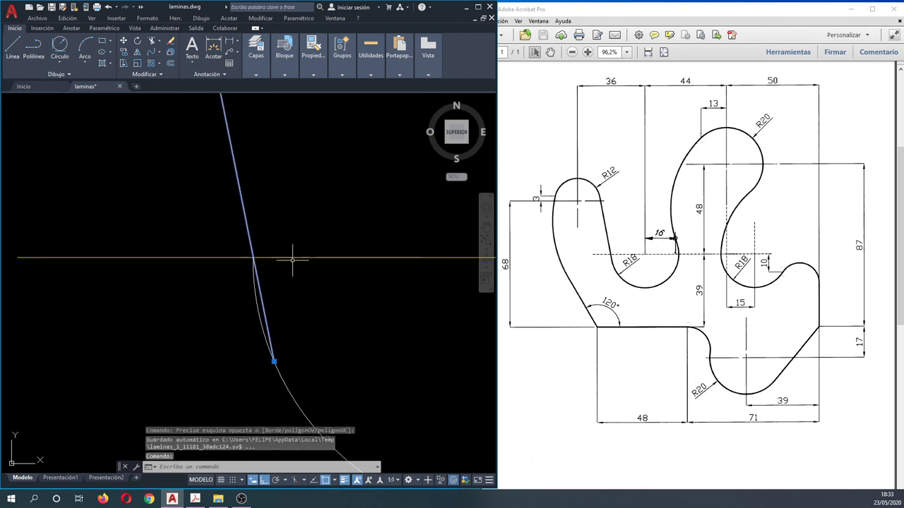
left_click(275, 361)
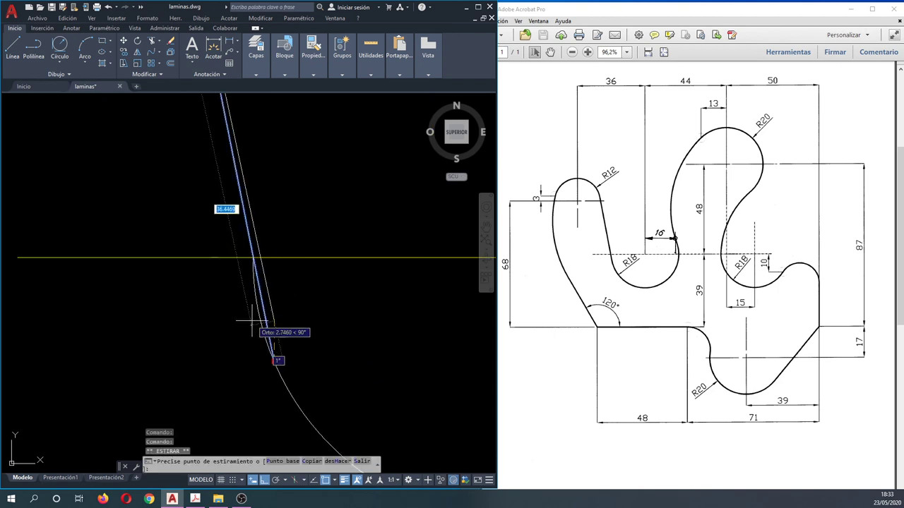
key("Escape")
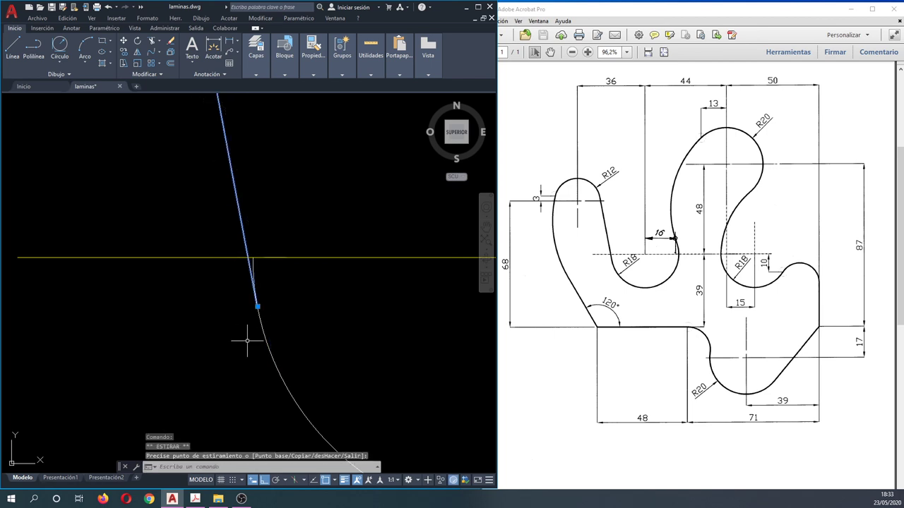
key("Escape")
scroll(259, 384, "down", 2)
scroll(259, 384, "down", 2)
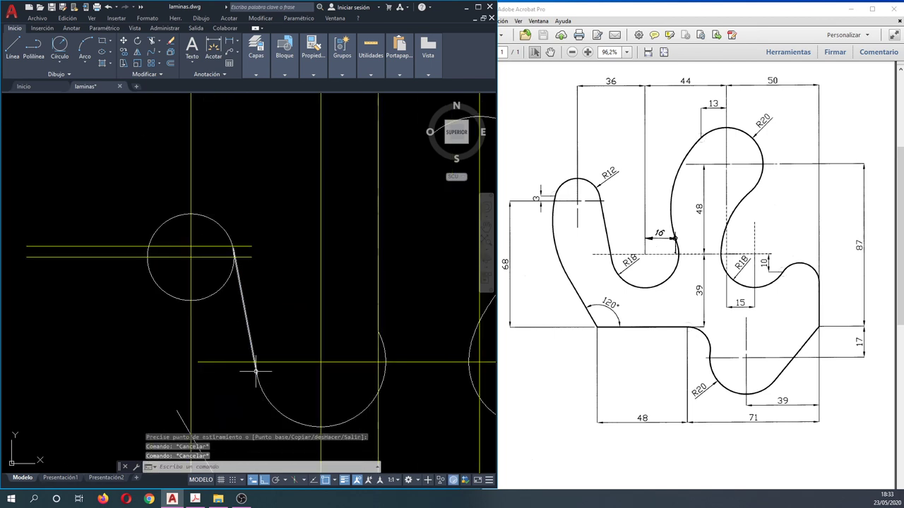
scroll(256, 370, "up", 4)
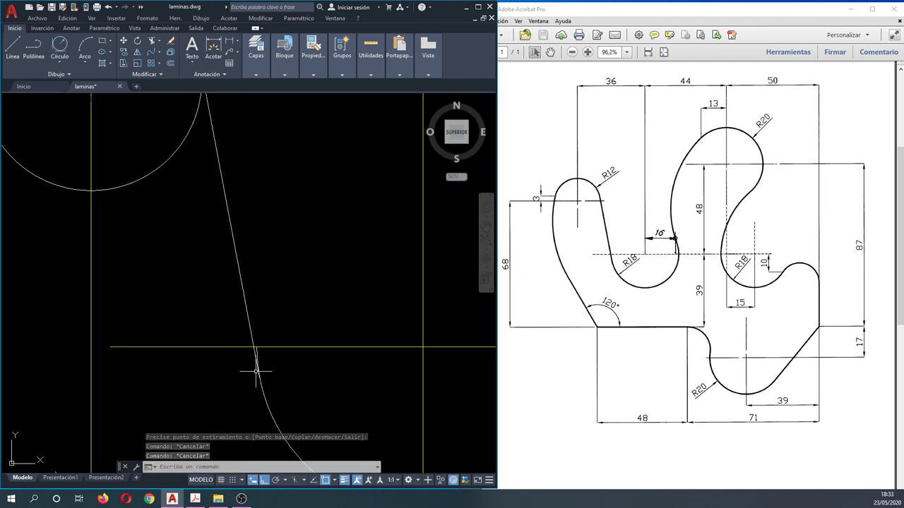
type("rr")
key("Return")
Step: Trim the excess end off the slanted line against three window-selected cutting edges
left_click(283, 369)
left_click(233, 334)
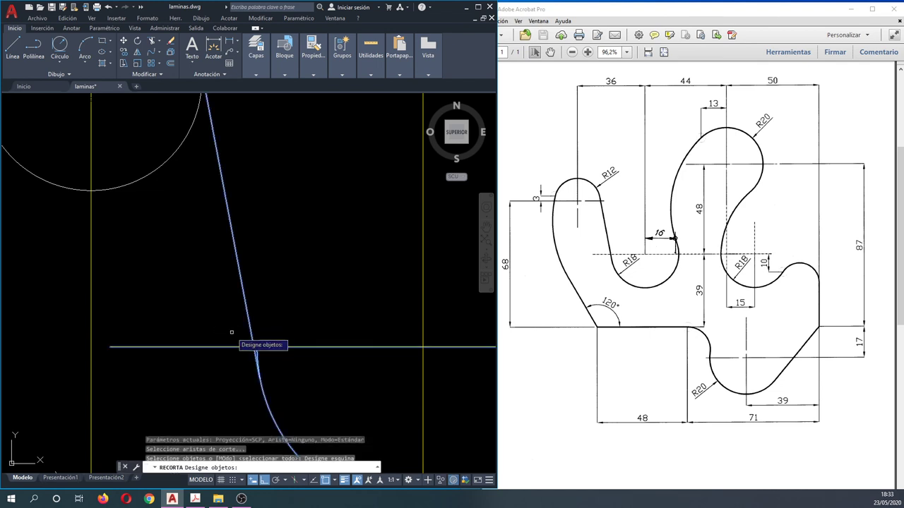
key("Return")
left_click(256, 355)
left_click(260, 360)
scroll(289, 370, "down", 2)
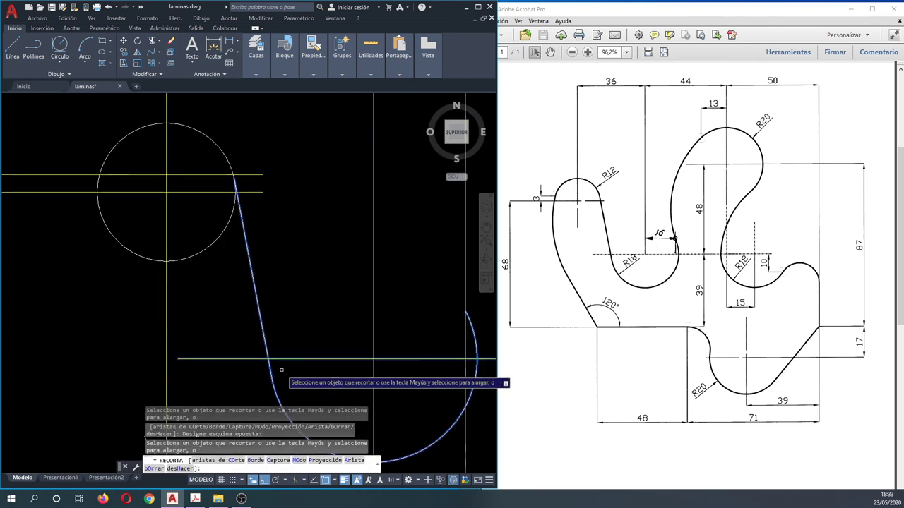
scroll(251, 261, "down", 2)
scroll(250, 262, "up", 4)
key("Escape")
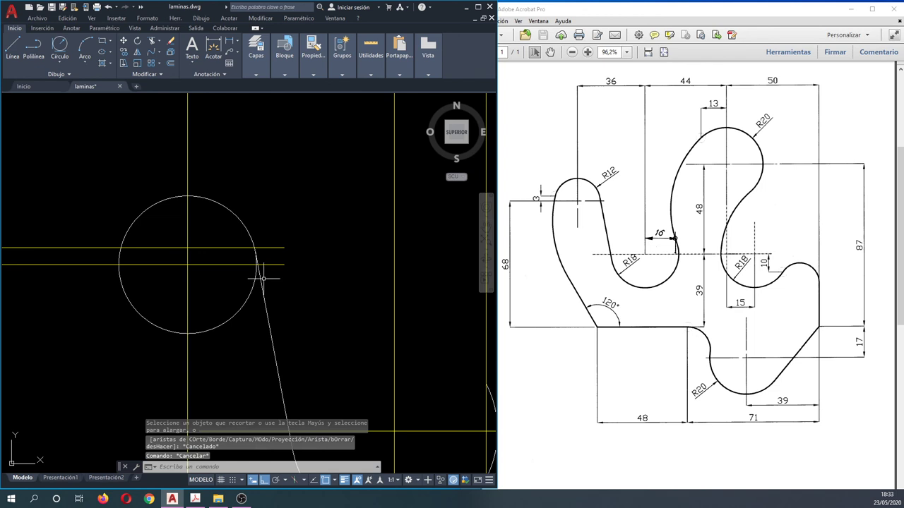
Step: Trim away the lower half of the R12 circle against the upper horizontal and slanted lines
key("Return")
left_click(275, 260)
left_click(264, 244)
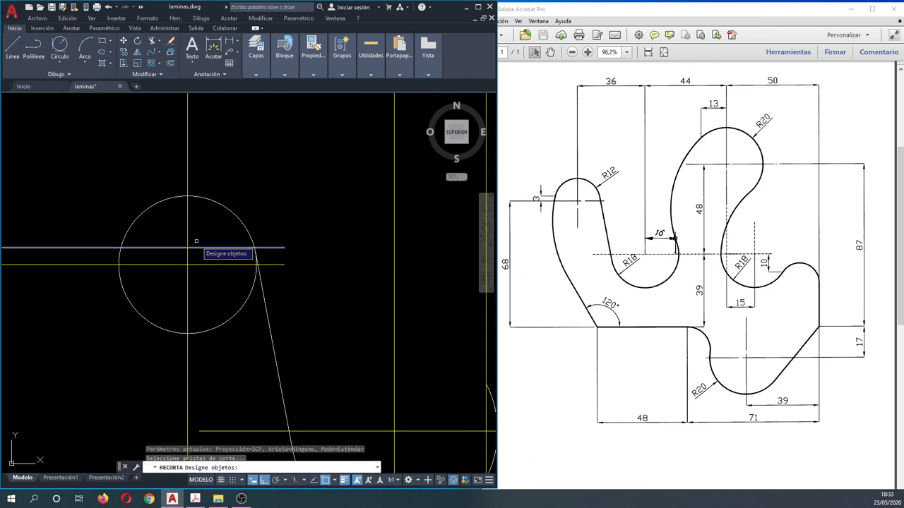
left_click(257, 287)
key("Return")
left_click(244, 304)
key("Return")
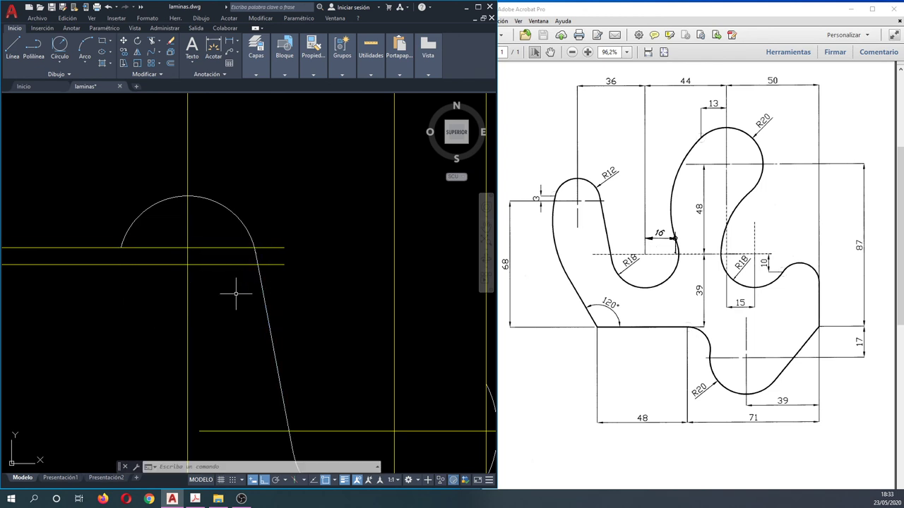
key("Escape")
key("Escape")
Step: Erase the two horizontal and three vertical construction lines
scroll(237, 286, "down", 2)
left_click_drag(137, 274, 118, 249)
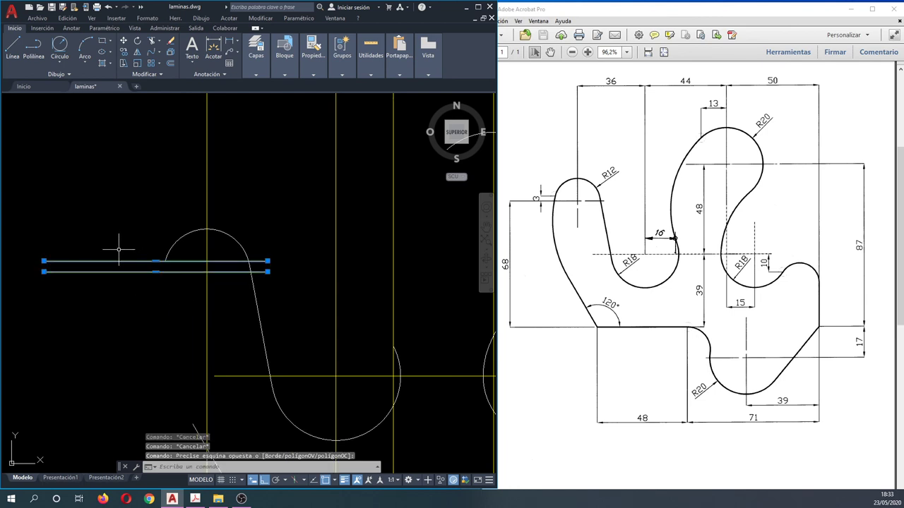
key("Delete")
scroll(142, 238, "down", 4)
scroll(165, 288, "up", 2)
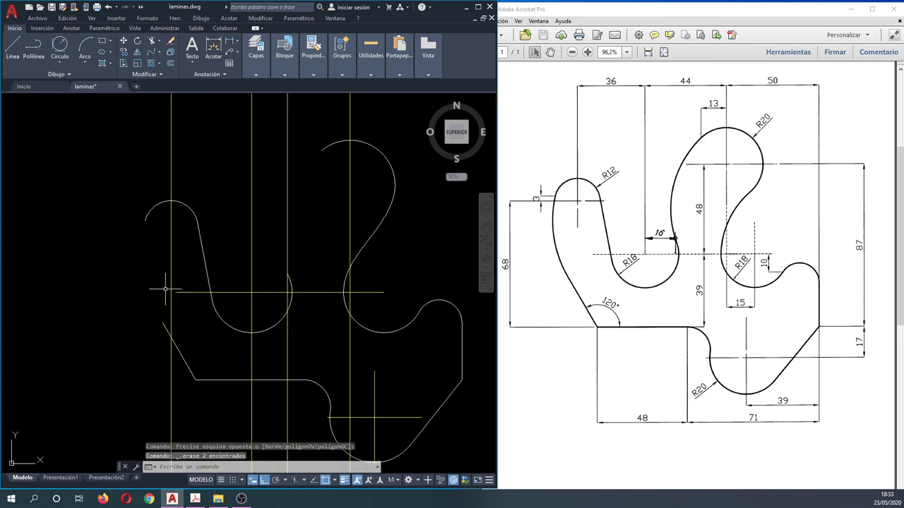
left_click(293, 141)
left_click(129, 130)
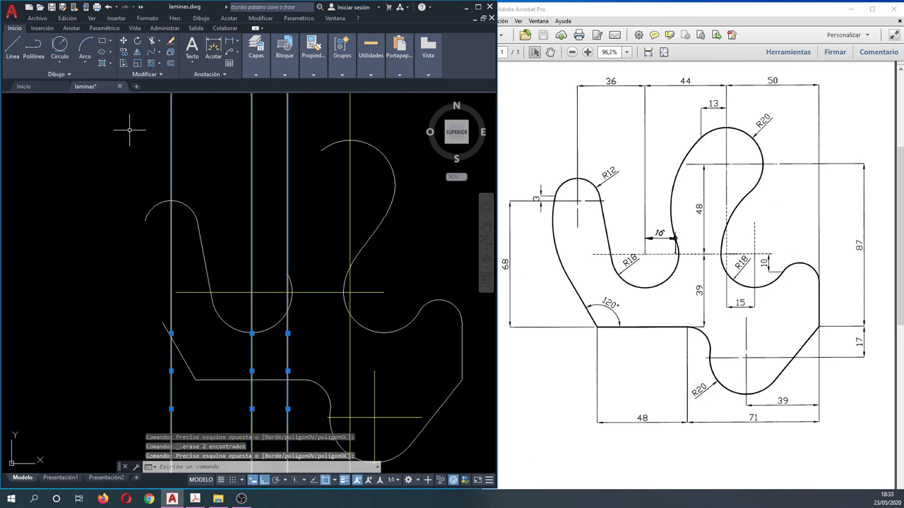
key("Delete")
Step: Erase the last remaining horizontal and vertical construction lines
left_click(260, 298)
left_click(249, 281)
key("Delete")
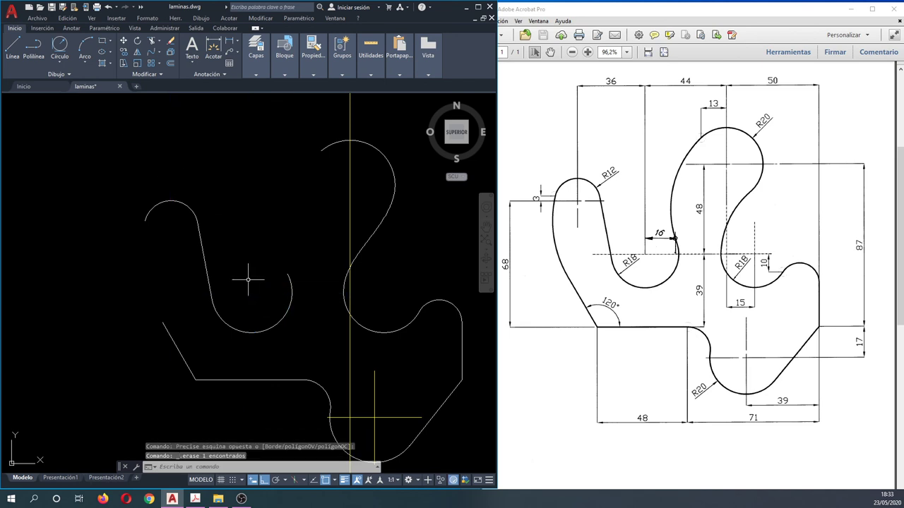
left_click(356, 206)
left_click(316, 185)
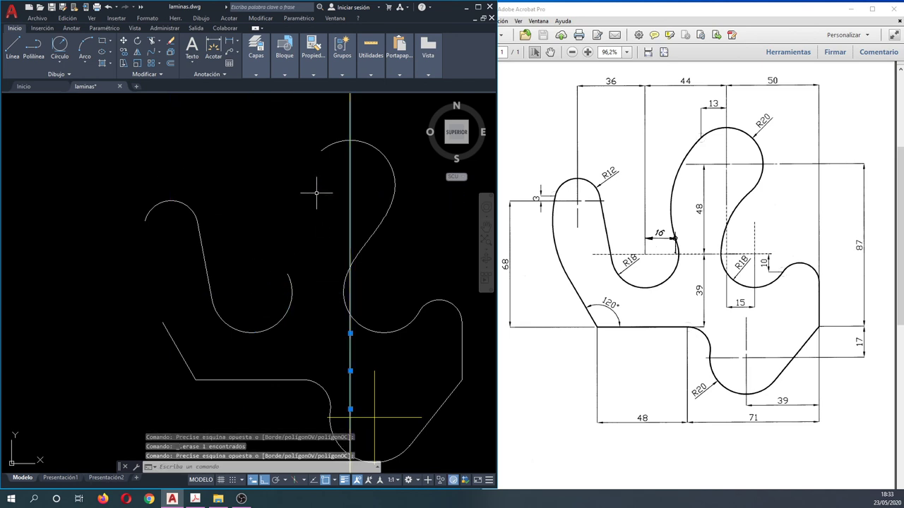
key("Delete")
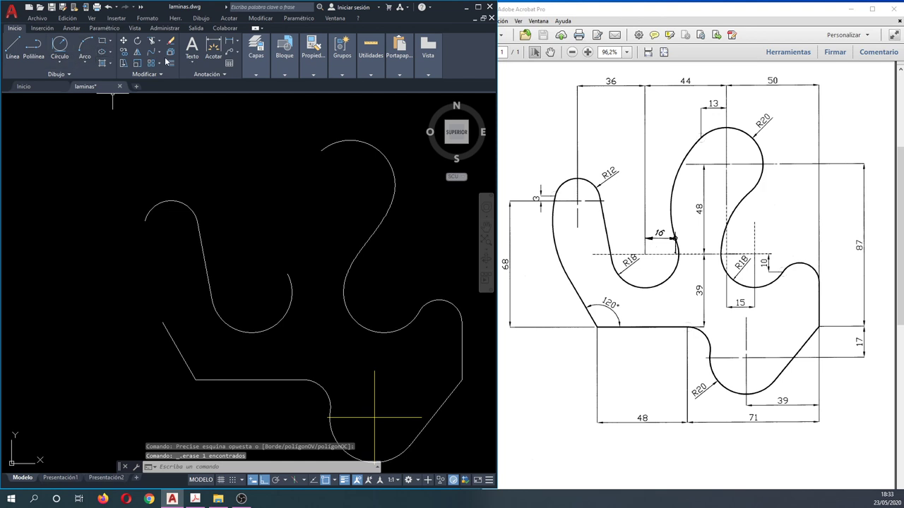
Step: Add tangent blend curves linking the lower arc to the upper lobe and the small arc to the slanted line
left_click(152, 55)
left_click(291, 286)
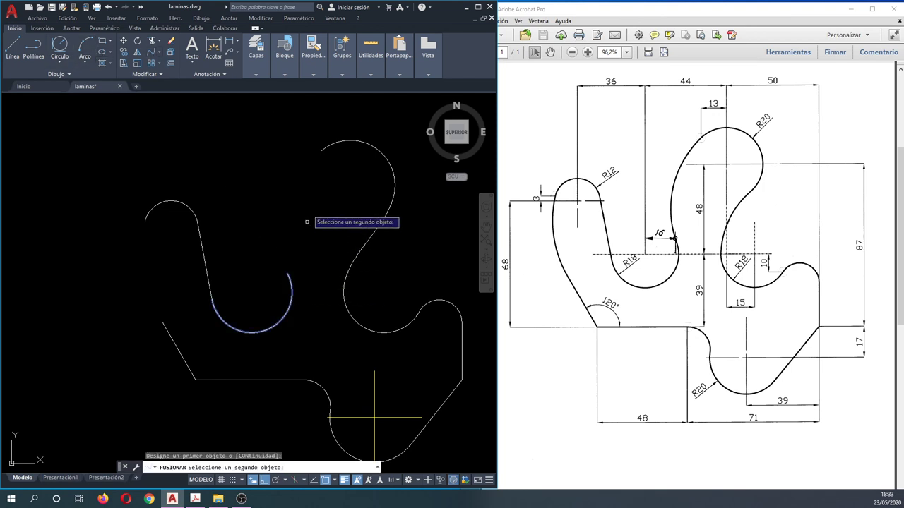
left_click(328, 143)
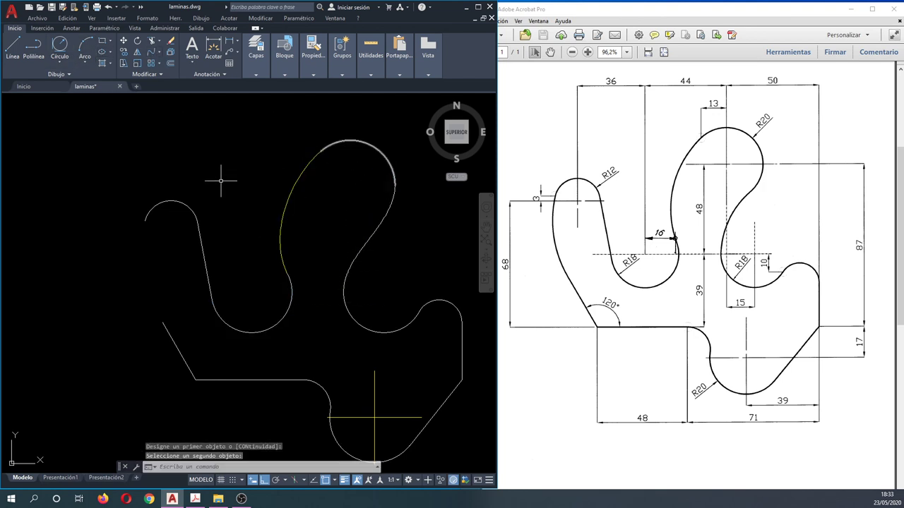
key("Return")
left_click(153, 203)
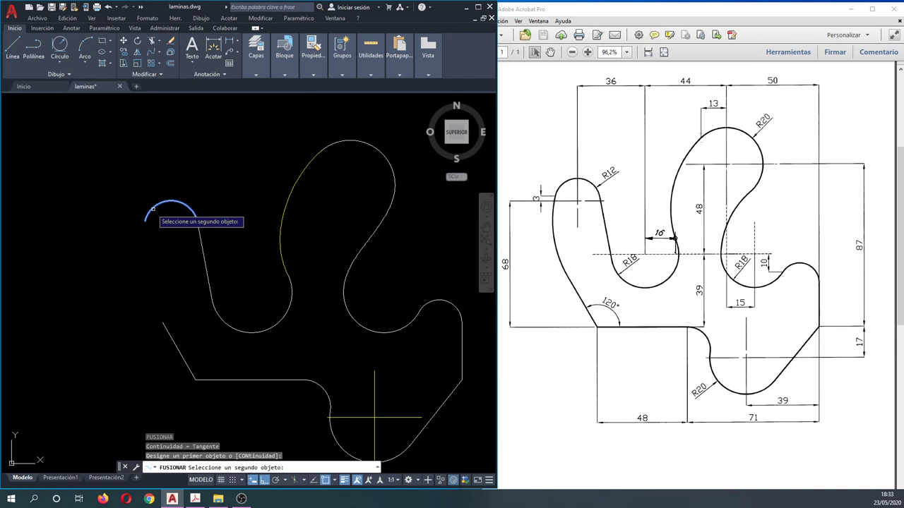
left_click(169, 333)
key("Return")
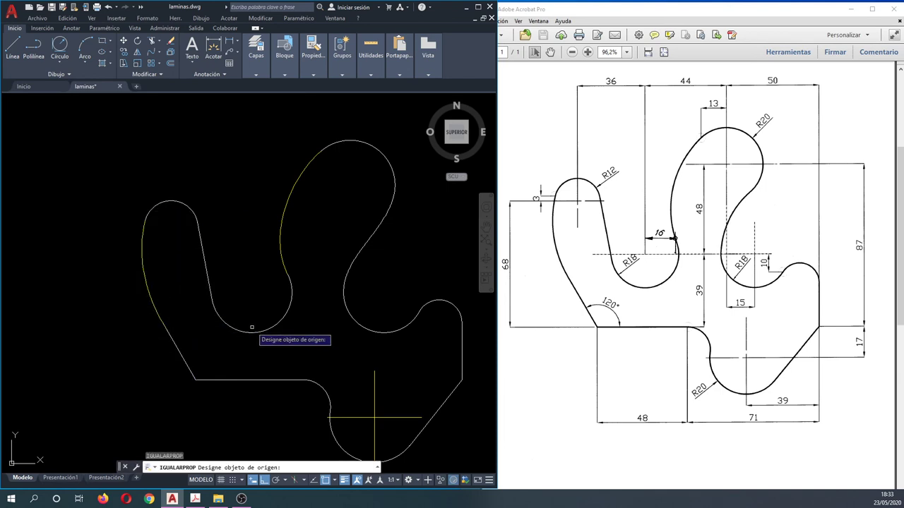
left_click(249, 329)
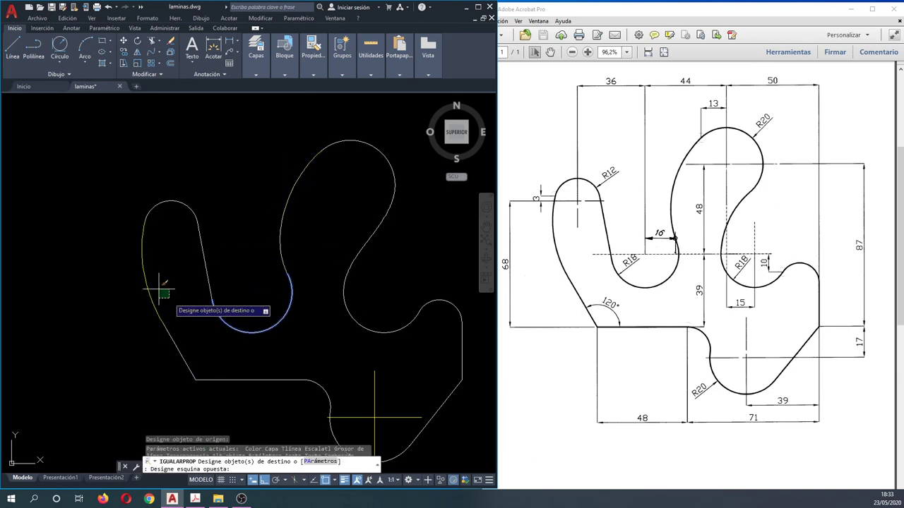
key("Escape")
key("Escape")
key("Escape")
Step: Attempt an EDITPOL Join on a window selection of the outline pieces
key("Return")
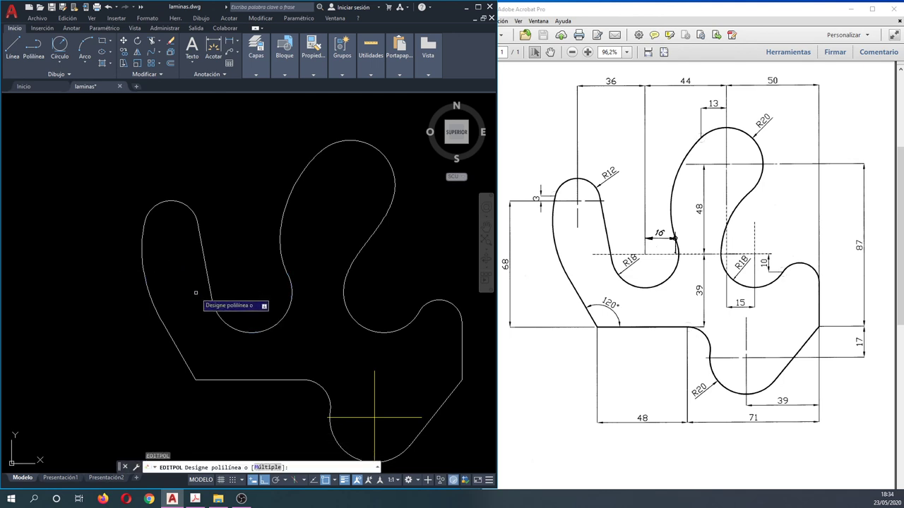
left_click(209, 279)
left_click(232, 314)
scroll(212, 282, "down", 2)
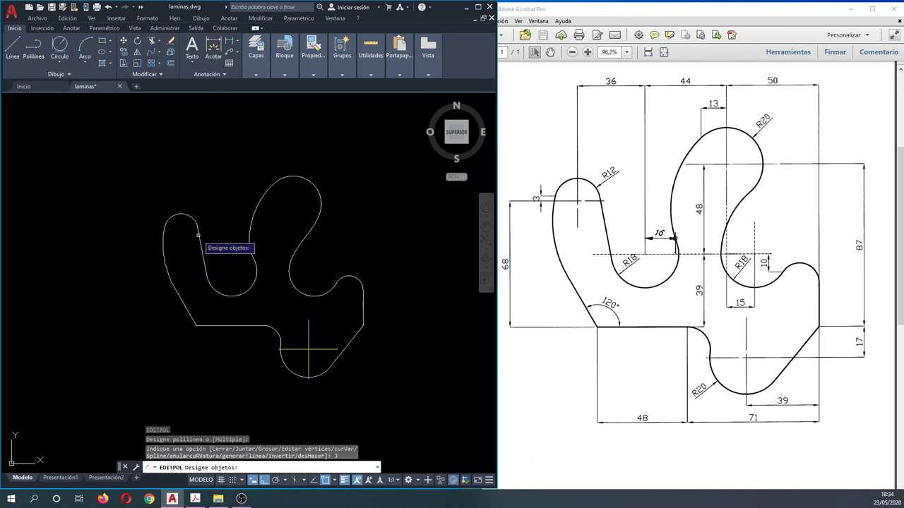
scroll(151, 181, "down", 1)
left_click(147, 177)
left_click(323, 356)
key("Return")
key("Escape")
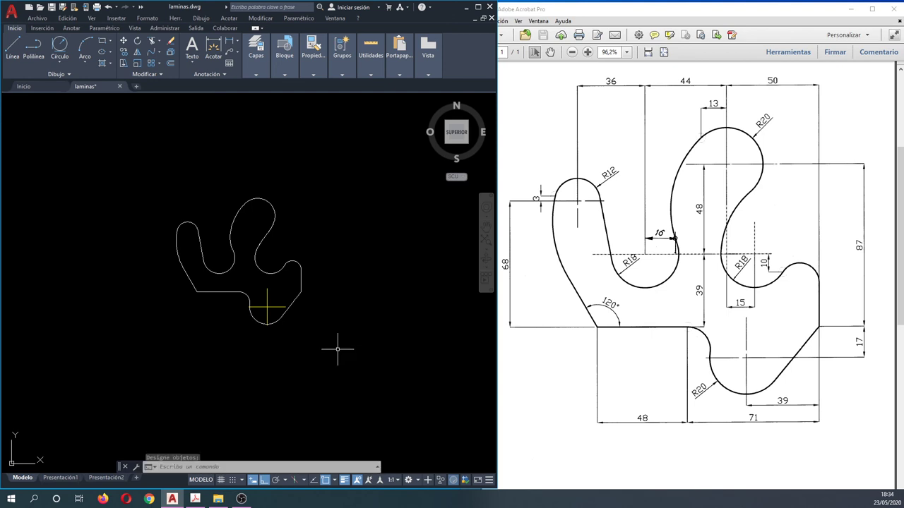
left_click(306, 293)
key("Escape")
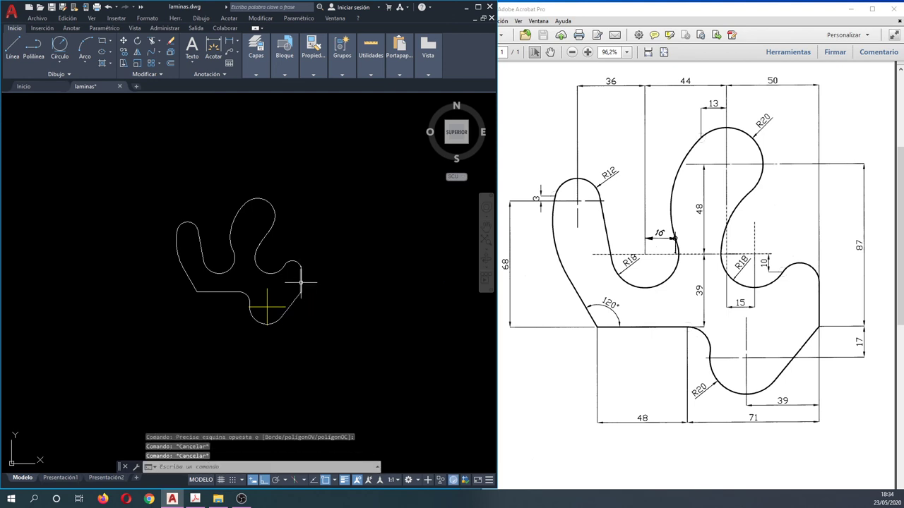
Step: Start an EDITPOL Join on the left arc, adding the neighbouring pieces and the bottom line
key("Return")
left_click(202, 248)
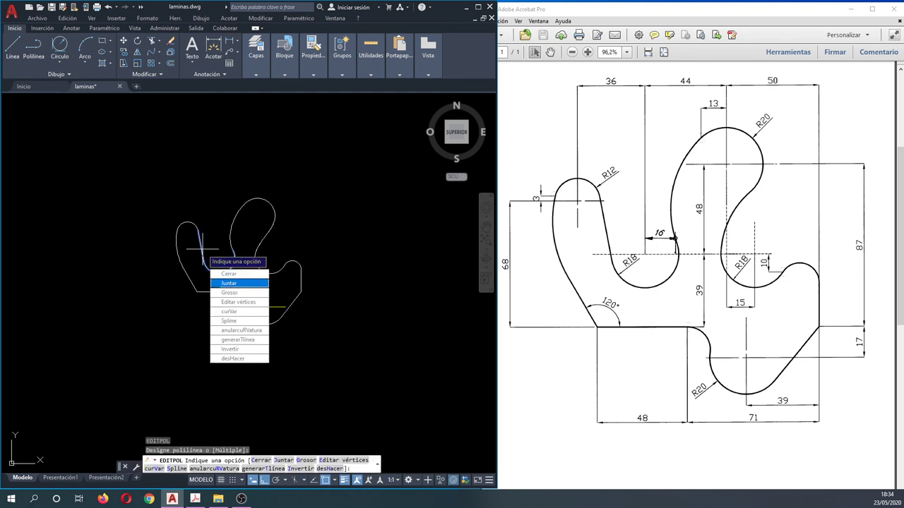
key("Return")
left_click(212, 253)
left_click(239, 231)
left_click(147, 192)
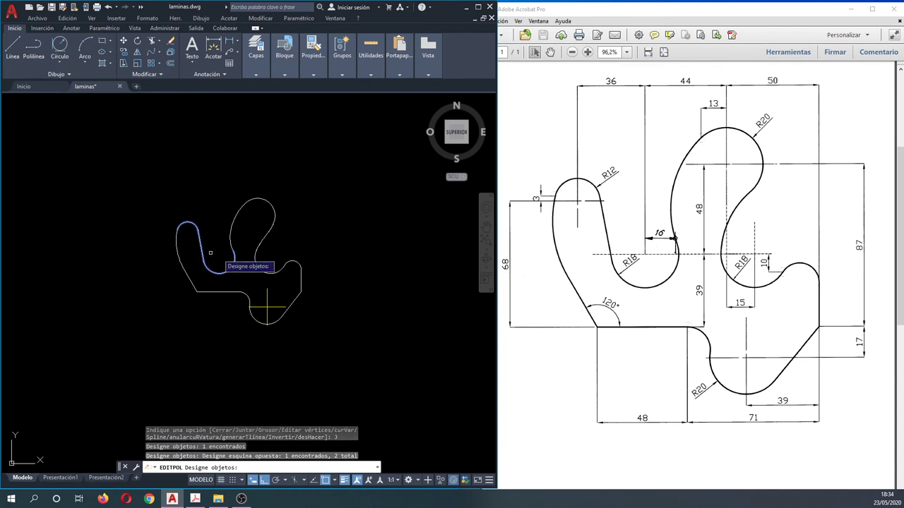
left_click(189, 294)
left_click(151, 237)
Step: Add the upper lobe arcs, right lobe arcs, right line and further outline pieces to the join
left_click(324, 255)
left_click(233, 185)
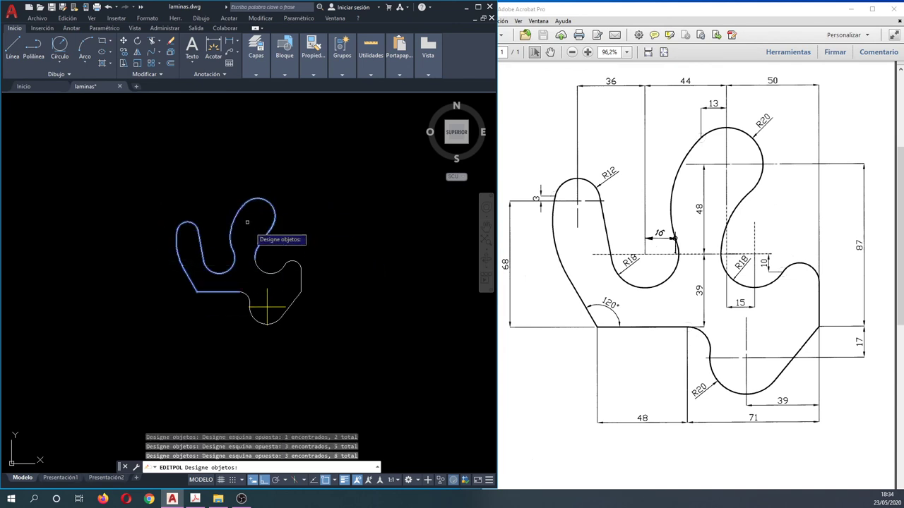
left_click(292, 250)
left_click(255, 284)
left_click(332, 288)
left_click(282, 250)
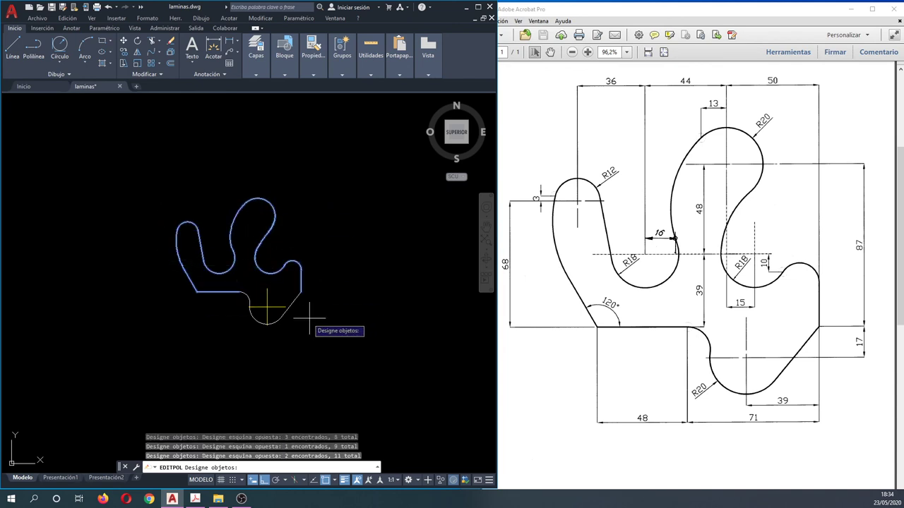
left_click(309, 319)
left_click(251, 285)
Step: Add the lower and remaining arcs and confirm joining the outline into one polyline
scroll(252, 324, "up", 5)
left_click(268, 313)
left_click(238, 279)
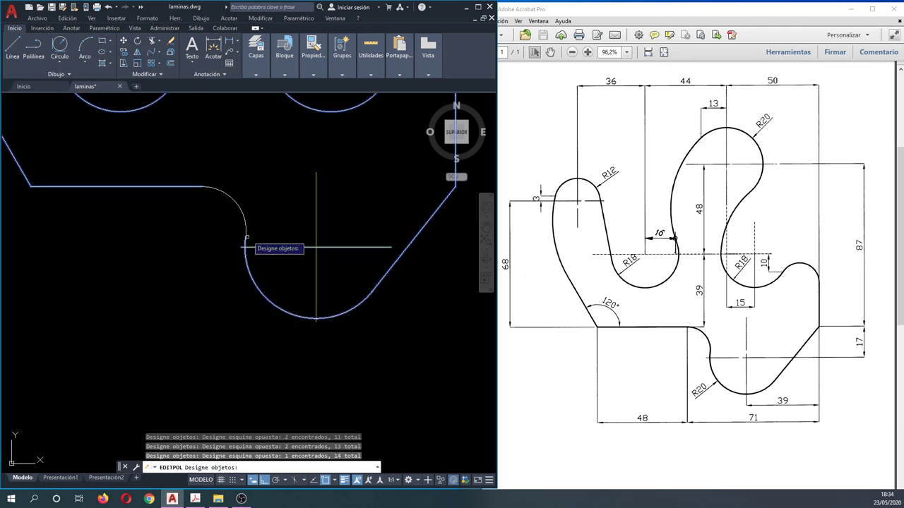
left_click(247, 237)
left_click(205, 185)
scroll(251, 282, "down", 4)
key("Return")
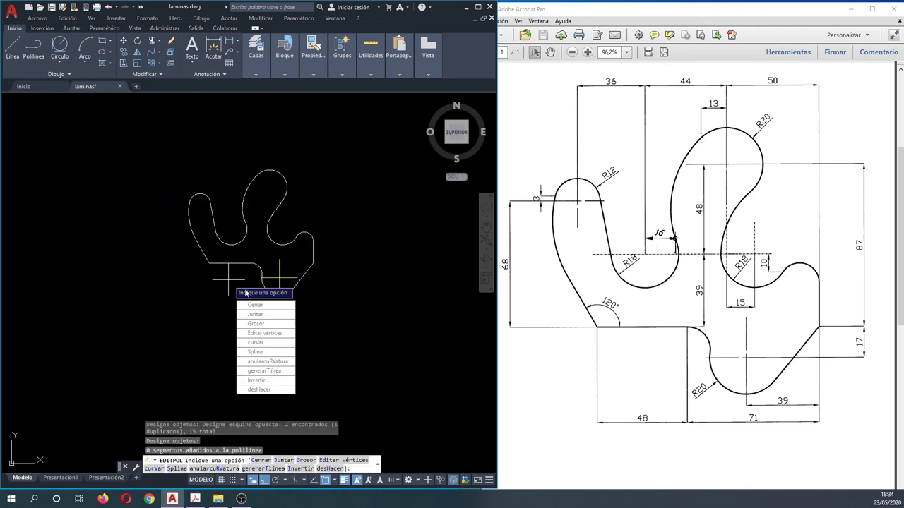
key("Escape")
key("Escape")
key("Escape")
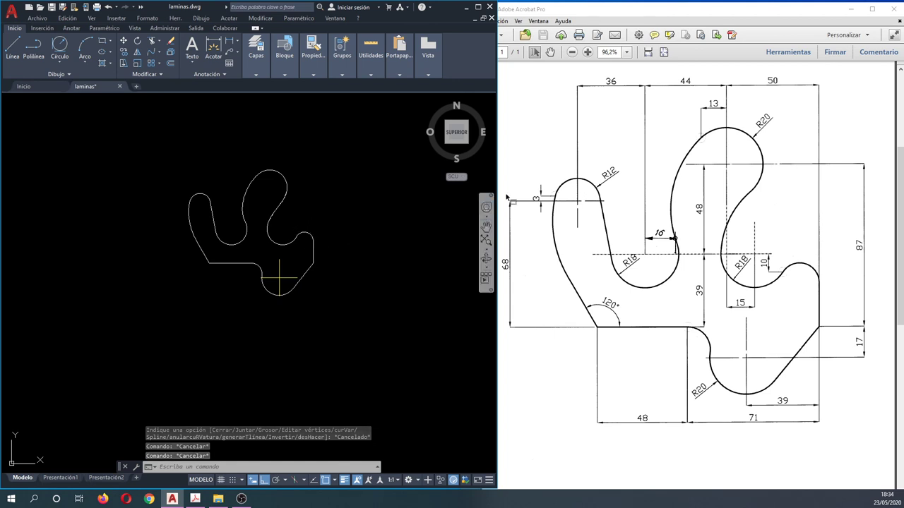
middle_click_drag(373, 235, 350, 255)
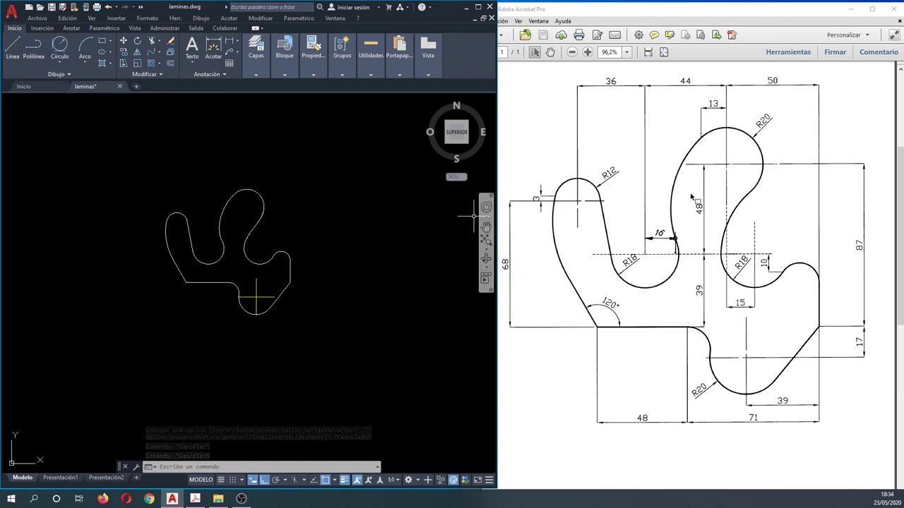
middle_click_drag(161, 228, 194, 238)
scroll(269, 295, "up", 2)
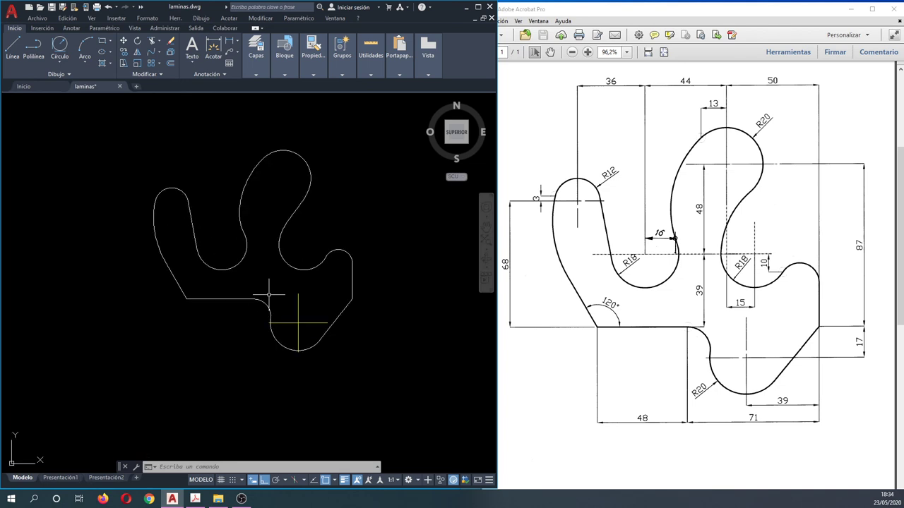